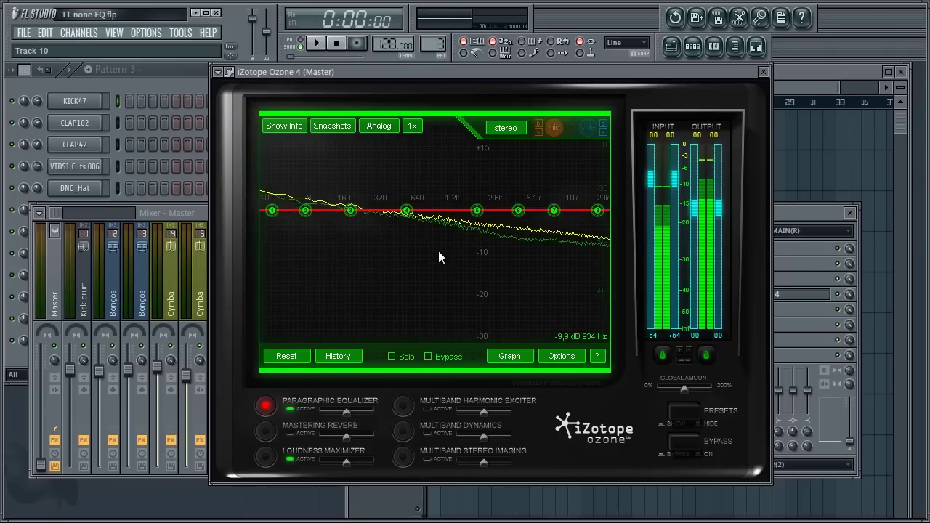
# Step: Capture the current spectrum as snapshot D in the Ozone 4 paragraphic equalizer
pyautogui.click(340, 126)
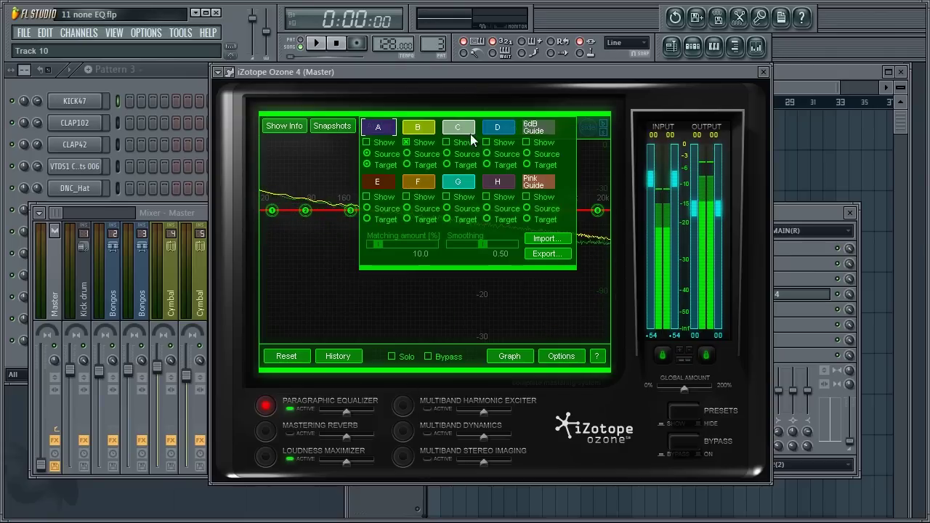
pyautogui.click(493, 129)
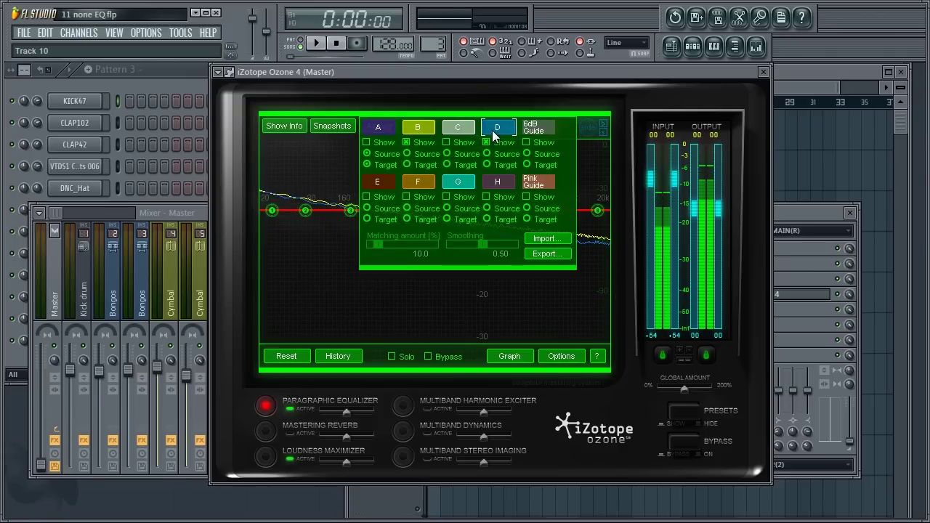
pyautogui.click(346, 128)
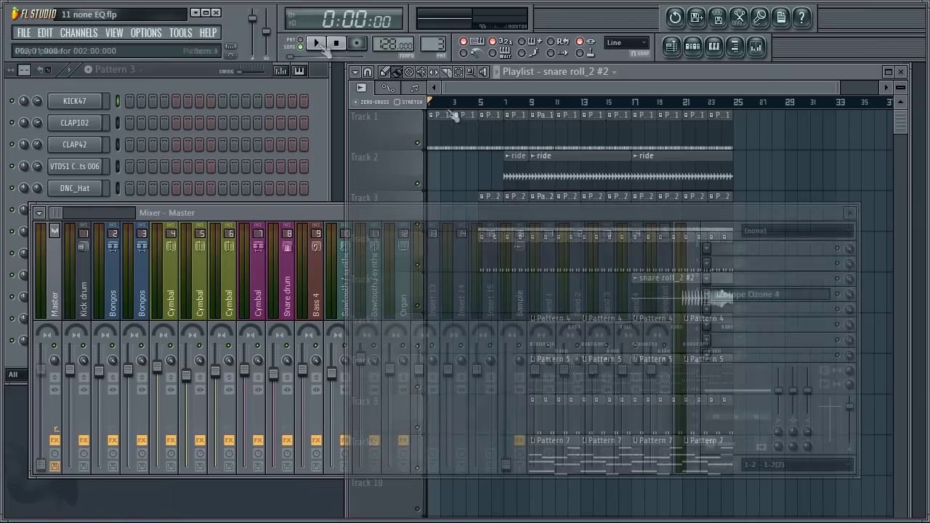
# Step: Play the song and examine the master's Ozone 4 equalizer spectrum and Loudness Maximizer settings
pyautogui.click(318, 43)
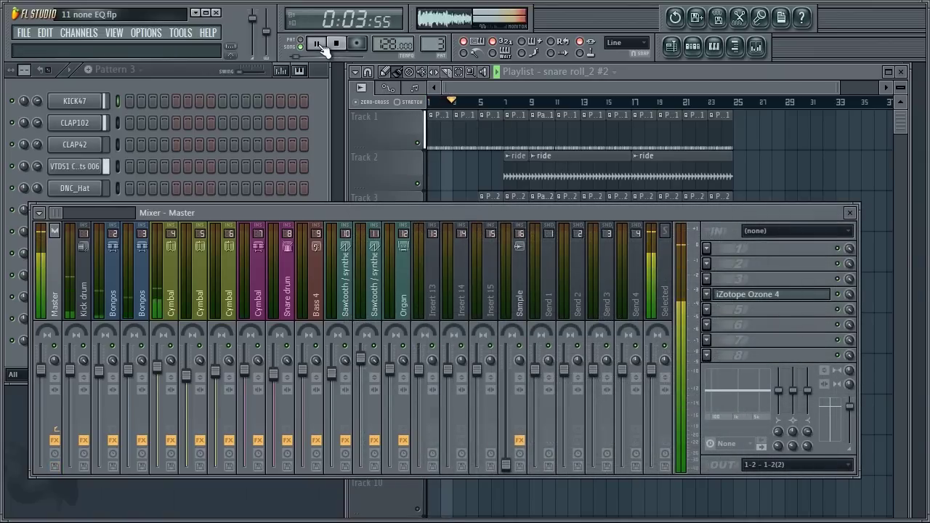
pyautogui.click(488, 91)
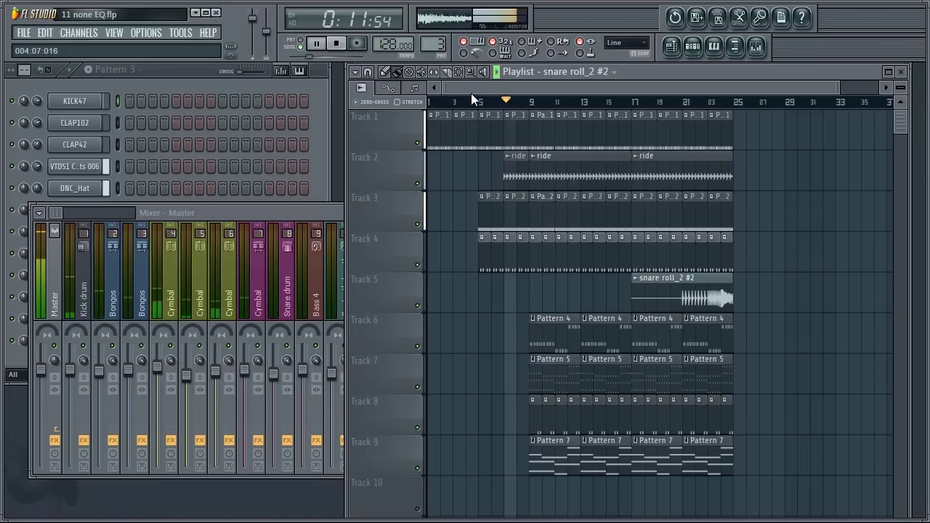
pyautogui.doubleClick(234, 220)
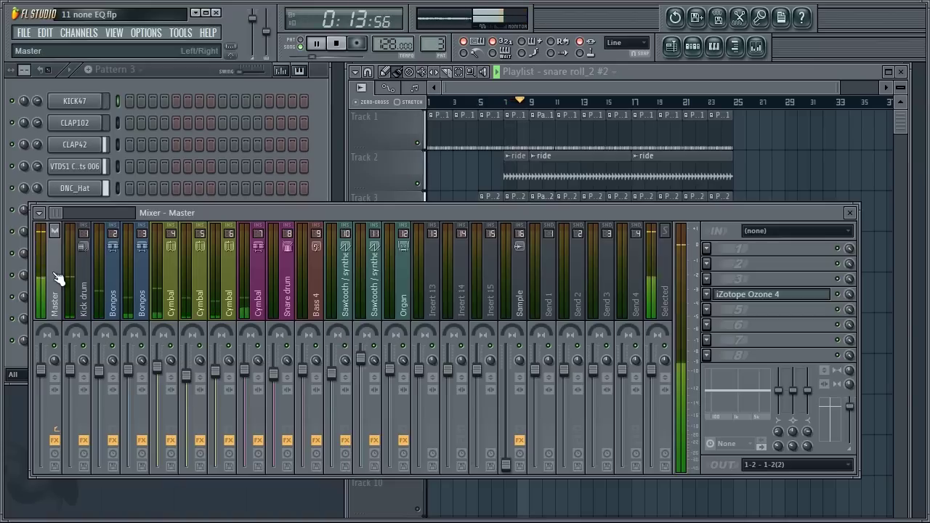
pyautogui.click(753, 294)
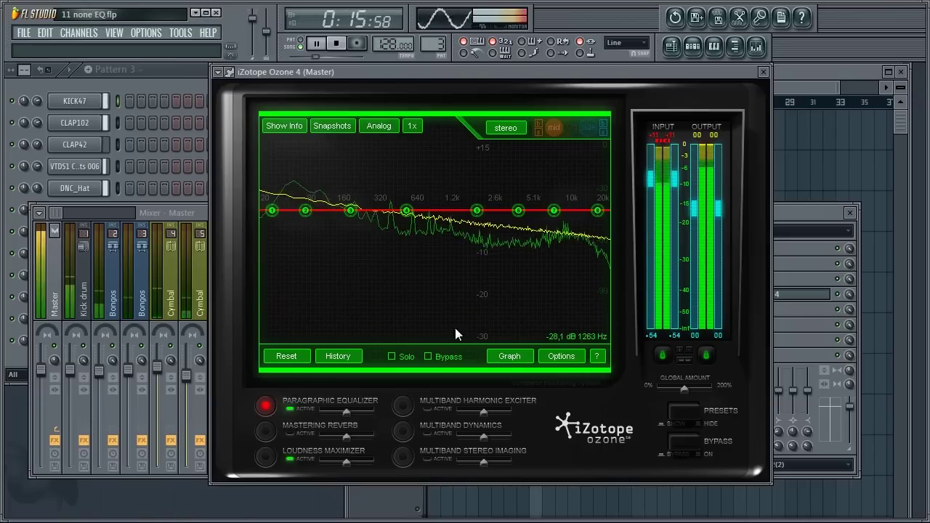
pyautogui.click(263, 456)
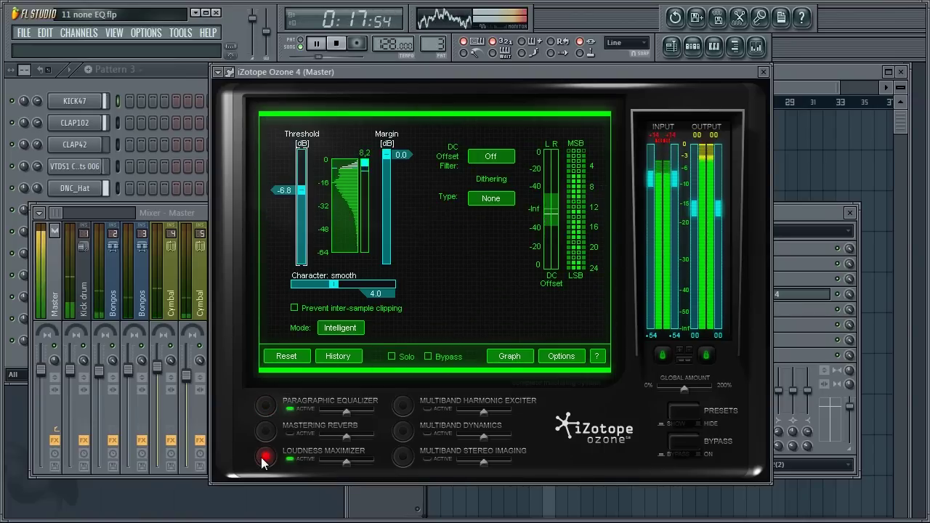
pyautogui.click(765, 72)
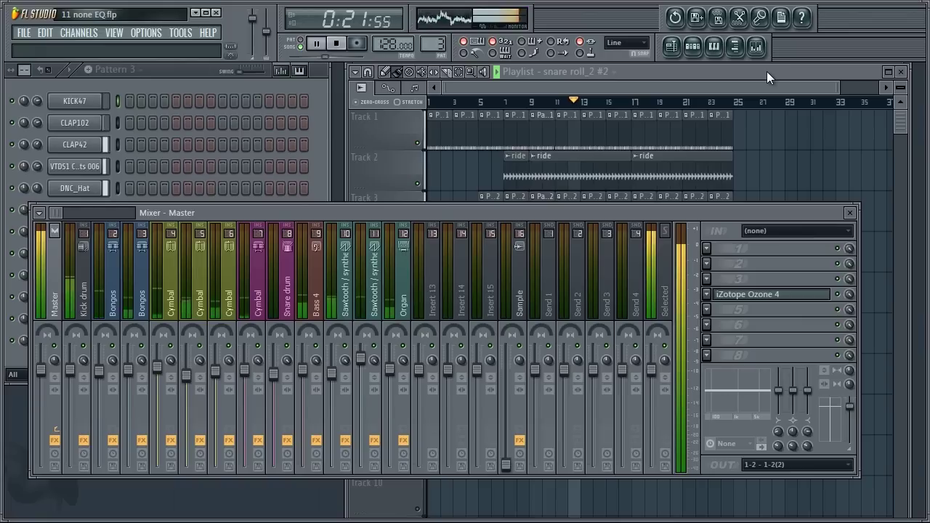
# Step: Set the Character of the master's Ozone 4 Loudness Maximizer to 3.5, listen to the song and stop playback
pyautogui.click(725, 84)
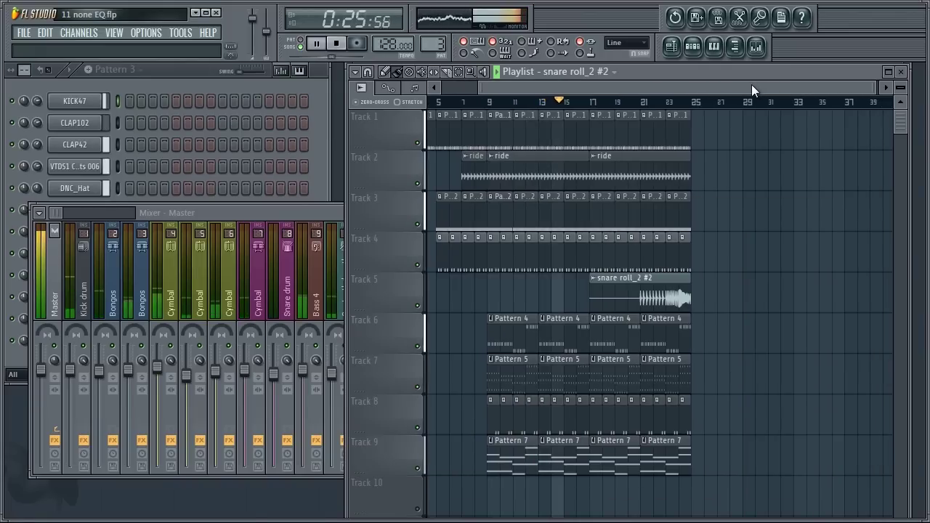
pyautogui.click(279, 217)
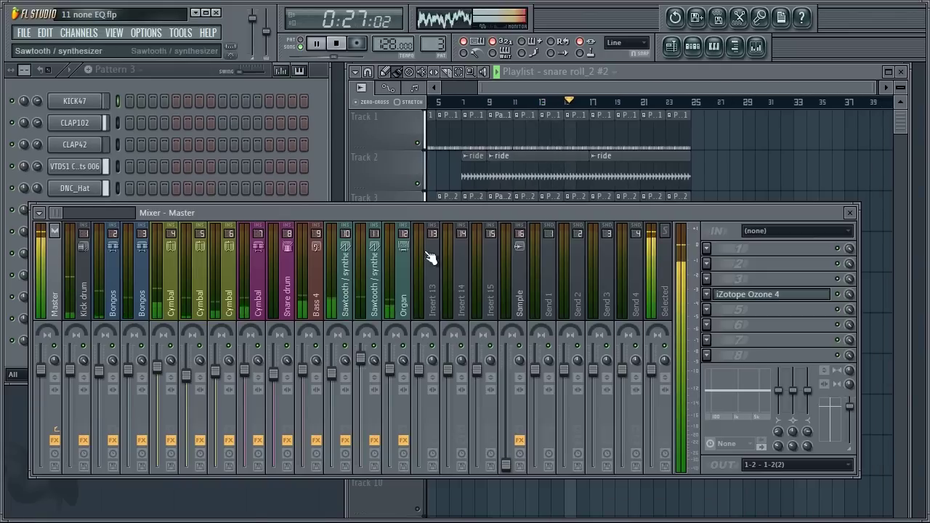
pyautogui.click(755, 294)
pyautogui.moveTo(339, 284)
pyautogui.mouseDown()
pyautogui.moveTo(320, 289)
pyautogui.moveTo(335, 289)
pyautogui.mouseUp()
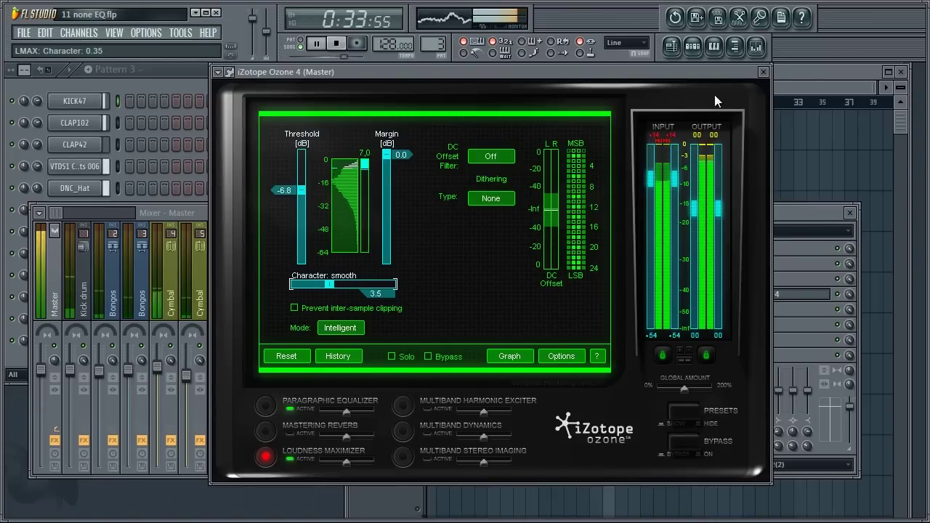
pyautogui.click(763, 72)
pyautogui.click(752, 85)
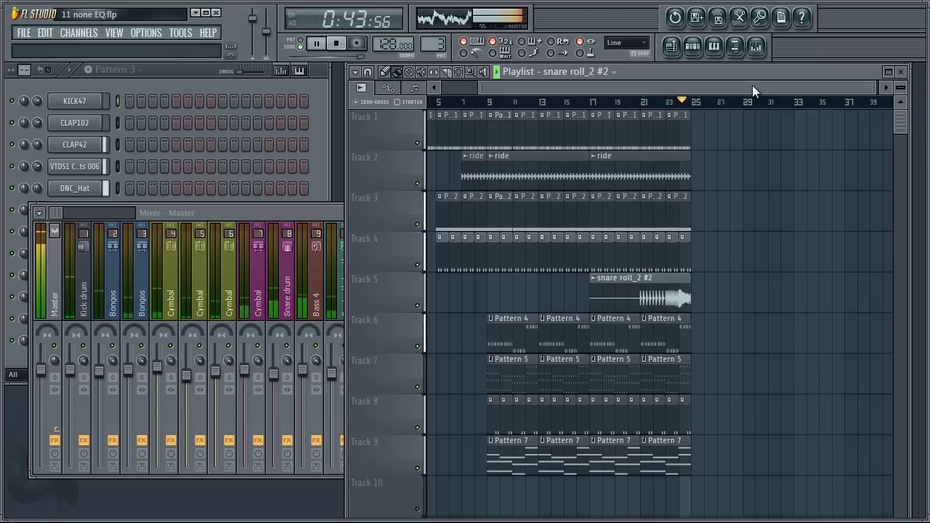
pyautogui.click(338, 44)
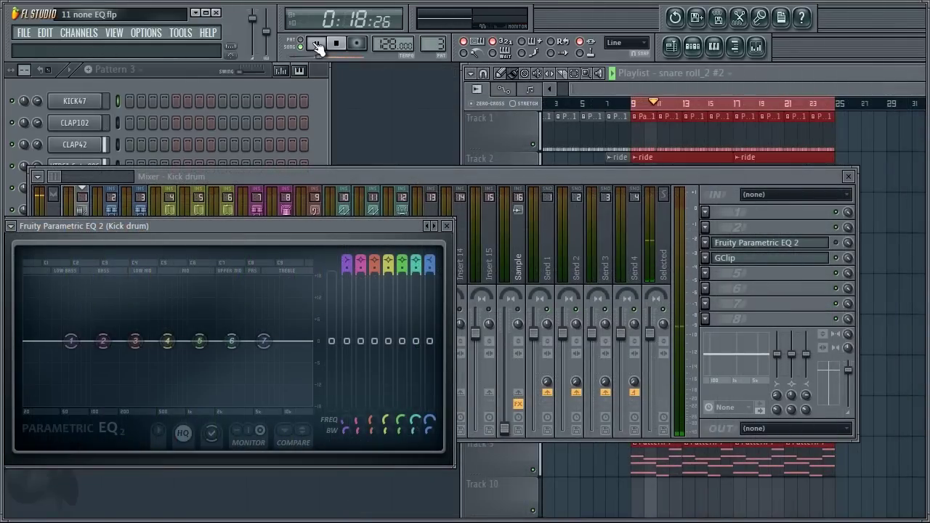
# Step: Listen to the noise filter WAV in the media player and compare it with the looped song section starting at bar 9
pyautogui.click(336, 46)
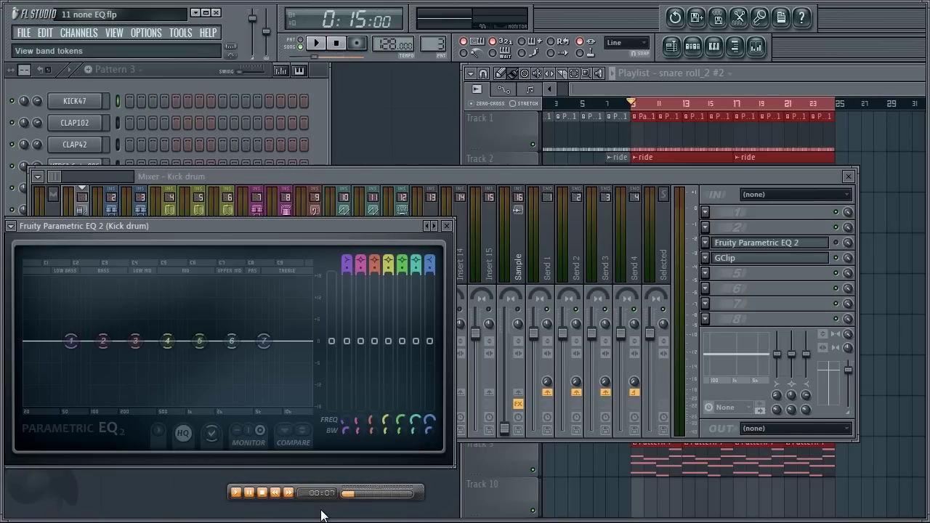
pyautogui.moveTo(325, 497)
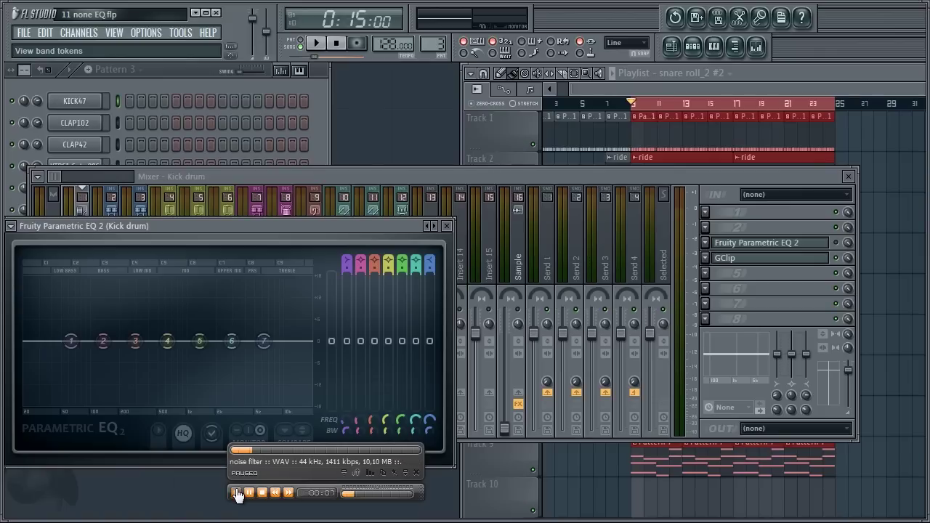
pyautogui.click(236, 494)
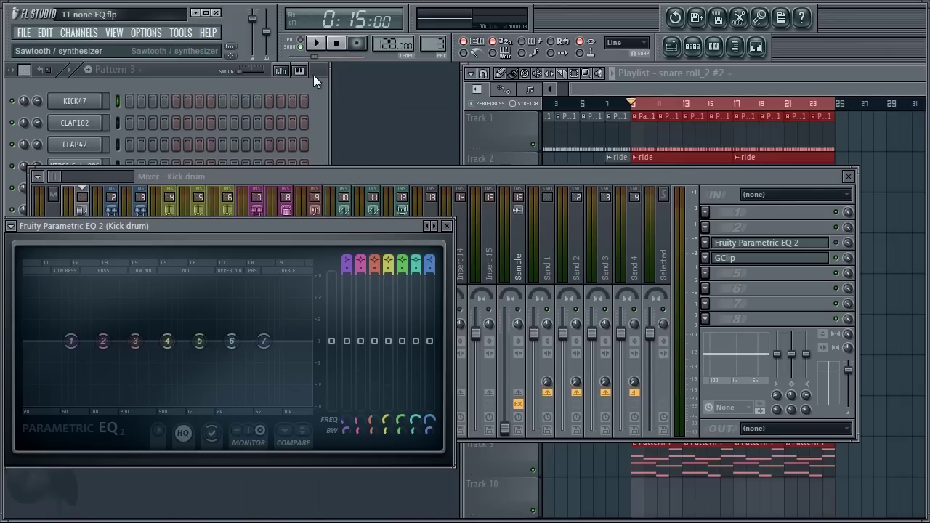
pyautogui.click(325, 51)
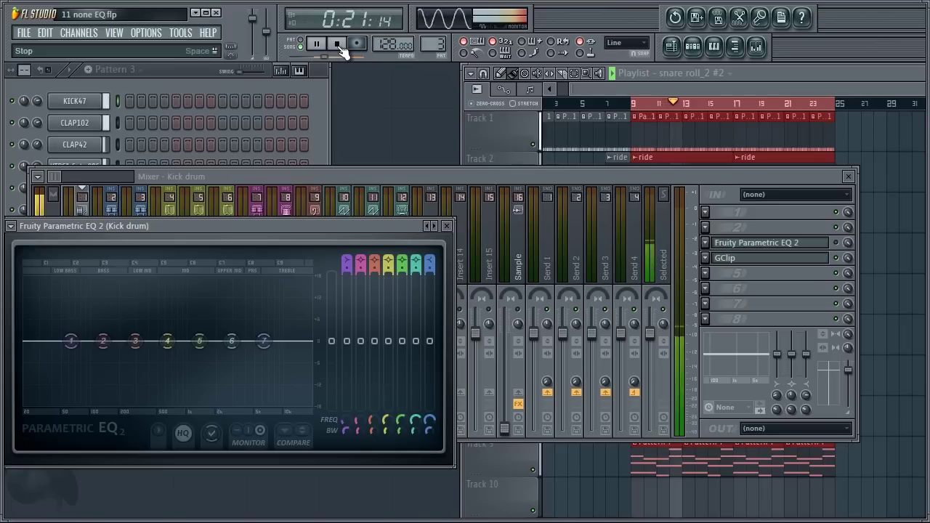
pyautogui.click(336, 44)
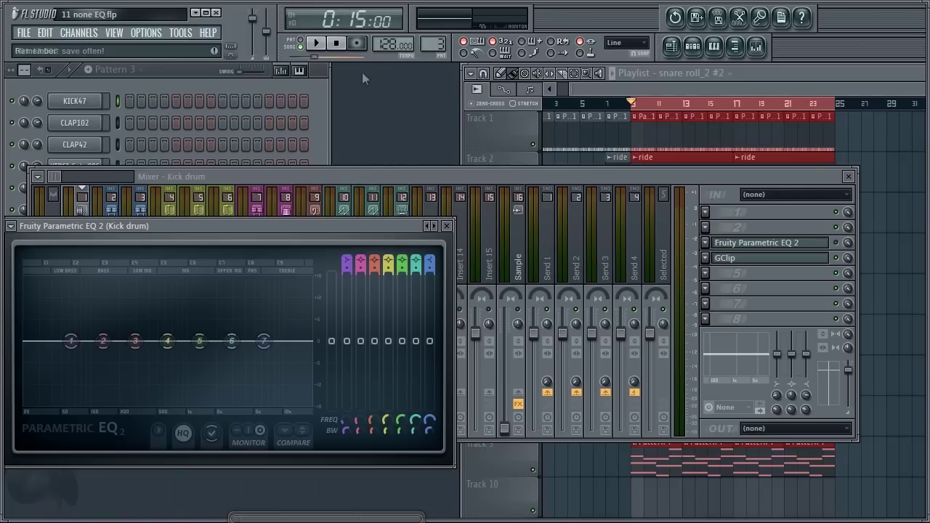
pyautogui.click(316, 42)
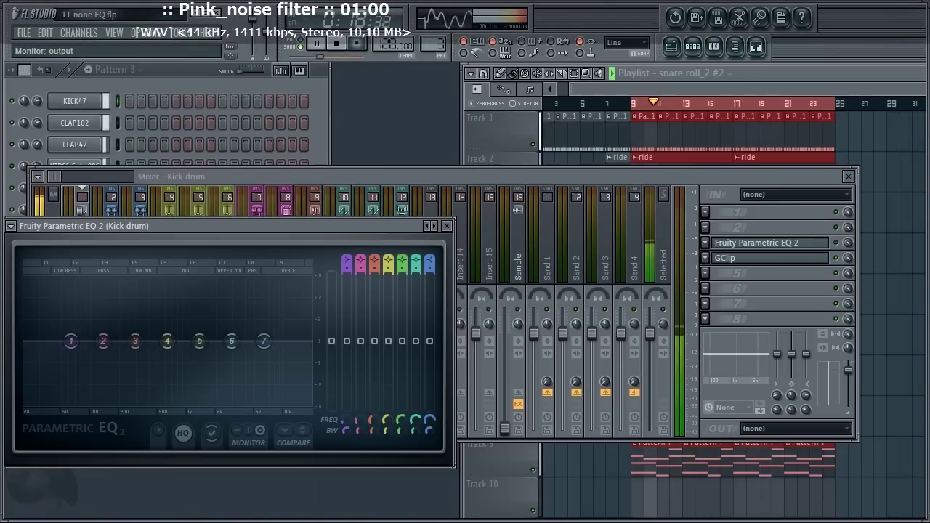
pyautogui.moveTo(265, 345); pyautogui.dragTo(231, 275)
pyautogui.rightClick(233, 299)
pyautogui.click(254, 321)
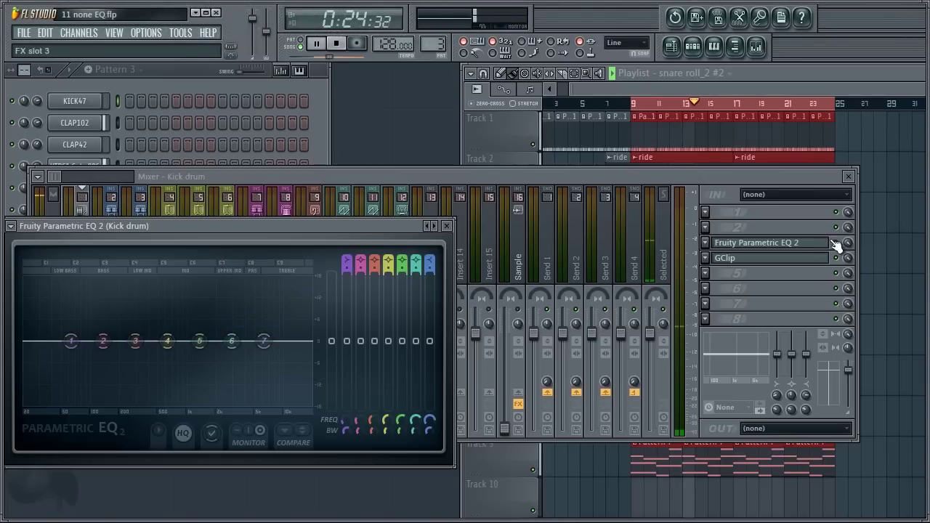
# Step: Enable the kick drum's Fruity Parametric EQ 2, boost band 7 at 3178 Hz and raise band 6 by 2.3 dB at 5174 Hz
pyautogui.click(836, 246)
pyautogui.click(799, 244)
pyautogui.moveTo(264, 341); pyautogui.dragTo(237, 295)
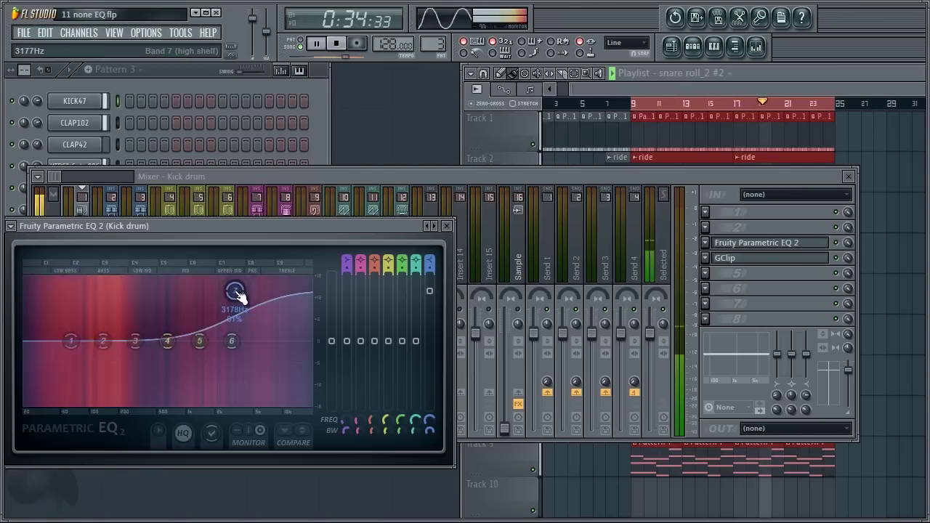
pyautogui.moveTo(241, 338); pyautogui.dragTo(270, 330)
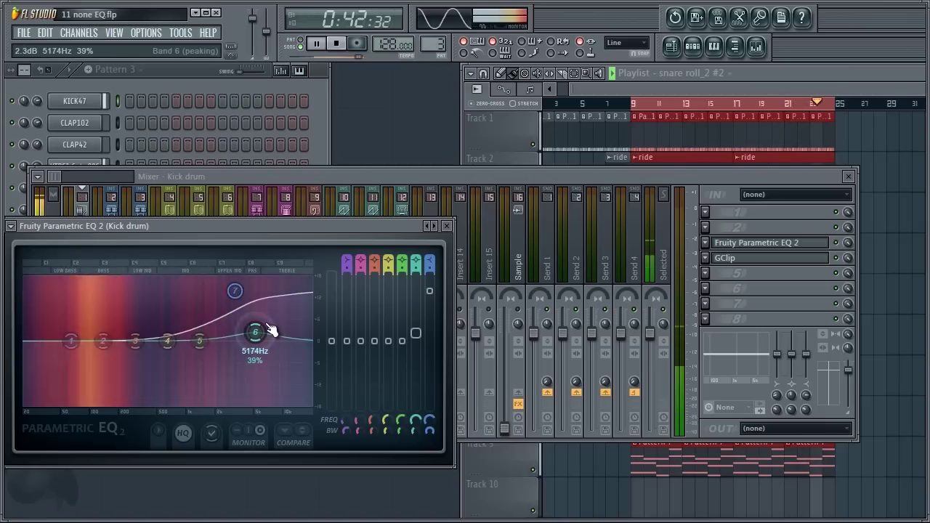
pyautogui.click(337, 45)
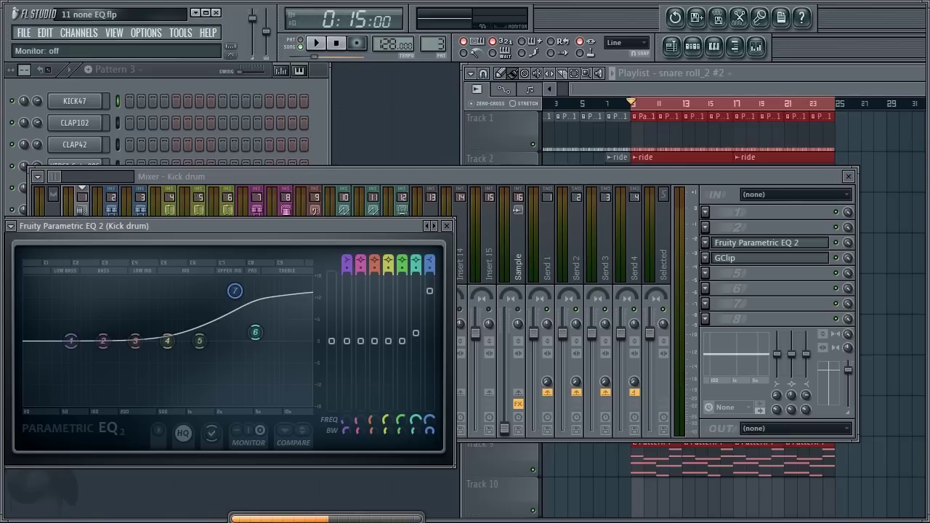
# Step: Compare the looped section with the kick drum's Fruity Parametric EQ 2 bypassed and enabled
pyautogui.click(316, 43)
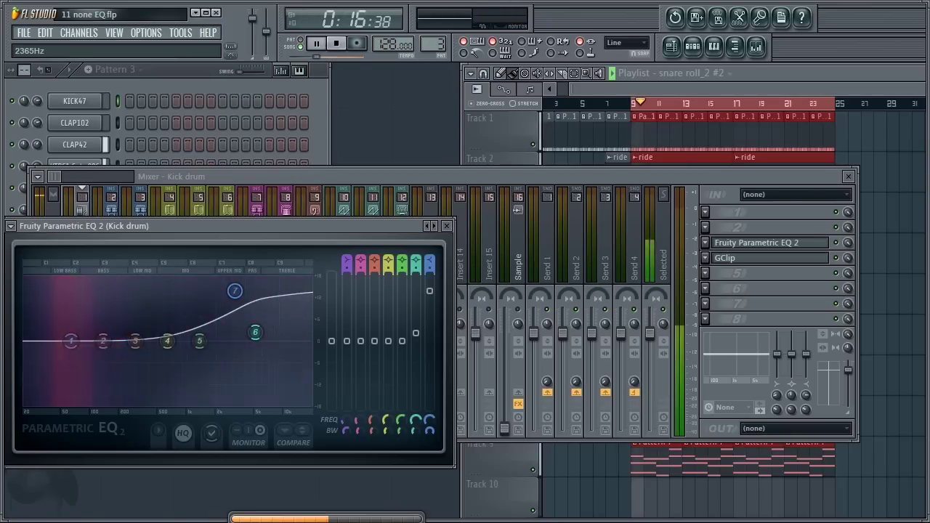
pyautogui.click(843, 249)
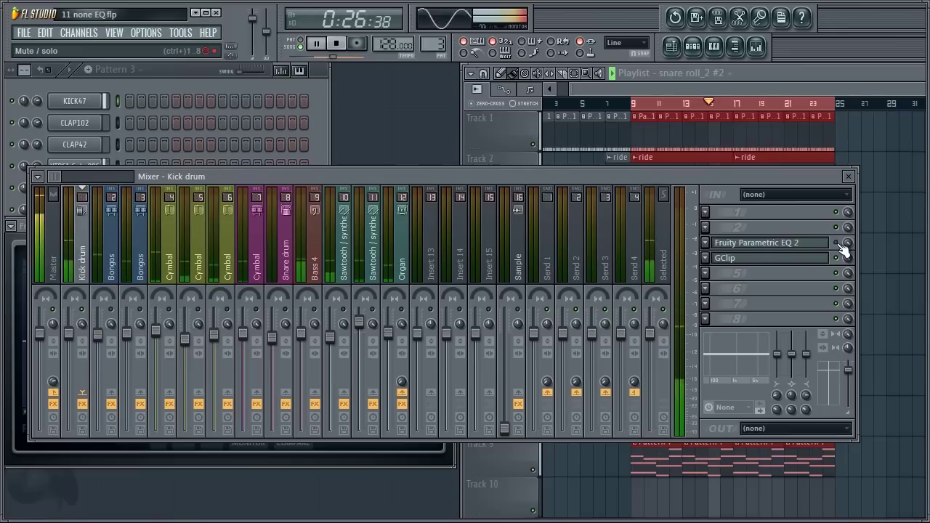
pyautogui.click(810, 247)
pyautogui.click(810, 247)
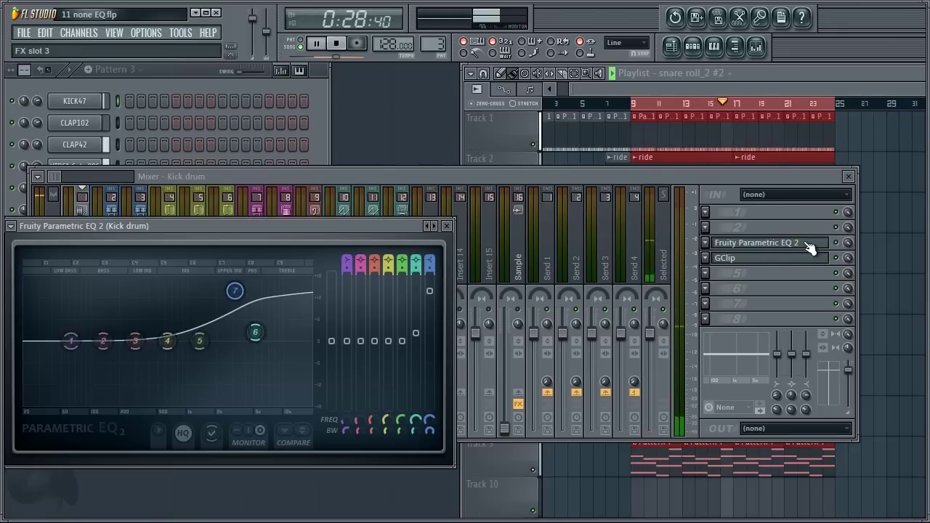
pyautogui.click(335, 46)
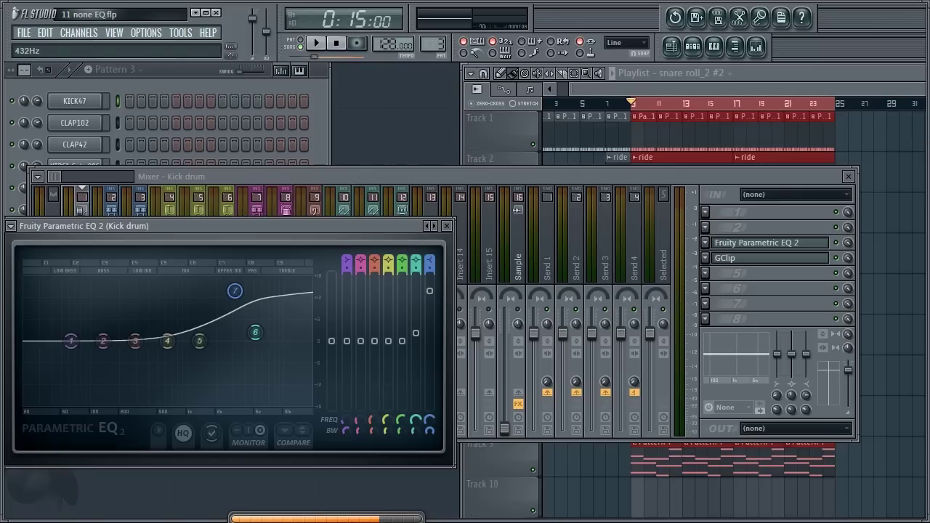
# Step: Try raising the kick drum EQ's band 7 to 18.0 dB at 1513 Hz, and try a high-frequency boost on band 5
pyautogui.press('space')
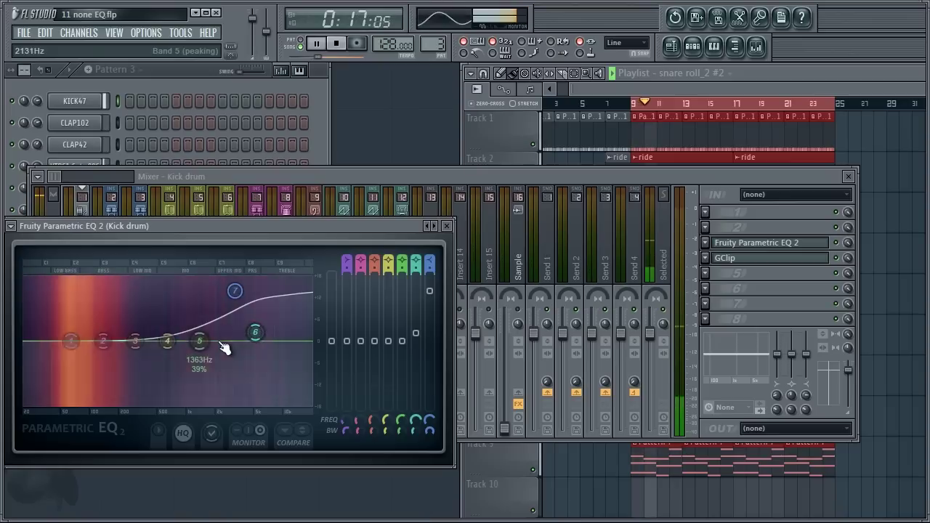
pyautogui.moveTo(233, 291); pyautogui.dragTo(199, 209)
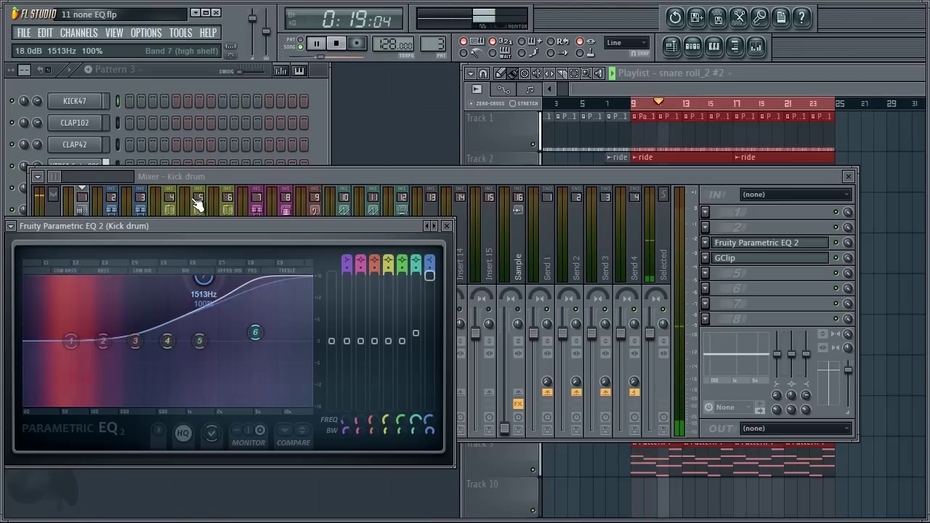
pyautogui.moveTo(200, 339); pyautogui.dragTo(301, 315)
pyautogui.rightClick(301, 314)
pyautogui.click(311, 330)
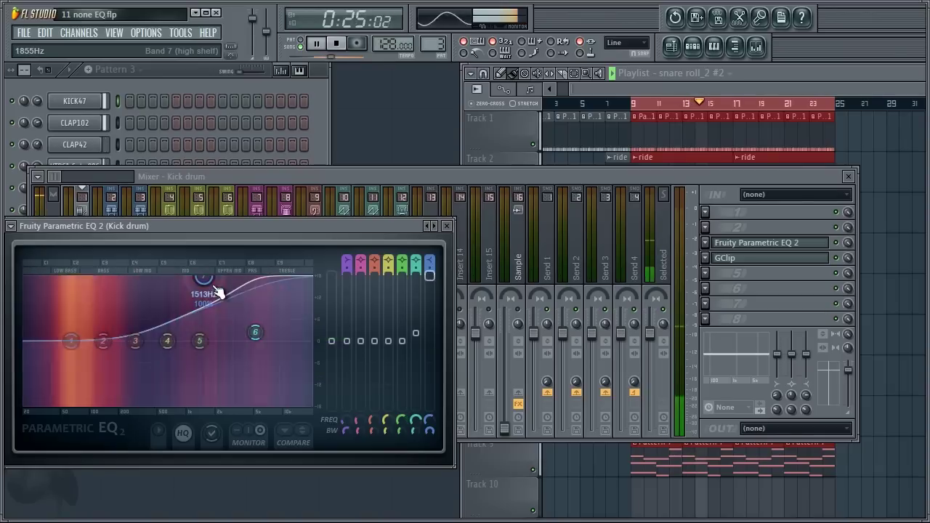
pyautogui.click(338, 44)
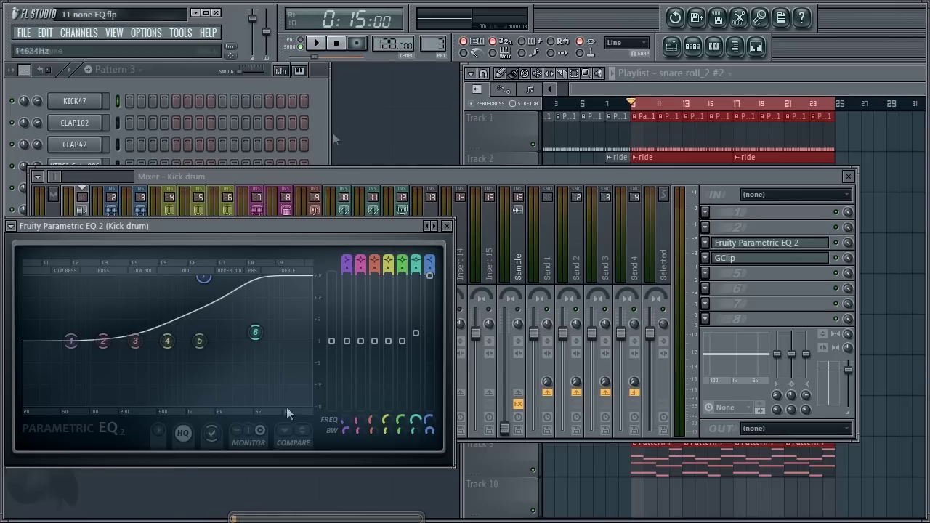
# Step: Lower the boosts of bands 7 and 6 on the kick drum's EQ and compare playback with the EQ bypassed
pyautogui.click(316, 43)
pyautogui.moveTo(208, 300); pyautogui.dragTo(241, 341)
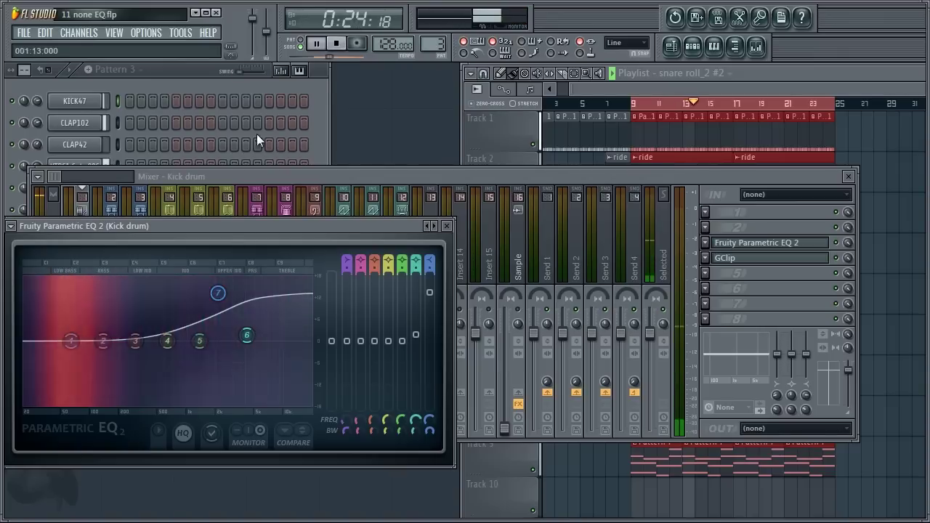
pyautogui.moveTo(119, 342); pyautogui.dragTo(109, 373)
pyautogui.click(836, 243)
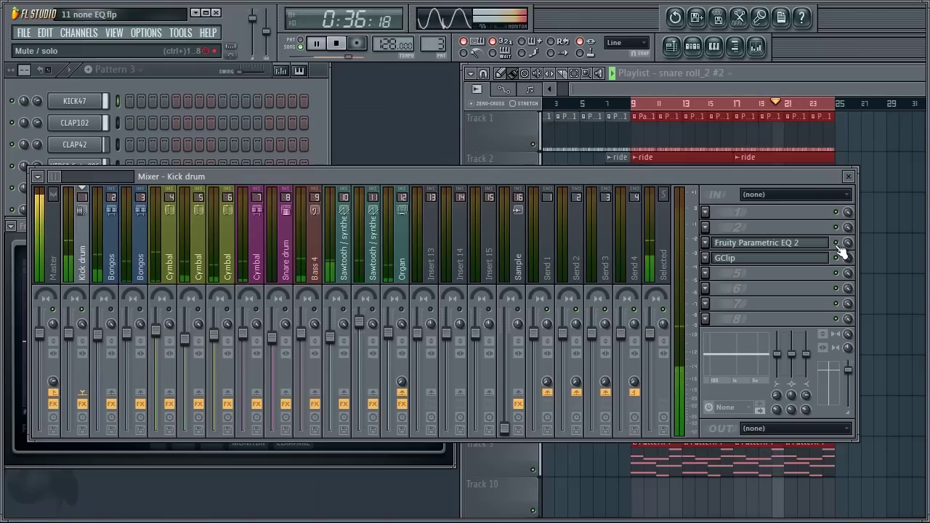
pyautogui.click(335, 43)
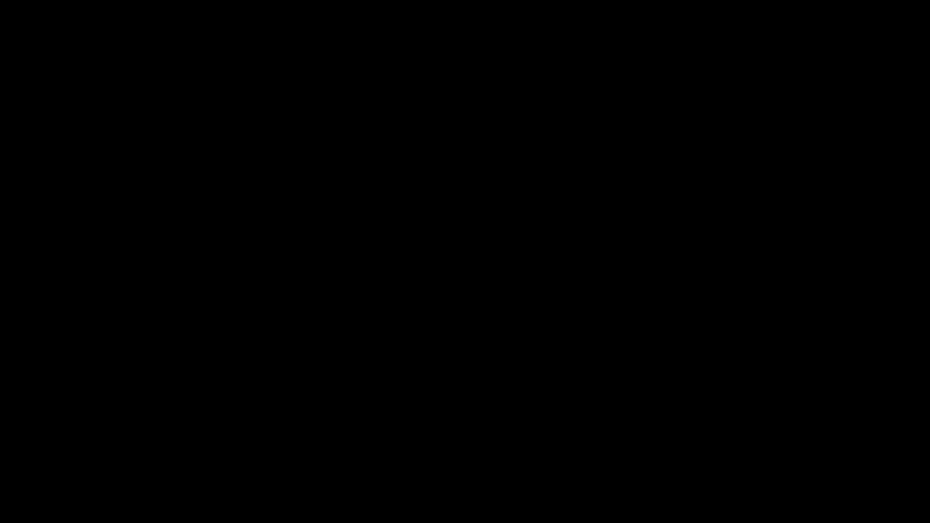
# Step: Raise the Sample track to -15.9 dB to examine its noise spectrum in Fruity Parametric EQ 2, and return its fader to minimum
pyautogui.click(318, 44)
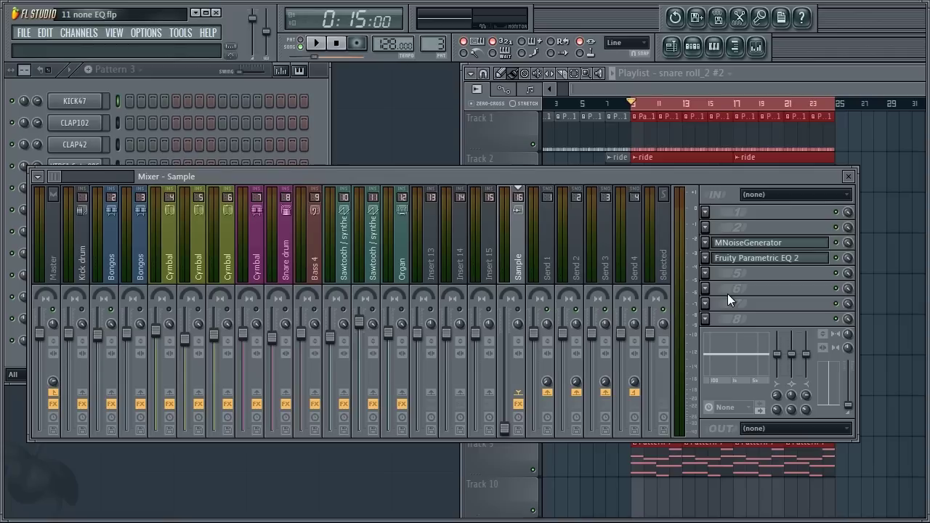
pyautogui.moveTo(504, 430)
pyautogui.mouseDown()
pyautogui.moveTo(533, 280)
pyautogui.moveTo(513, 440)
pyautogui.mouseUp()
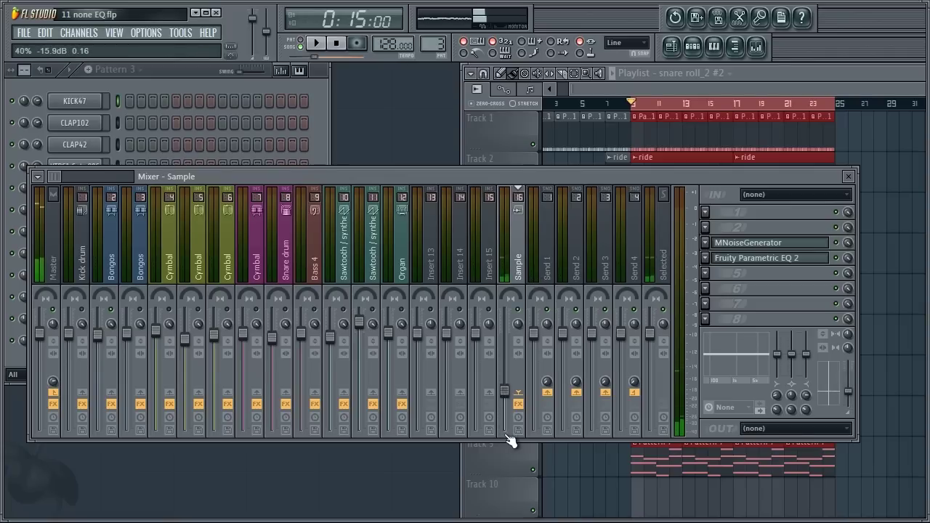
pyautogui.click(732, 263)
pyautogui.moveTo(491, 270); pyautogui.dragTo(421, 201)
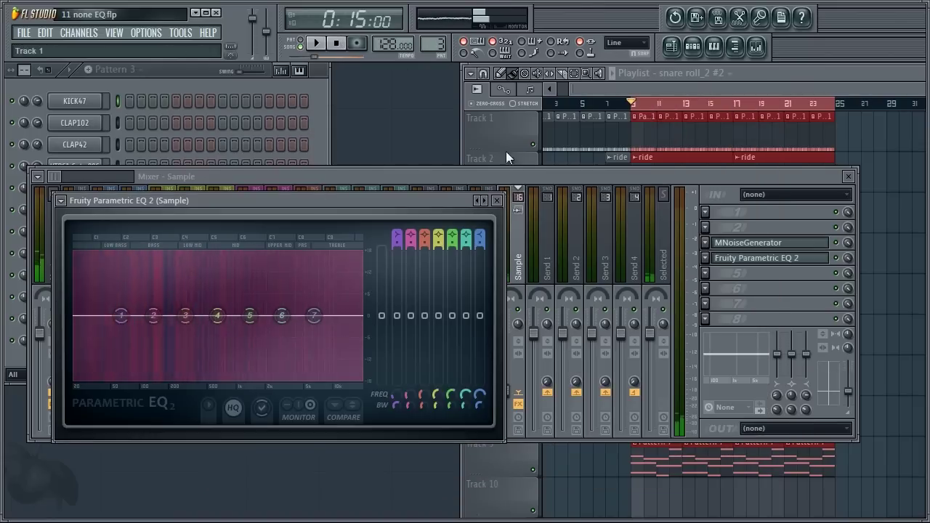
pyautogui.moveTo(513, 394); pyautogui.dragTo(514, 501)
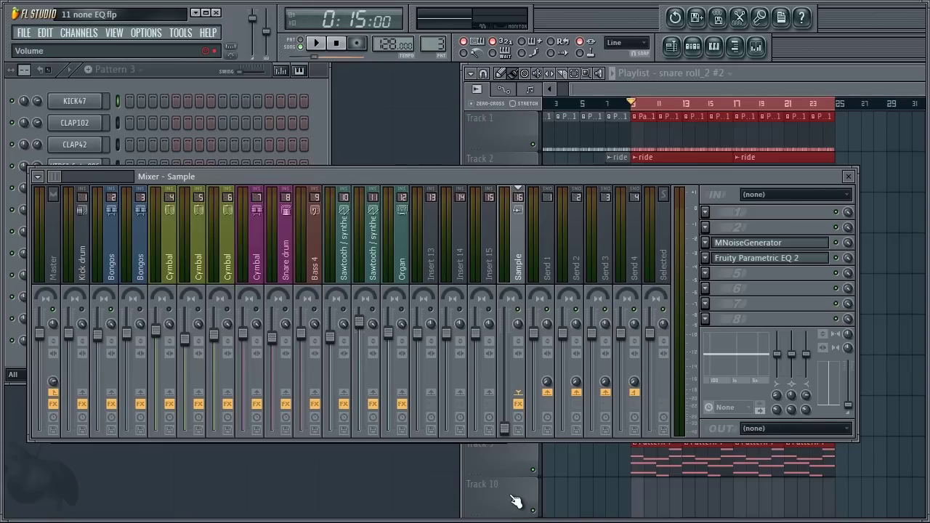
# Step: Open Fruity Parametric EQ 2 on the first Bongos track and cut band 5 at 1040 Hz during loop playback
pyautogui.click(316, 43)
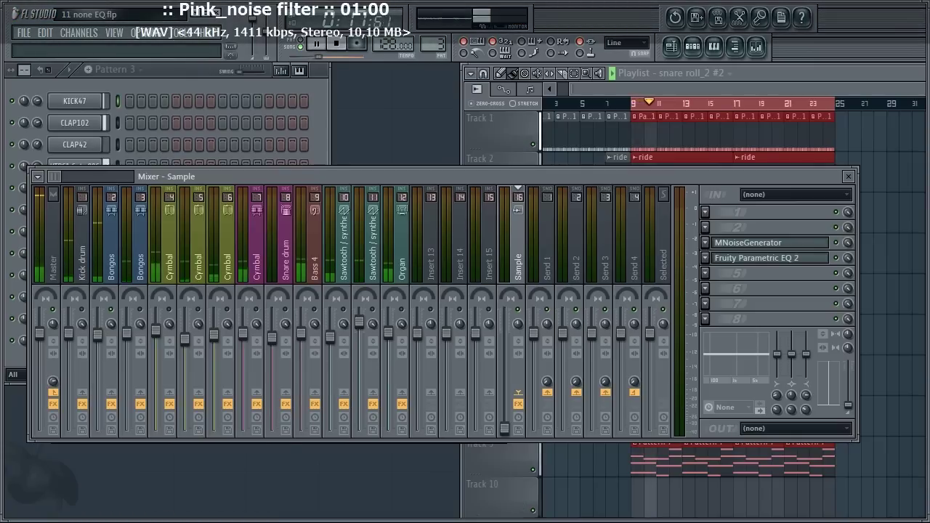
pyautogui.click(108, 270)
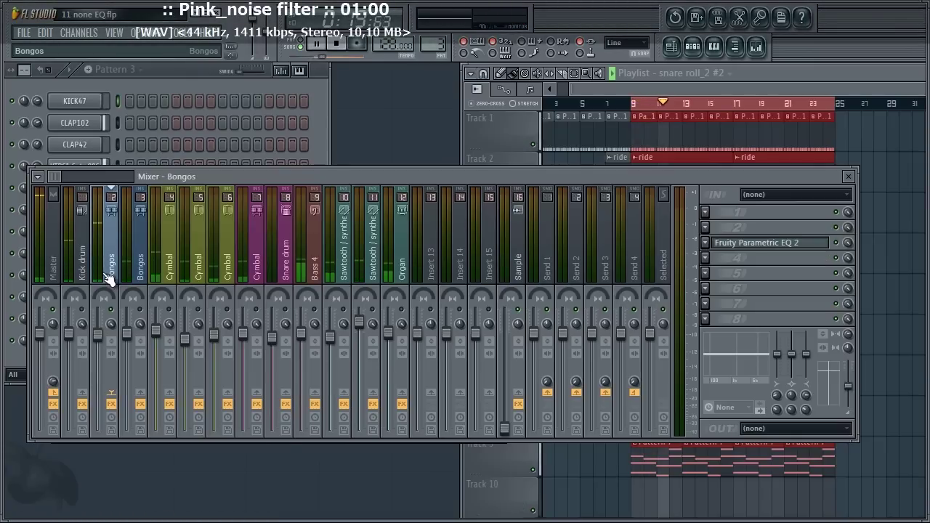
pyautogui.click(723, 243)
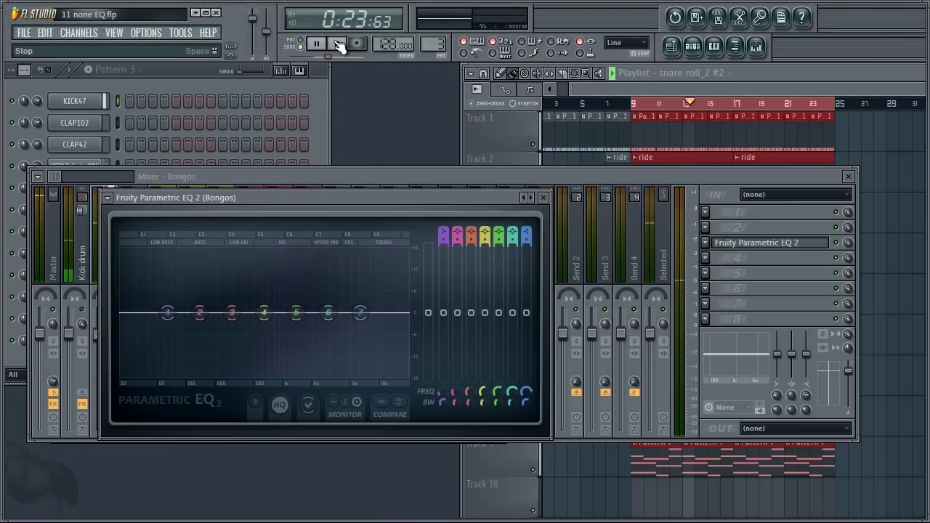
pyautogui.click(337, 44)
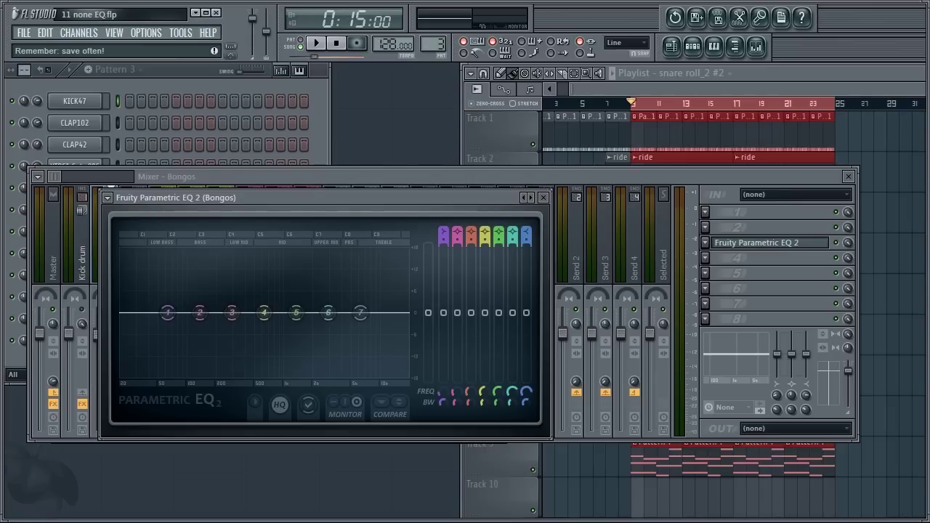
pyautogui.press('space')
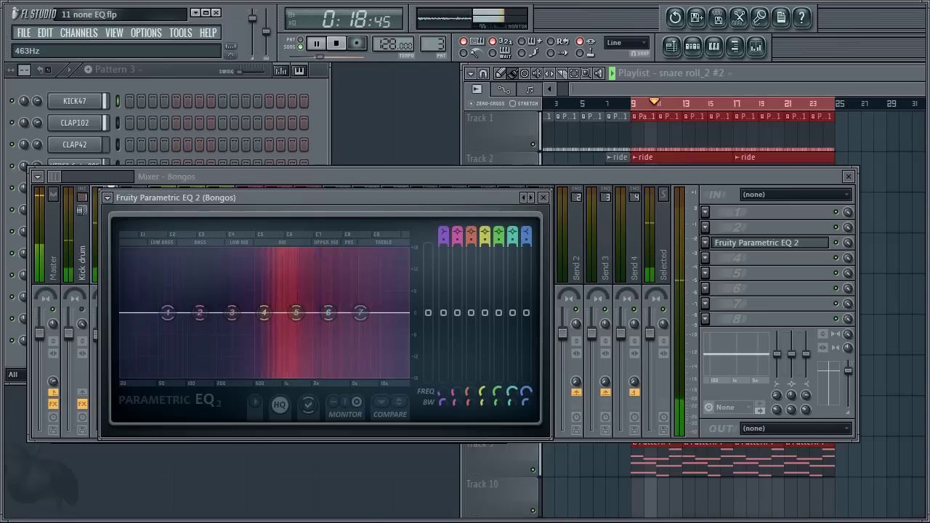
pyautogui.moveTo(294, 322); pyautogui.dragTo(288, 368)
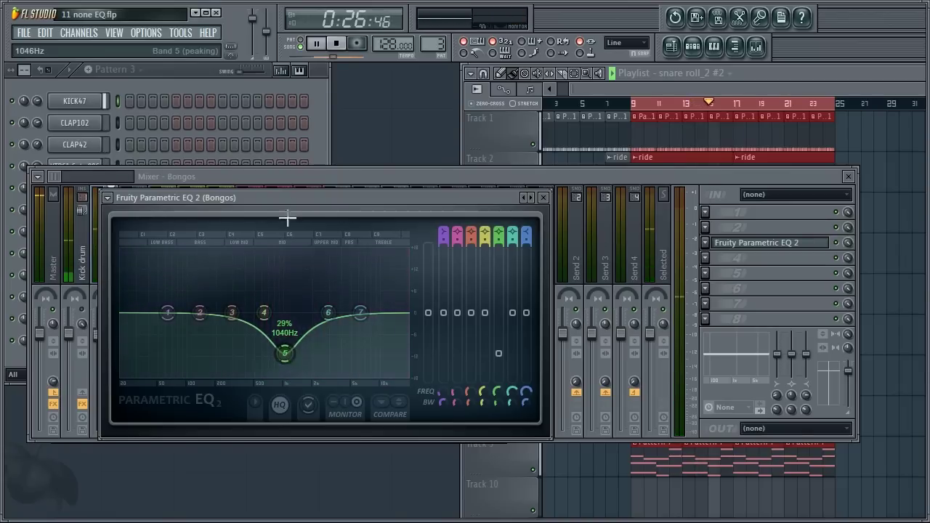
pyautogui.click(335, 43)
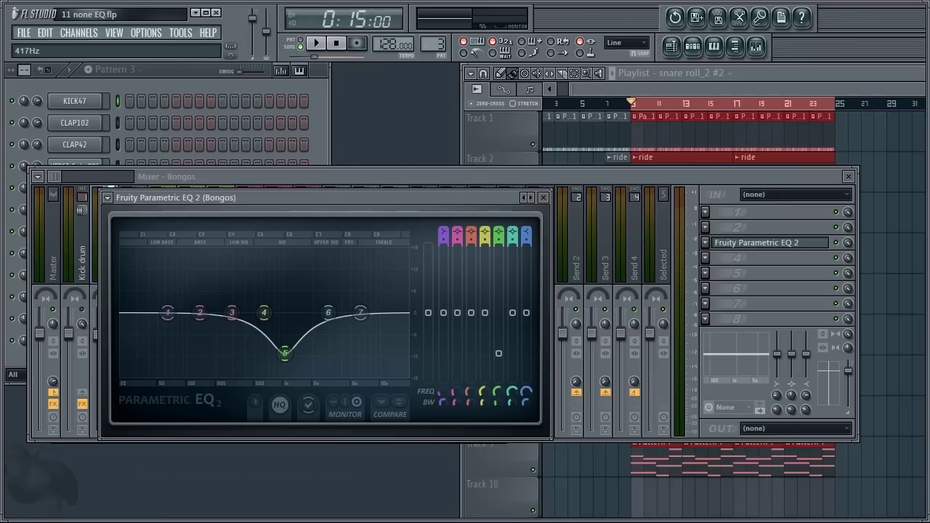
# Step: Compare playback with the first Bongos track's EQ bypassed and enabled, placing the EQ window above the lowered mixer
pyautogui.click(318, 46)
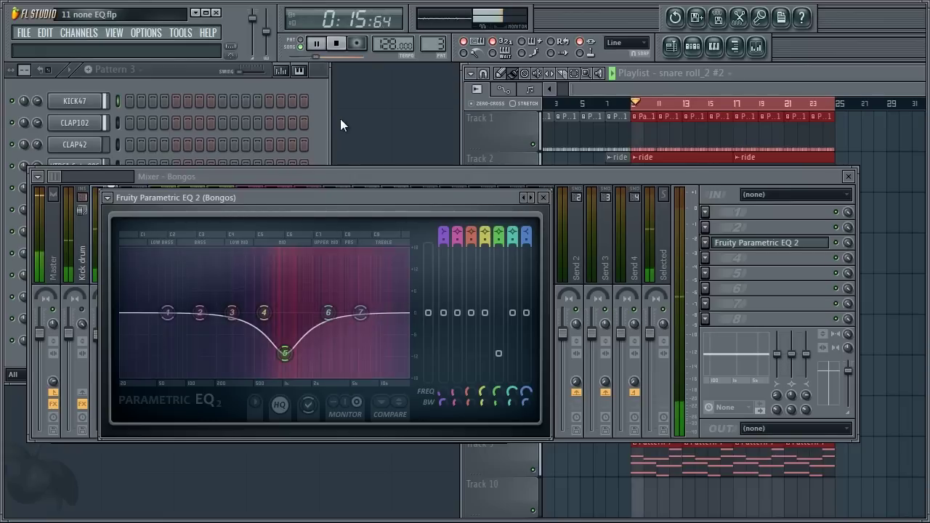
pyautogui.click(835, 244)
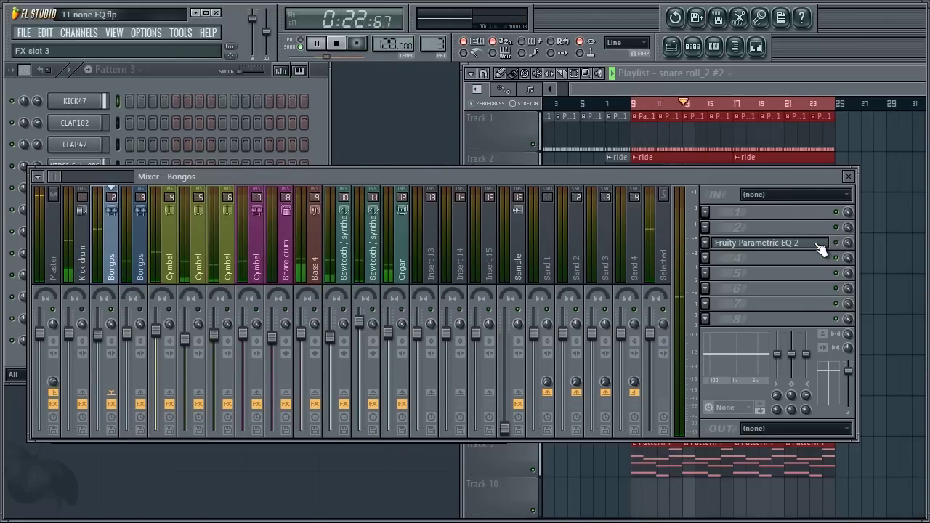
pyautogui.click(829, 244)
pyautogui.moveTo(762, 179); pyautogui.dragTo(751, 255)
pyautogui.moveTo(487, 197); pyautogui.dragTo(498, 77)
pyautogui.click(834, 318)
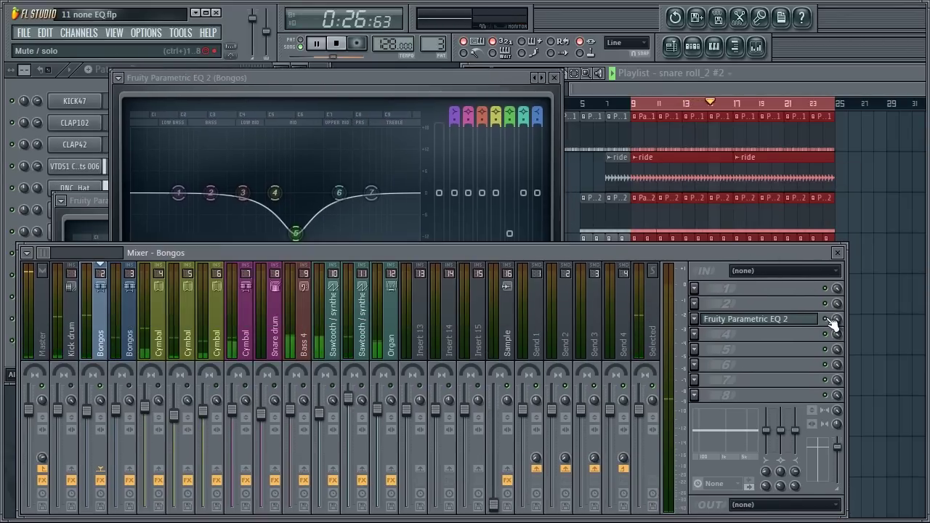
# Step: Close the Sample track's Fruity Parametric EQ 2 window and stop playback
pyautogui.click(94, 201)
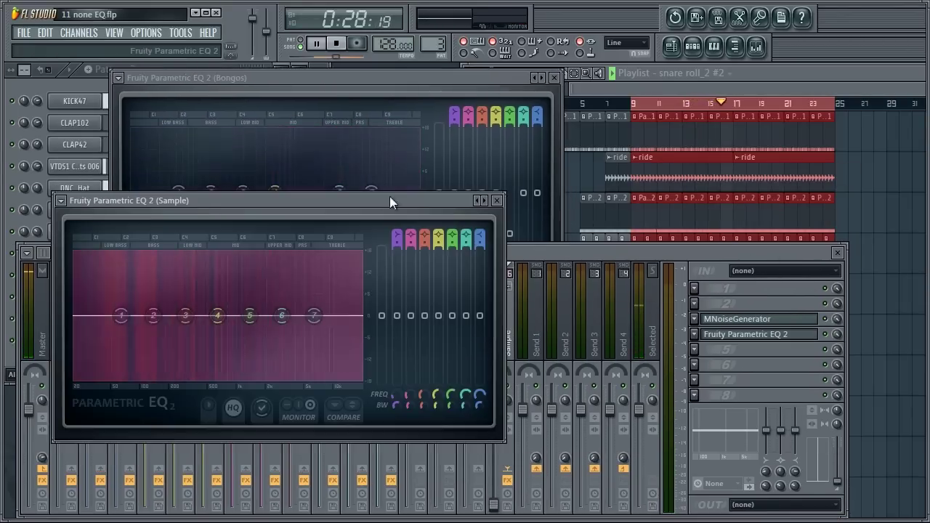
pyautogui.click(496, 202)
pyautogui.click(335, 45)
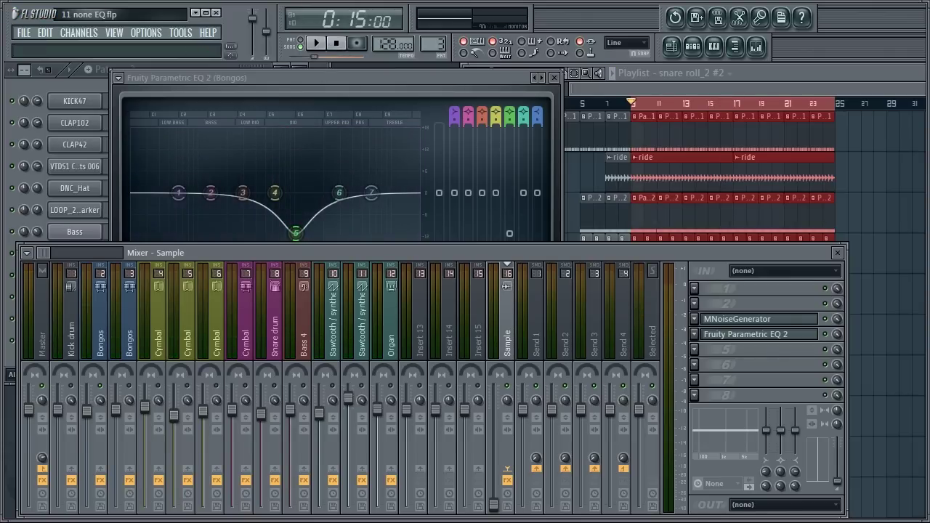
# Step: Boost band 7 on the first Bongos track's EQ, move band 4 into the presence range with a slight cut, and lower band 6 at 2936 Hz
pyautogui.click(316, 43)
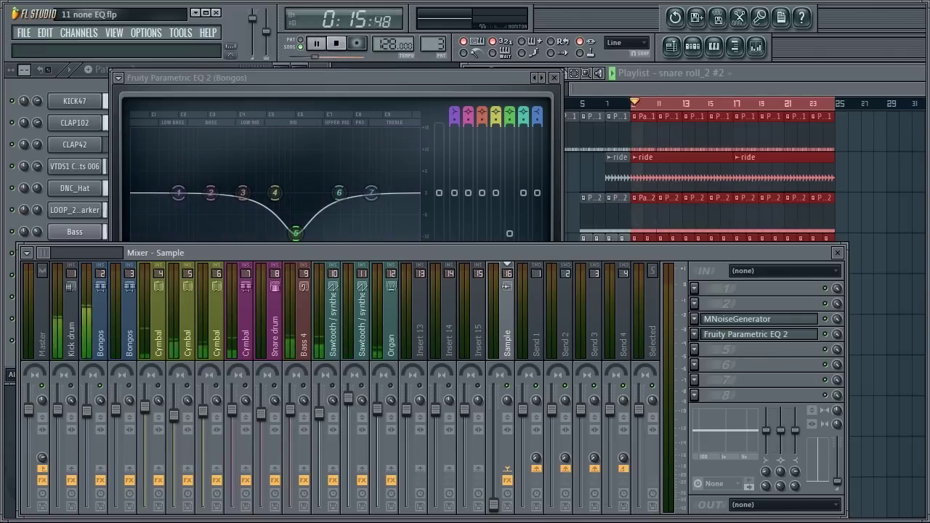
pyautogui.click(345, 82)
pyautogui.moveTo(370, 193)
pyautogui.mouseDown()
pyautogui.moveTo(373, 178)
pyautogui.moveTo(333, 161)
pyautogui.moveTo(339, 137)
pyautogui.moveTo(348, 147)
pyautogui.moveTo(344, 108)
pyautogui.moveTo(353, 115)
pyautogui.moveTo(354, 186)
pyautogui.mouseUp()
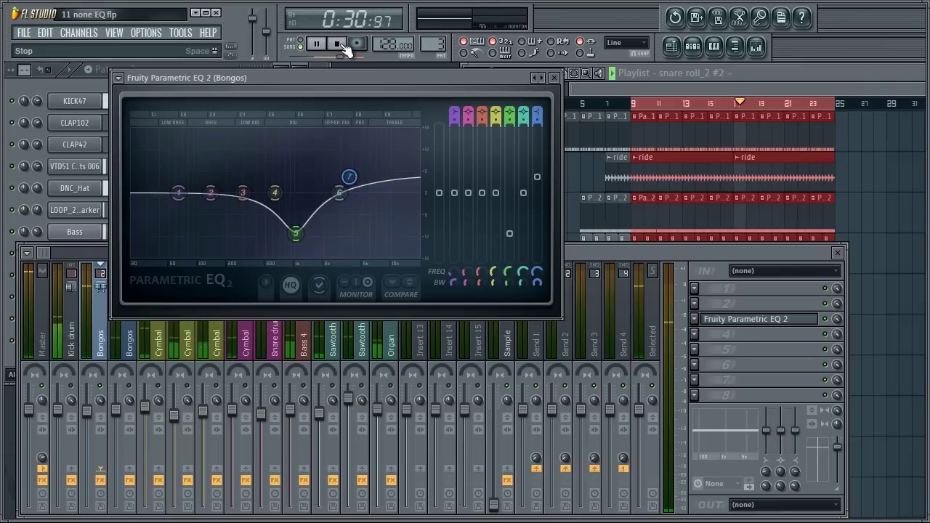
pyautogui.click(336, 43)
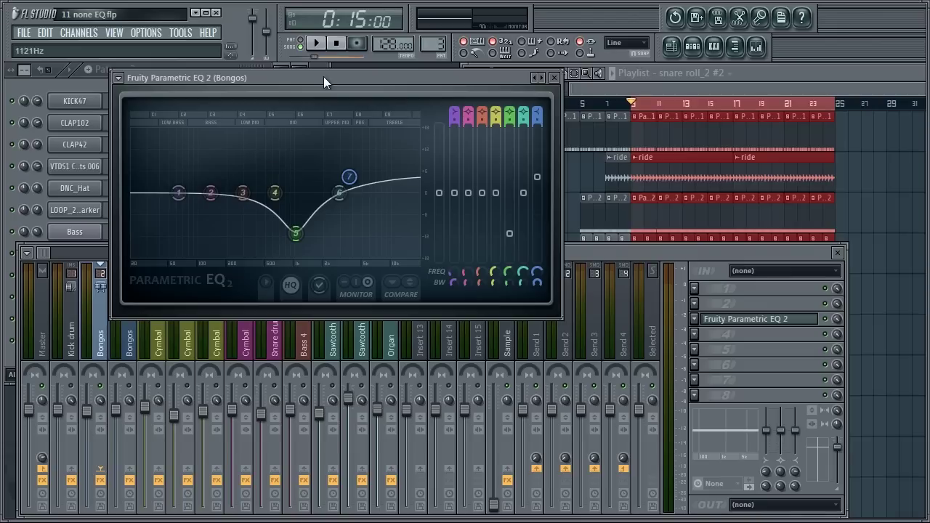
pyautogui.click(316, 43)
pyautogui.moveTo(296, 200); pyautogui.dragTo(342, 217)
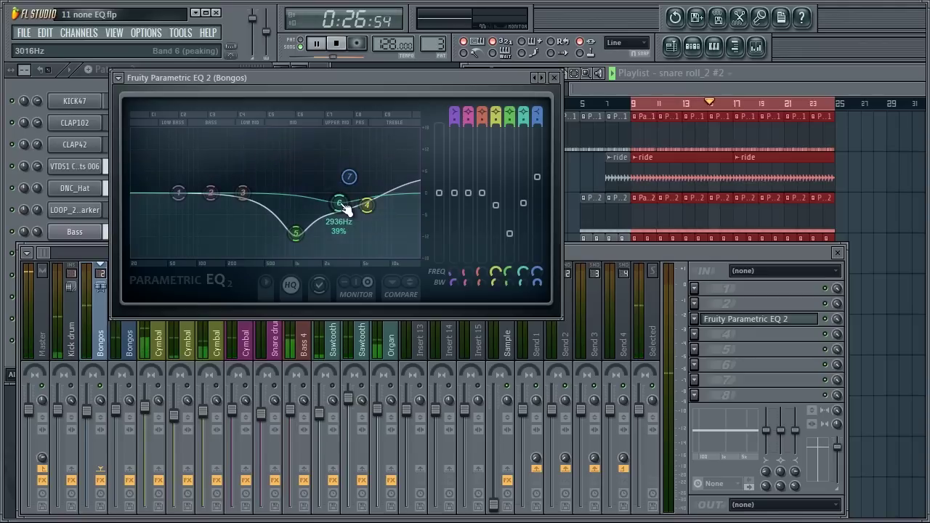
# Step: Change band 1 of the first Bongos track's EQ to High pass and raise its cutoff to roll off the lows
pyautogui.rightClick(178, 192)
pyautogui.moveTo(212, 231)
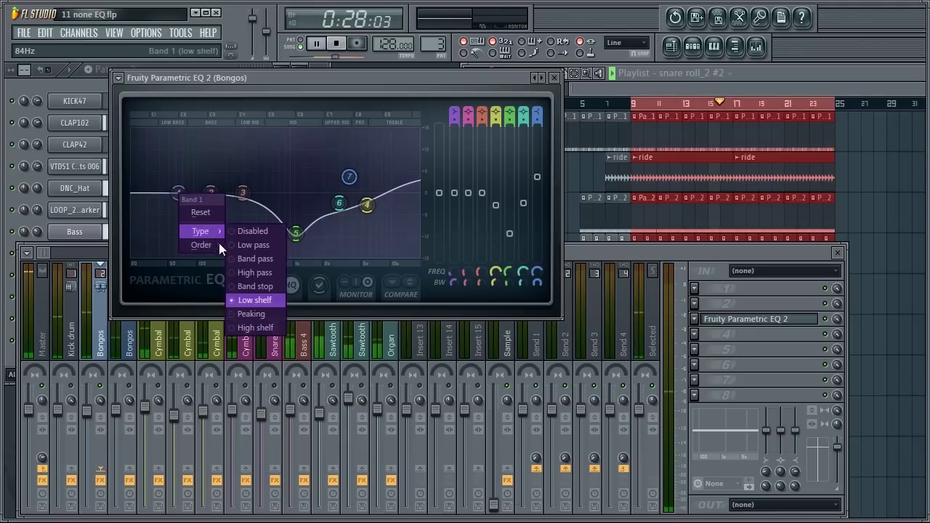
pyautogui.click(241, 277)
pyautogui.moveTo(181, 208); pyautogui.dragTo(207, 199)
pyautogui.scroll(3, 207, 199)
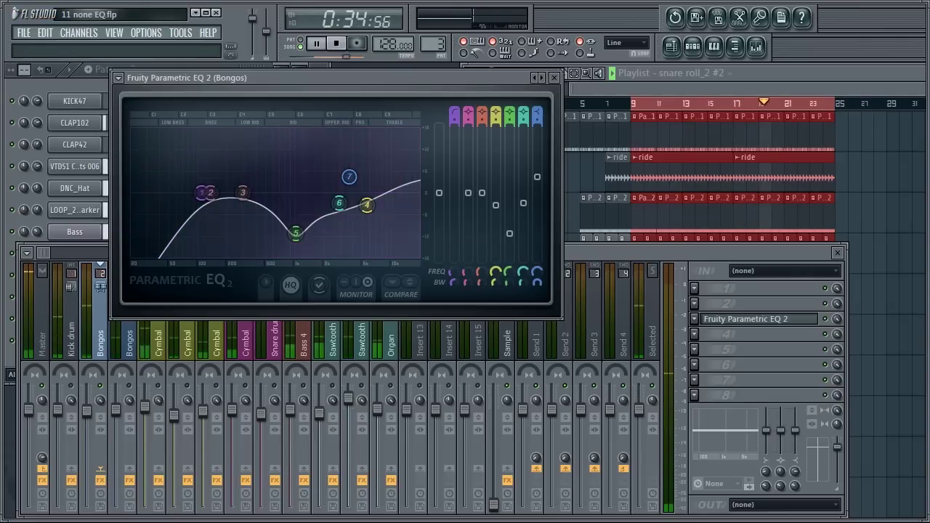
pyautogui.click(335, 44)
# Step: Compare loop playback with and without the first Bongos track's full EQ curve
pyautogui.moveTo(198, 198)
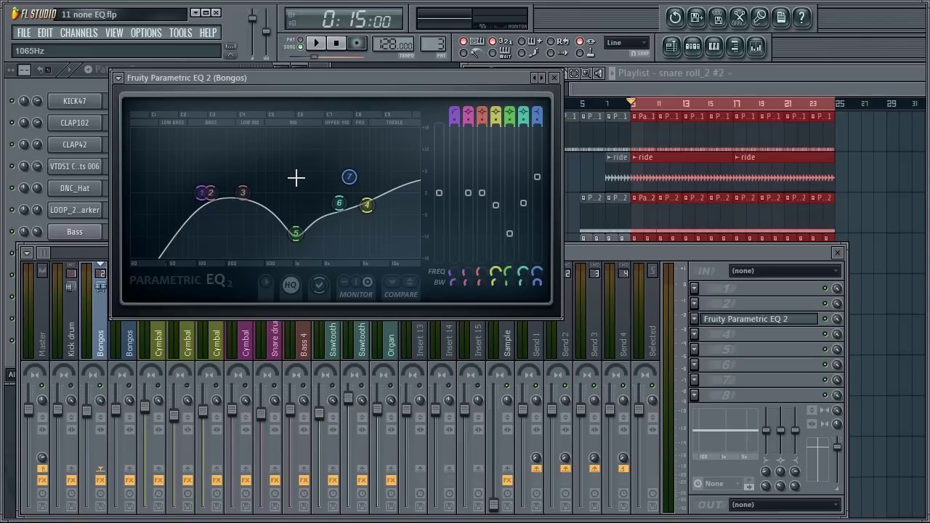
pyautogui.click(317, 43)
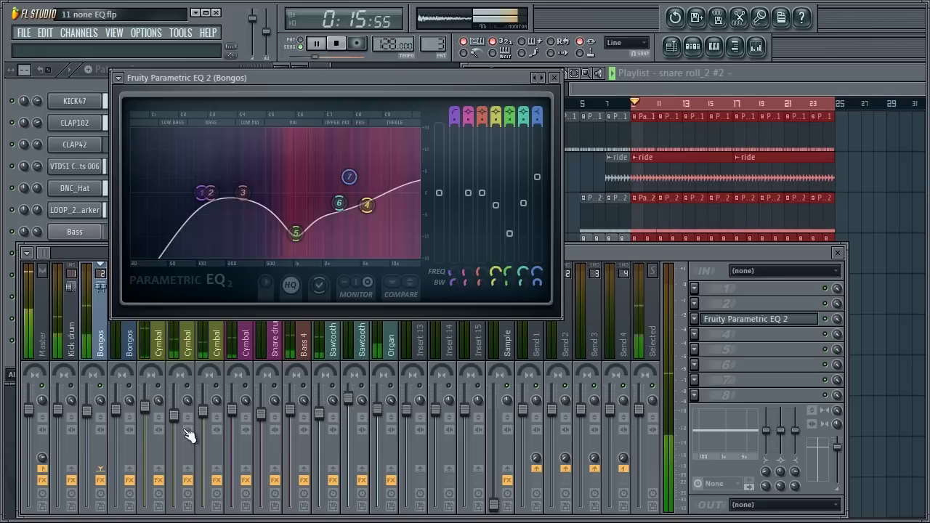
pyautogui.click(833, 323)
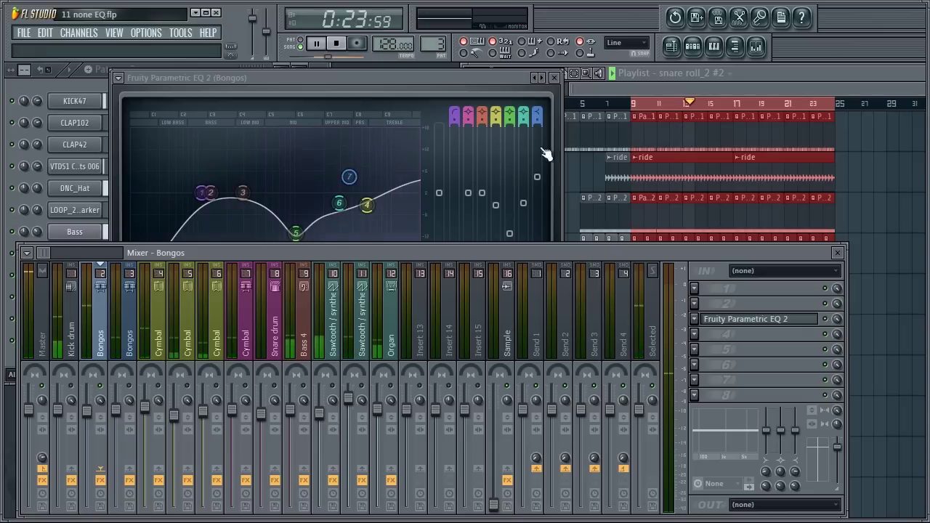
pyautogui.click(336, 45)
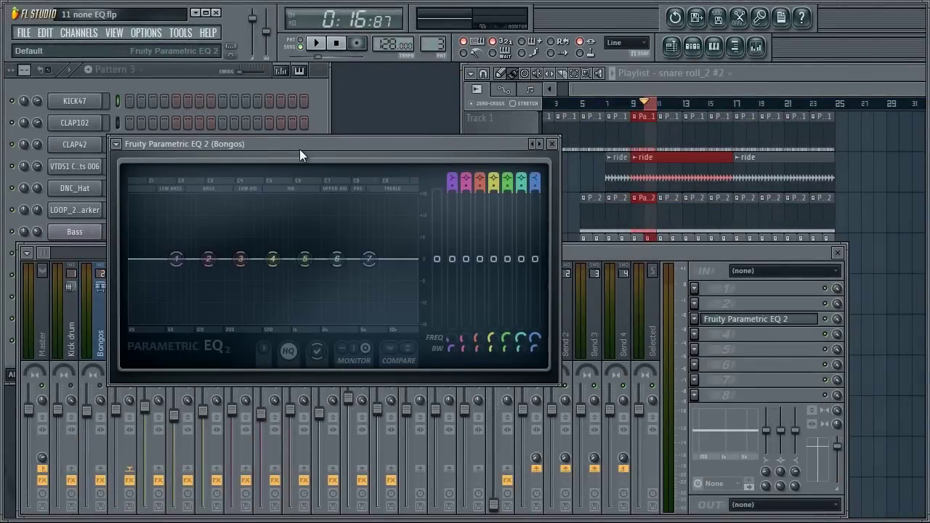
# Step: Play the shortened loop to examine the second Bongos track's spectrum in its flat Fruity Parametric EQ 2
pyautogui.click(321, 44)
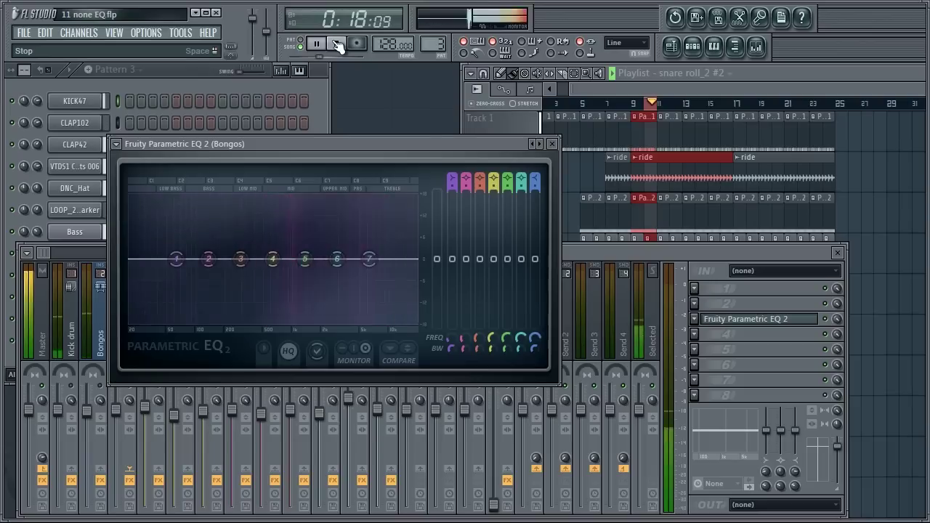
pyautogui.press('space')
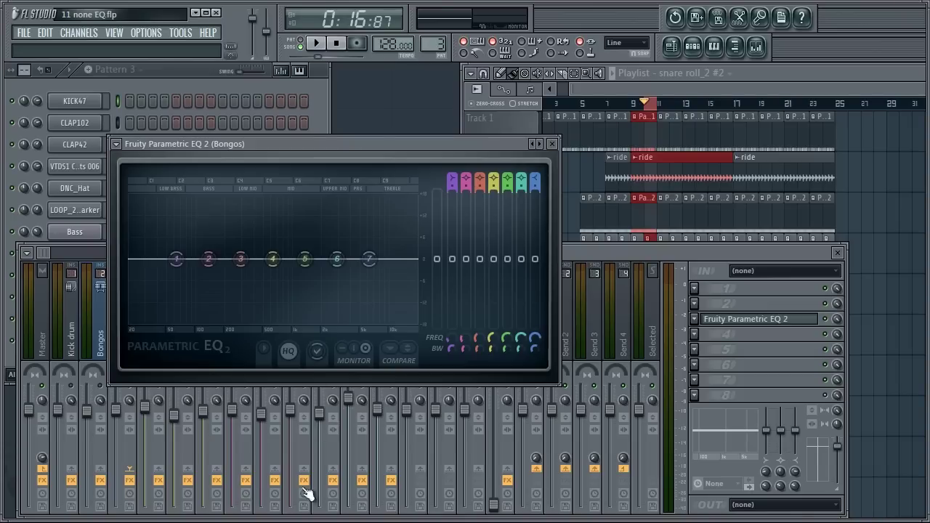
pyautogui.click(317, 43)
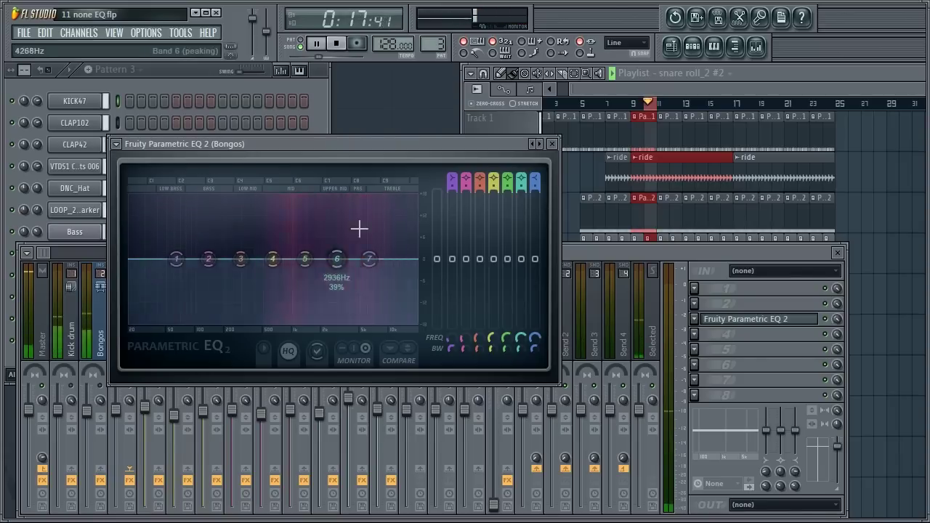
pyautogui.click(344, 46)
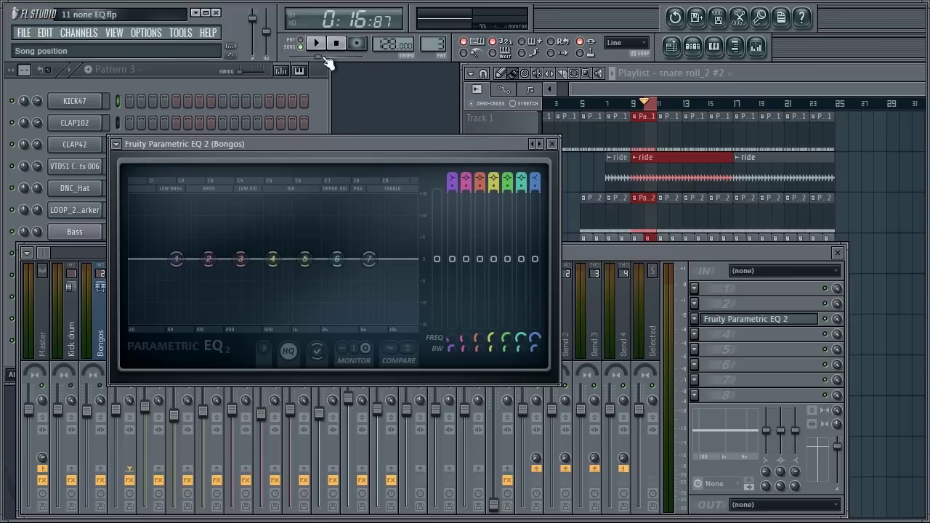
# Step: Try cutting band 4 near 1 kHz on the second Bongos track's EQ, compare it with bypass, and reset the band
pyautogui.click(317, 43)
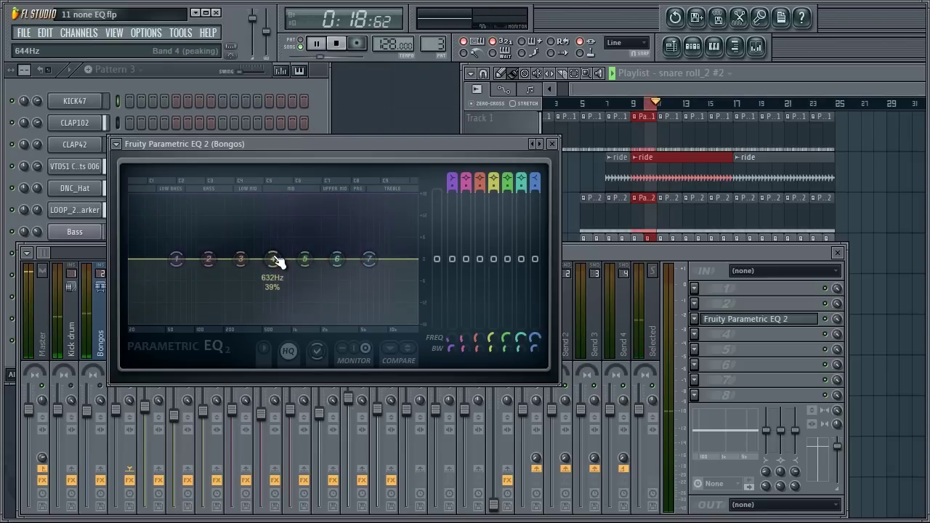
pyautogui.moveTo(273, 261); pyautogui.dragTo(298, 304)
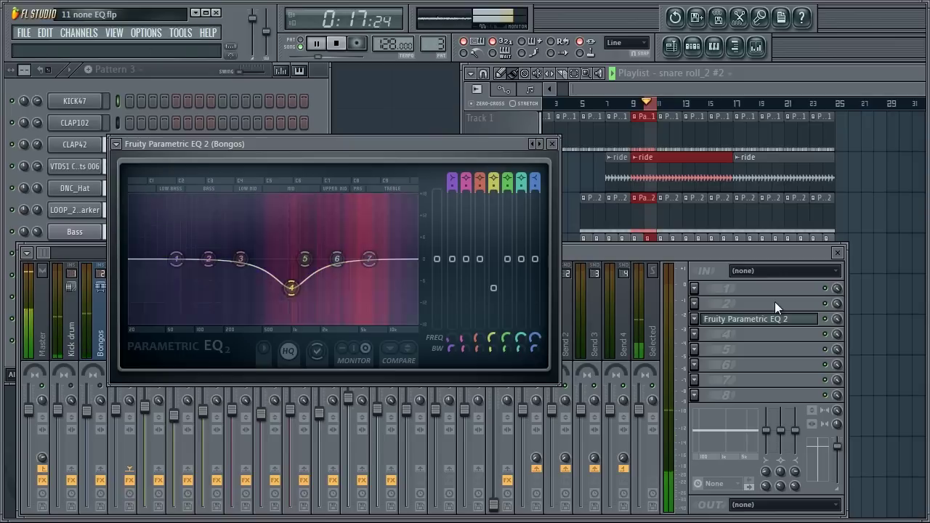
pyautogui.click(829, 331)
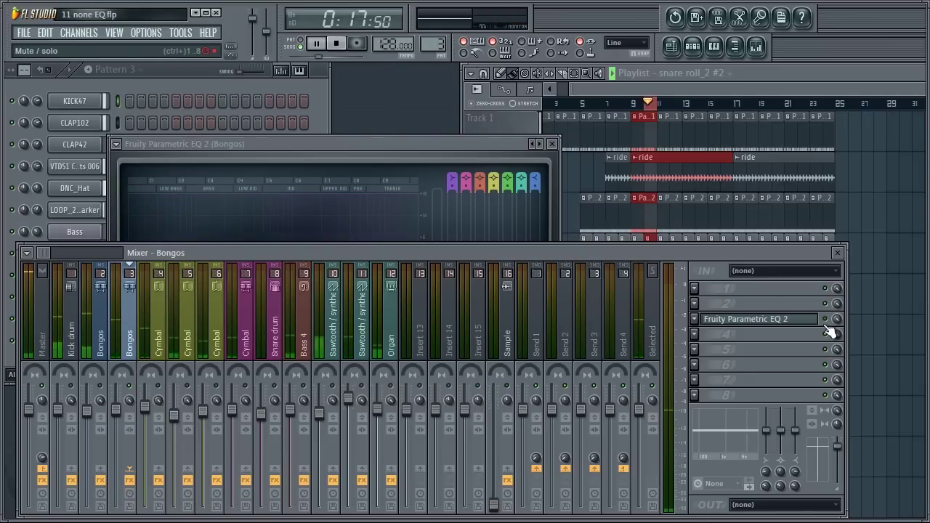
pyautogui.click(415, 143)
pyautogui.rightClick(291, 288)
pyautogui.click(314, 308)
# Step: Cut band 5 at 1054 Hz on the second Bongos track's EQ and compare playback with the EQ bypassed
pyautogui.moveTo(305, 259); pyautogui.dragTo(298, 288)
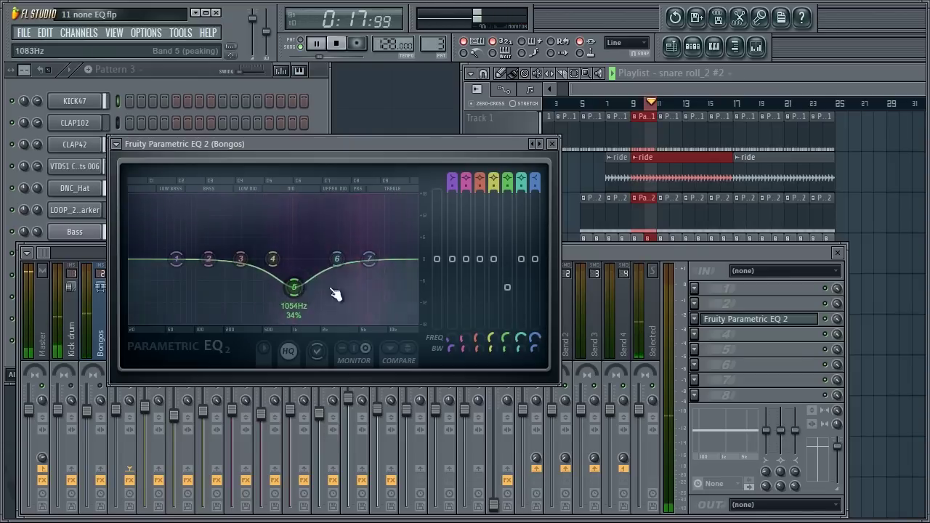
pyautogui.click(826, 321)
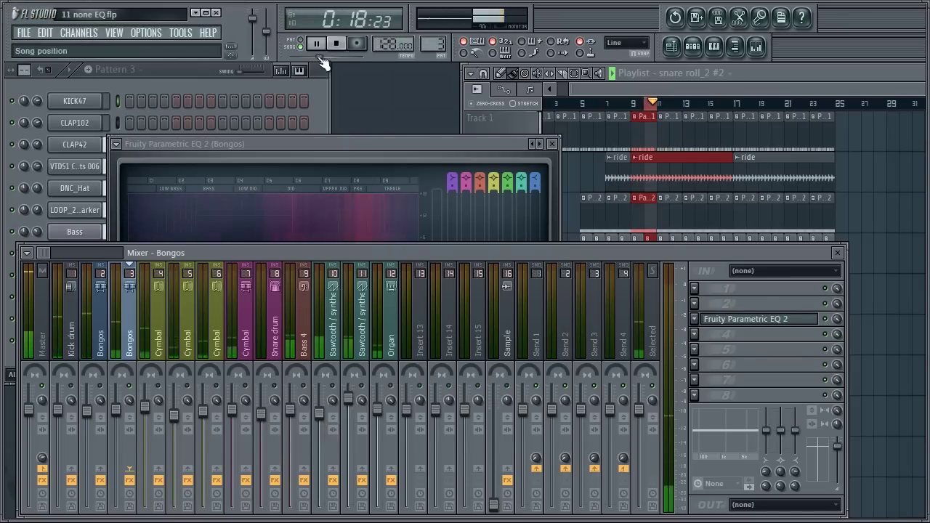
# Step: Replay the loop from its start to compare the second Bongos track with its band 5 cut and without it
pyautogui.click(339, 45)
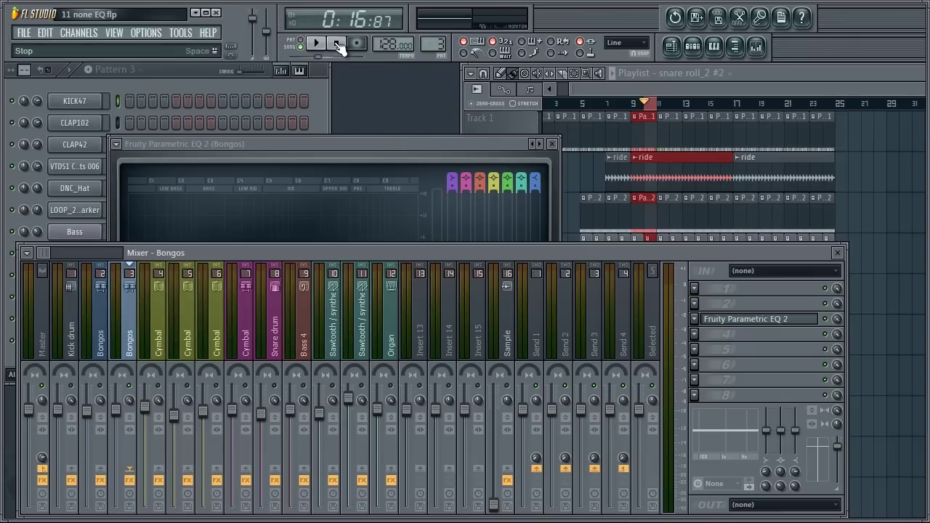
pyautogui.click(318, 45)
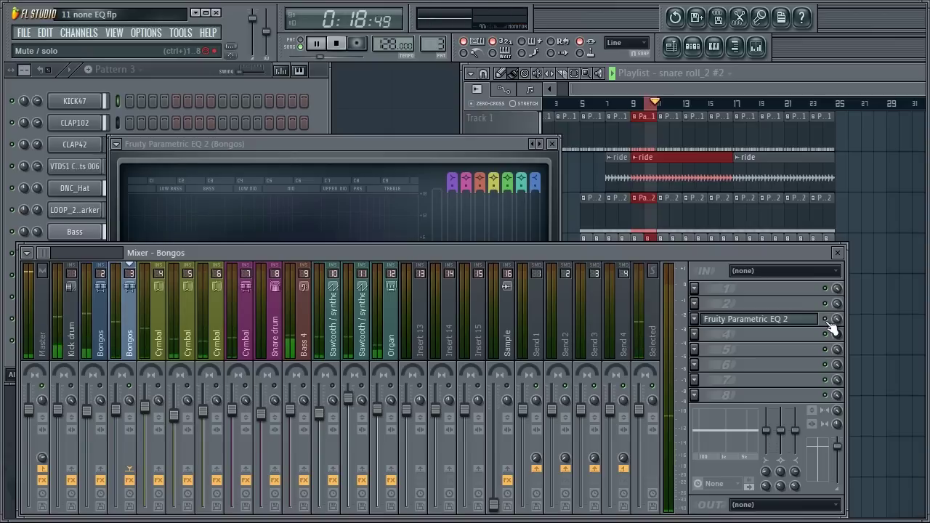
pyautogui.click(335, 43)
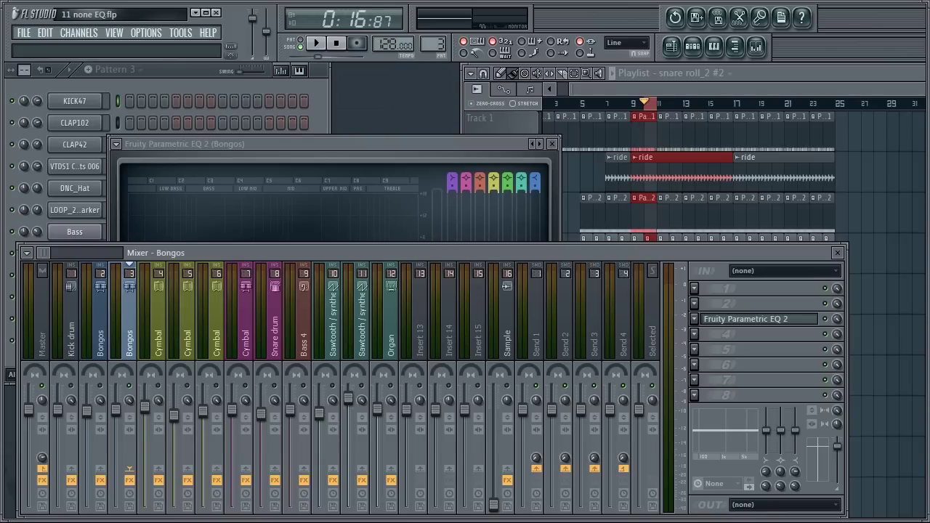
# Step: Add a band 6 cut just above 5 kHz on the second Bongos track's EQ and adjust its bandwidth during playback
pyautogui.click(316, 44)
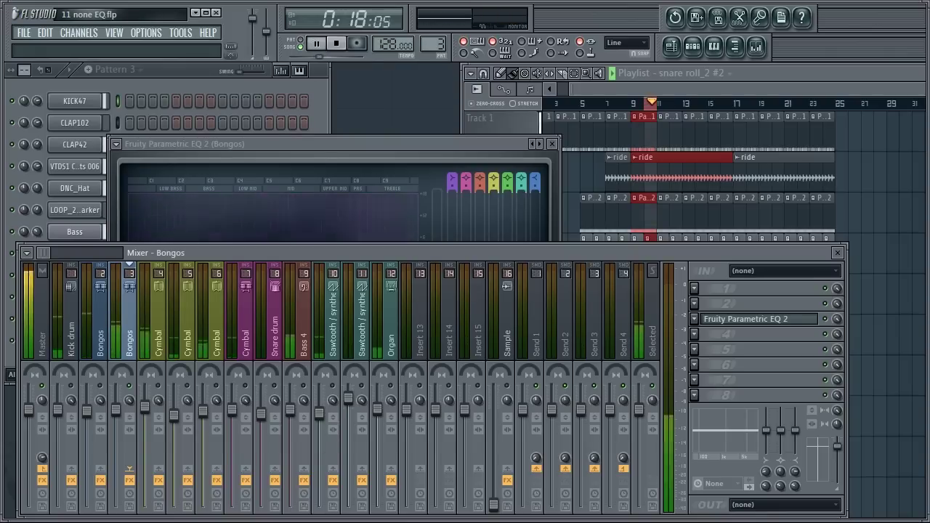
pyautogui.click(371, 143)
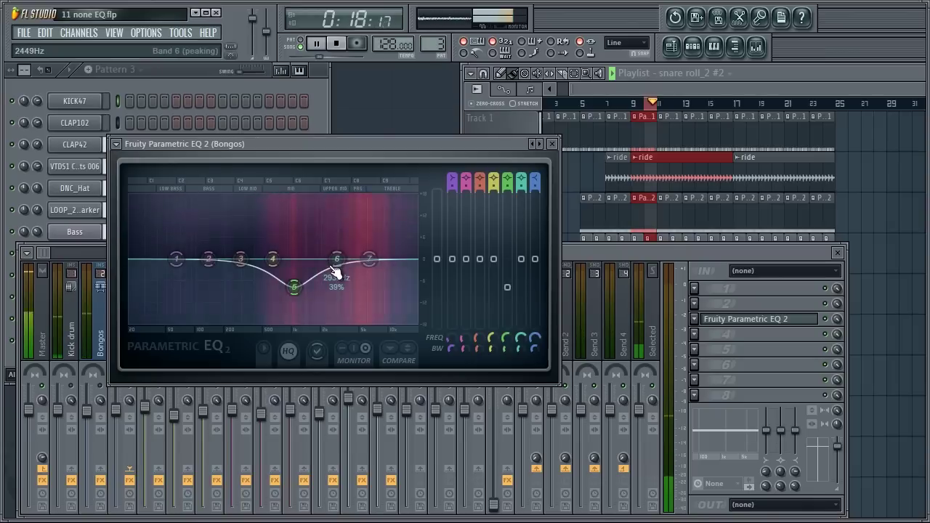
pyautogui.moveTo(361, 291); pyautogui.dragTo(374, 341)
pyautogui.scroll(-2, 371, 302)
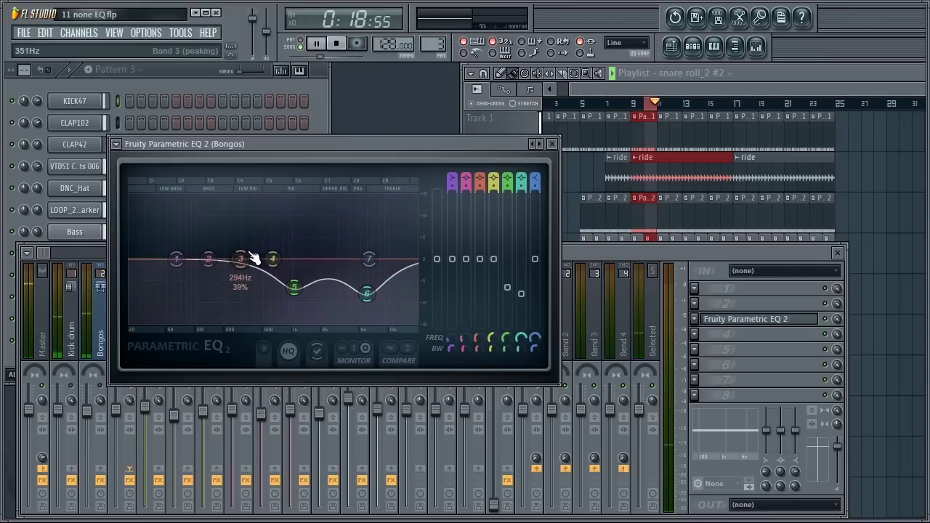
# Step: Move band 3 to about 10 kHz and band 4 to about 4 kHz, giving both slight cuts, with a changed band 3 bandwidth
pyautogui.moveTo(242, 260); pyautogui.dragTo(394, 266)
pyautogui.scroll(-10, 387, 278)
pyautogui.moveTo(274, 260); pyautogui.dragTo(354, 267)
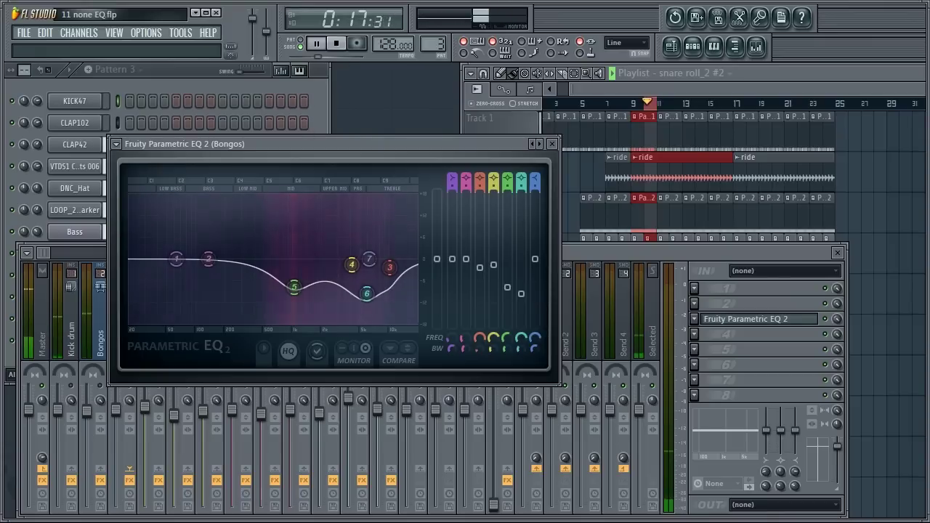
# Step: Compare loop playback with and without the second Bongos track's reshaped mid and high cuts
pyautogui.click(832, 322)
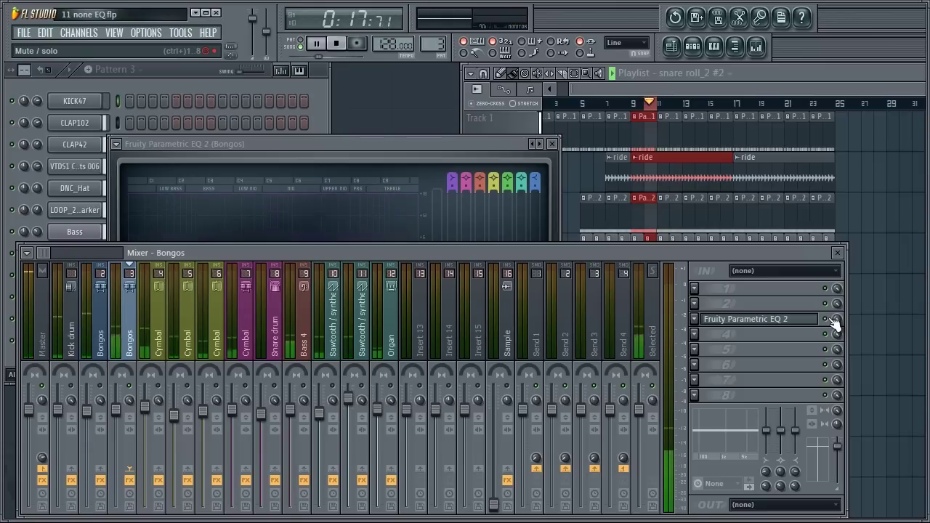
pyautogui.click(335, 44)
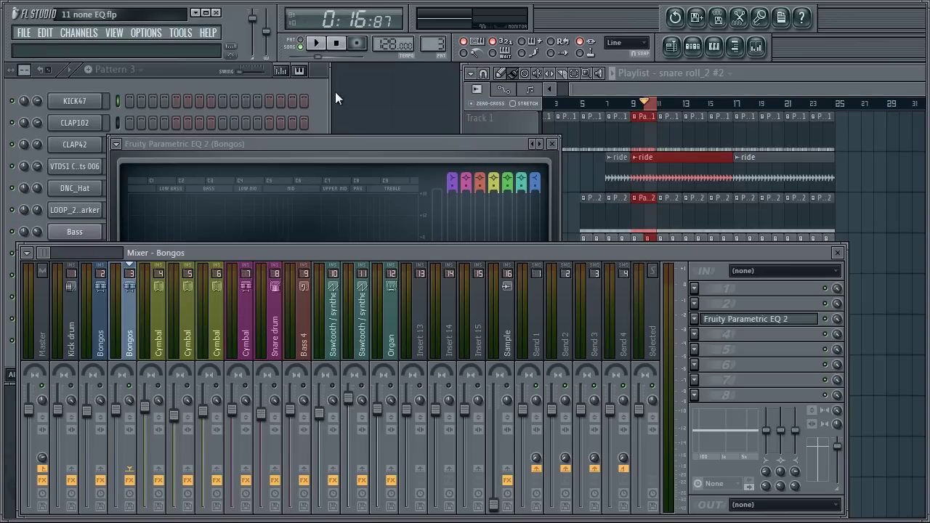
pyautogui.click(317, 43)
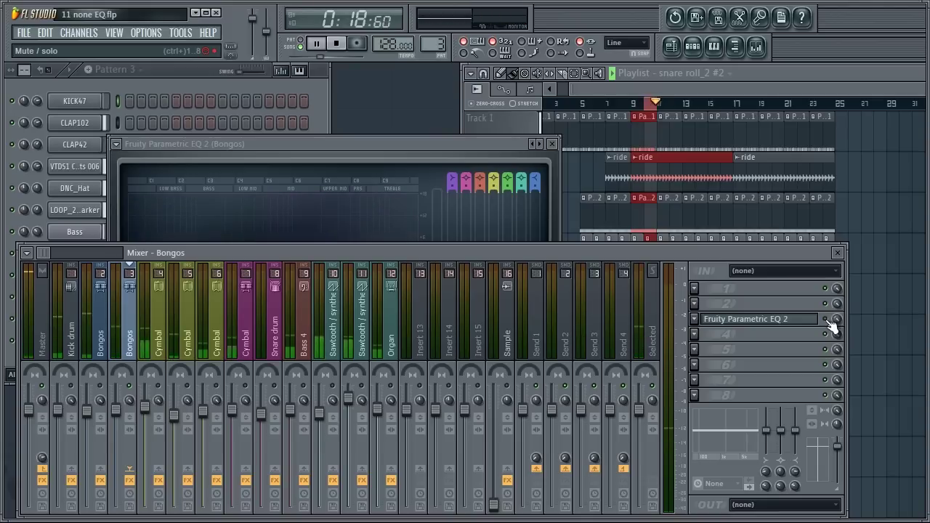
# Step: Boost the band 7 high shelf by 4.9 dB at 4575 Hz on the second Bongos track's EQ
pyautogui.click(429, 148)
pyautogui.moveTo(373, 256); pyautogui.dragTo(355, 241)
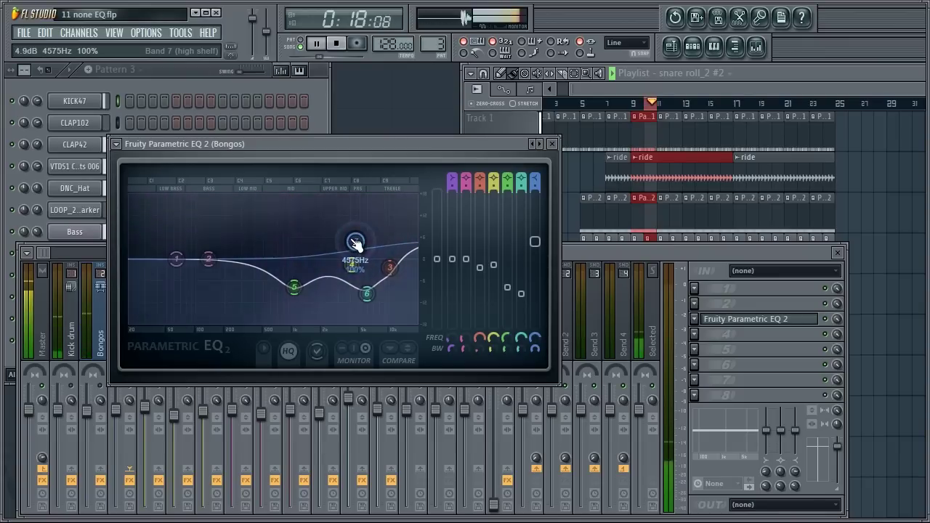
pyautogui.click(340, 45)
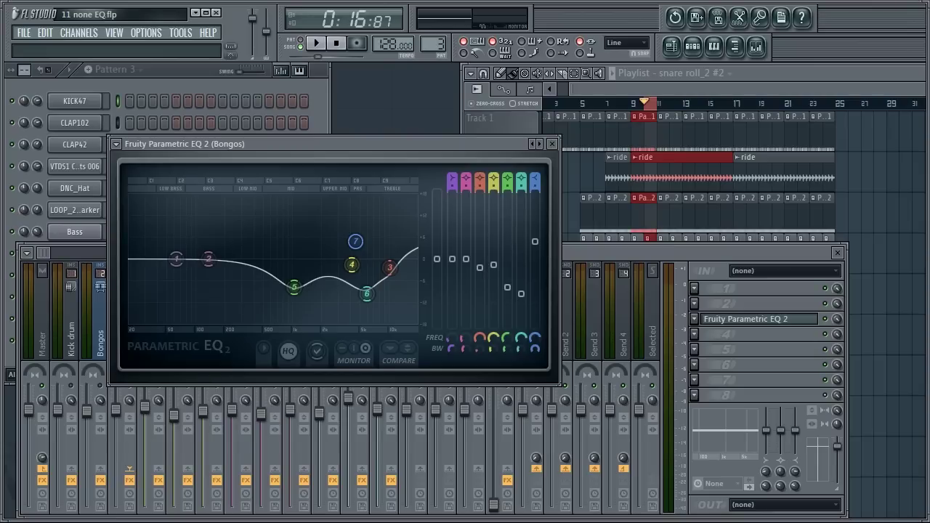
# Step: Play the loop and compare the second Bongos track's EQ, including the high-shelf boost, with bypass
pyautogui.click(319, 45)
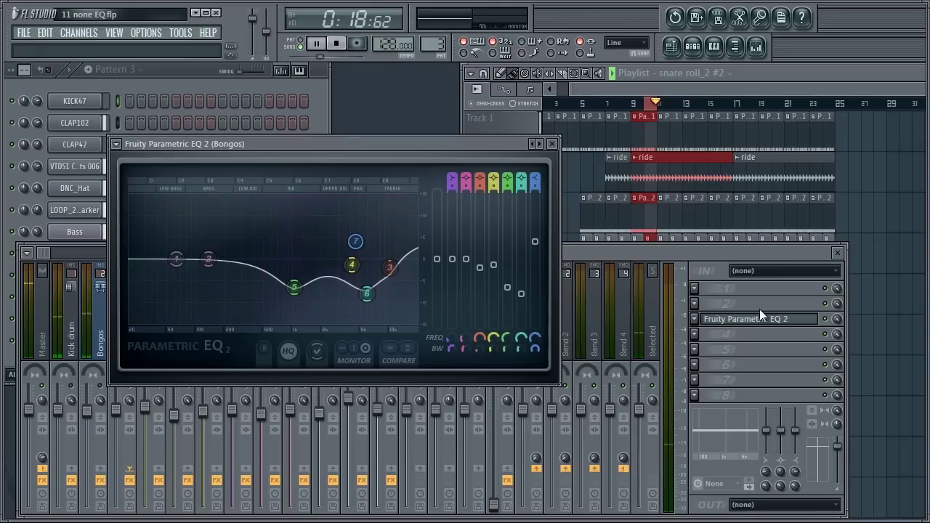
pyautogui.click(825, 320)
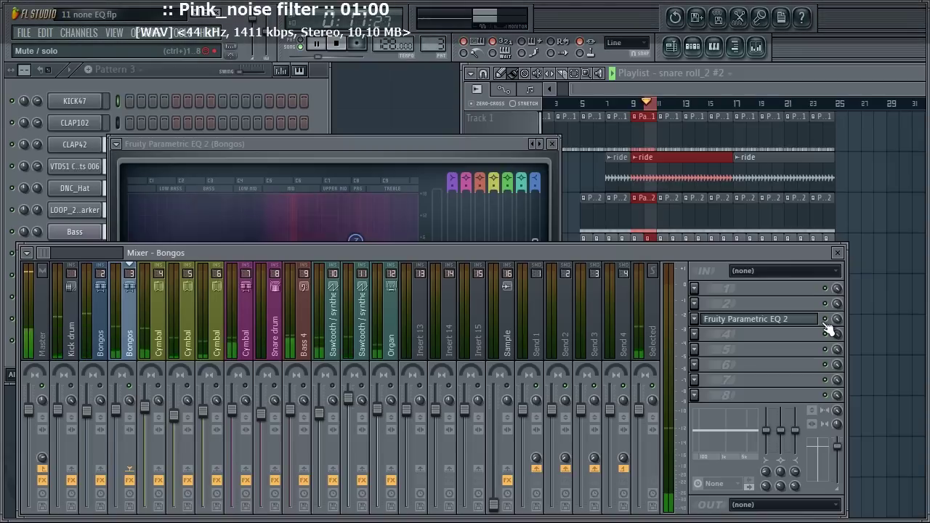
pyautogui.click(348, 144)
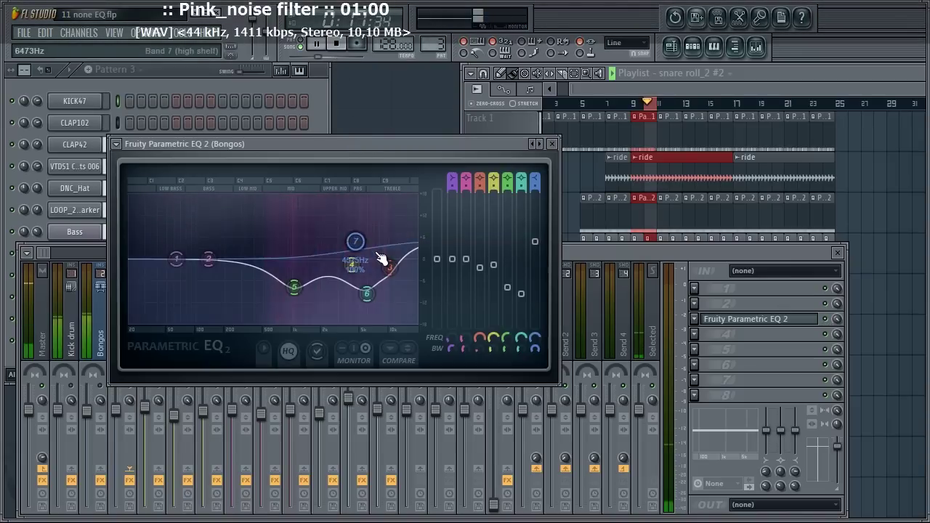
pyautogui.click(336, 43)
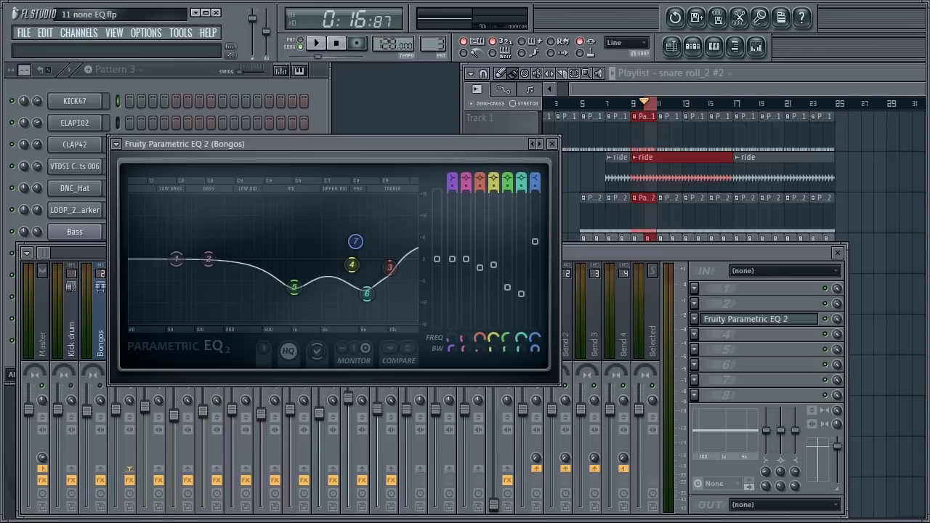
# Step: Boost band 2 at about 300 Hz on the second Bongos track's EQ and adjust its bandwidth during playback
pyautogui.click(321, 44)
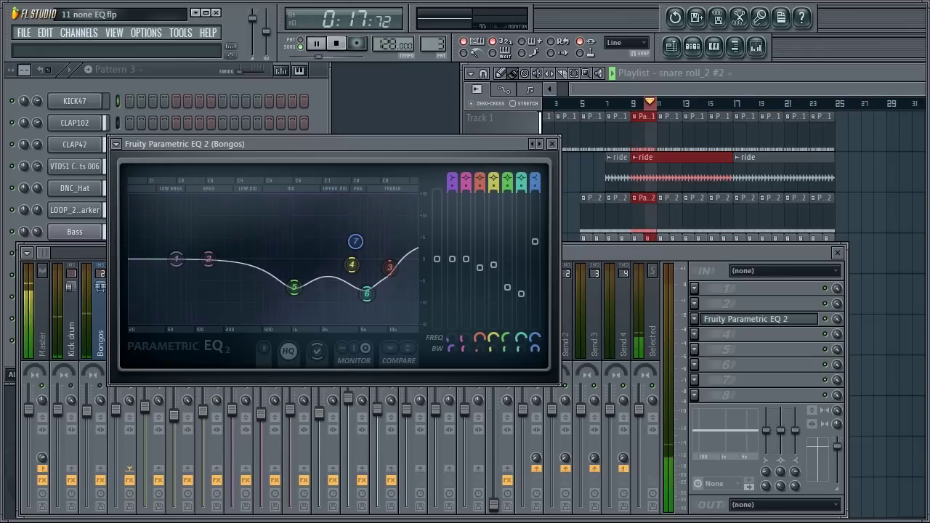
pyautogui.moveTo(209, 259); pyautogui.dragTo(242, 247)
pyautogui.scroll(3, 247, 233)
# Step: Change band 1 to a high-pass filter and set its cutoff to about 80 Hz
pyautogui.rightClick(176, 259)
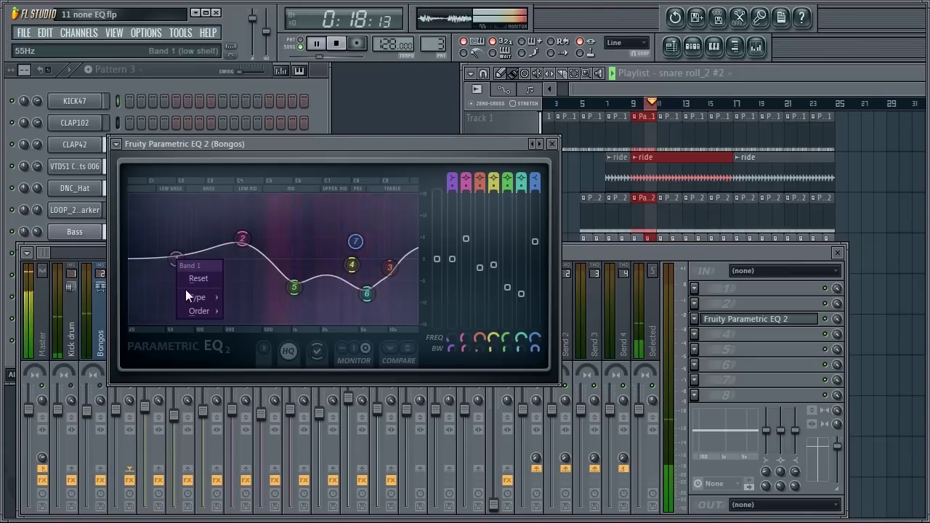
pyautogui.moveTo(198, 297)
pyautogui.click(247, 337)
pyautogui.moveTo(178, 260); pyautogui.dragTo(233, 263)
pyautogui.moveTo(233, 305); pyautogui.dragTo(233, 298)
pyautogui.moveTo(239, 260); pyautogui.dragTo(234, 241)
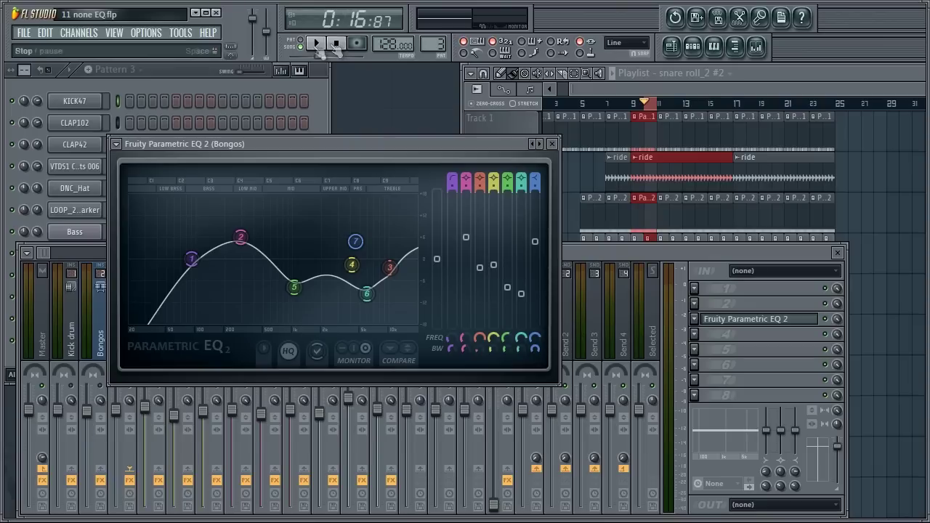
# Step: Try a maximum band 2 boost on the second Bongos track's EQ, then settle on a smaller peak at 201 Hz
pyautogui.moveTo(241, 237); pyautogui.dragTo(242, 153)
pyautogui.press('space')
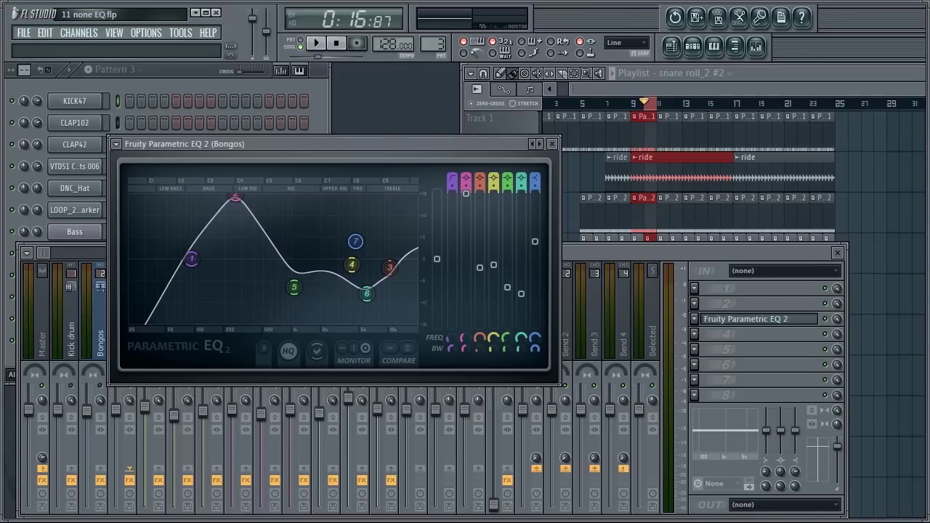
pyautogui.press('space')
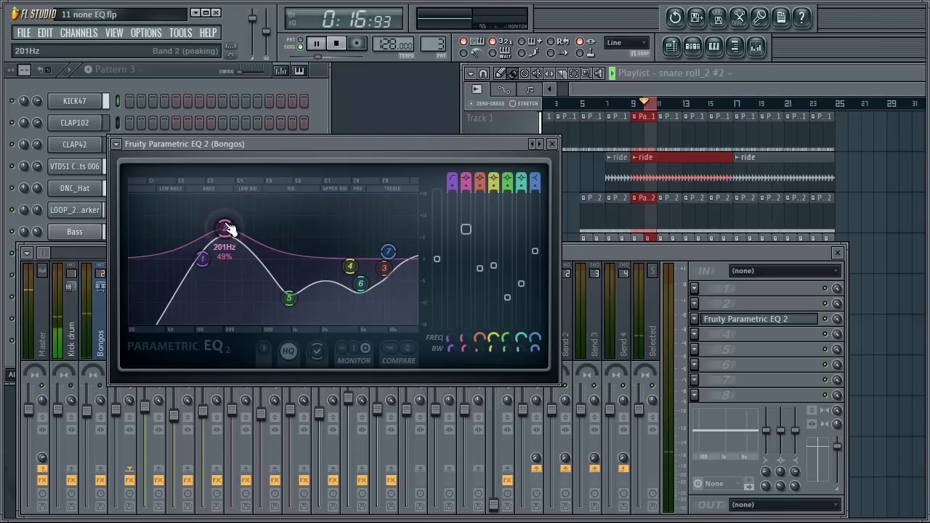
pyautogui.press('space')
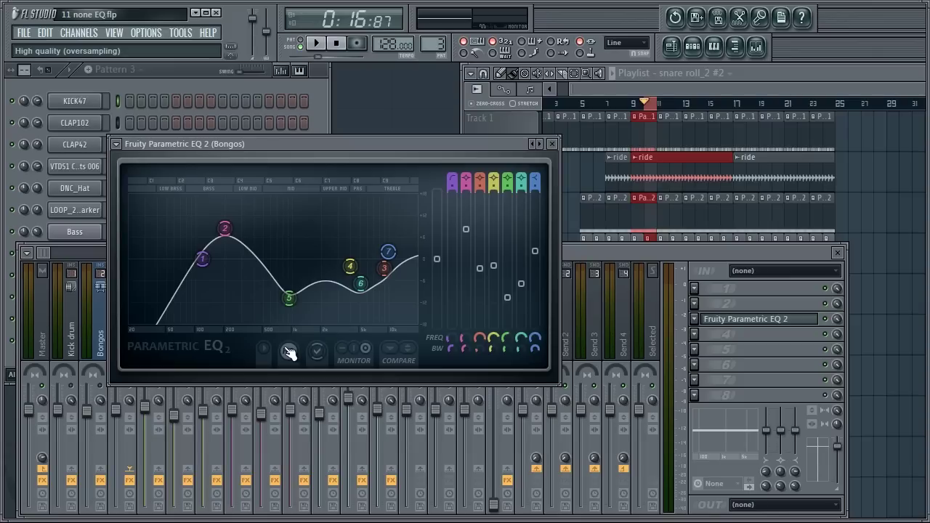
# Step: Check the pink noise in AIMP3, minimize the player, and compare the loop with and without the second Bongos track's full EQ curve
pyautogui.press('space')
pyautogui.click(244, 522)
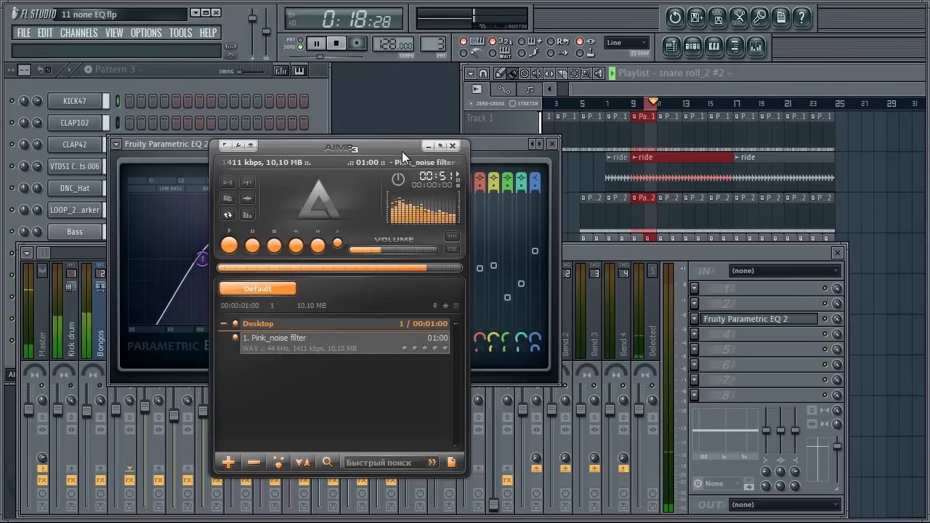
pyautogui.click(429, 146)
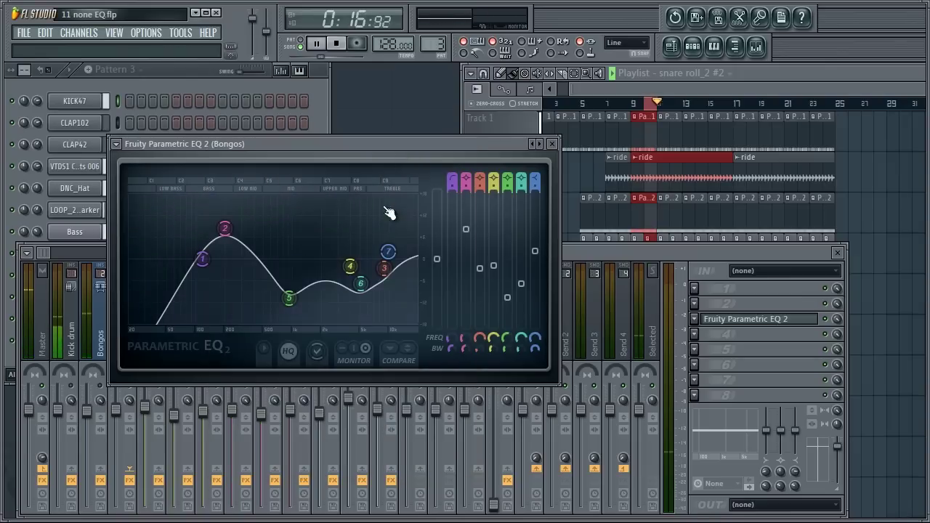
pyautogui.click(828, 321)
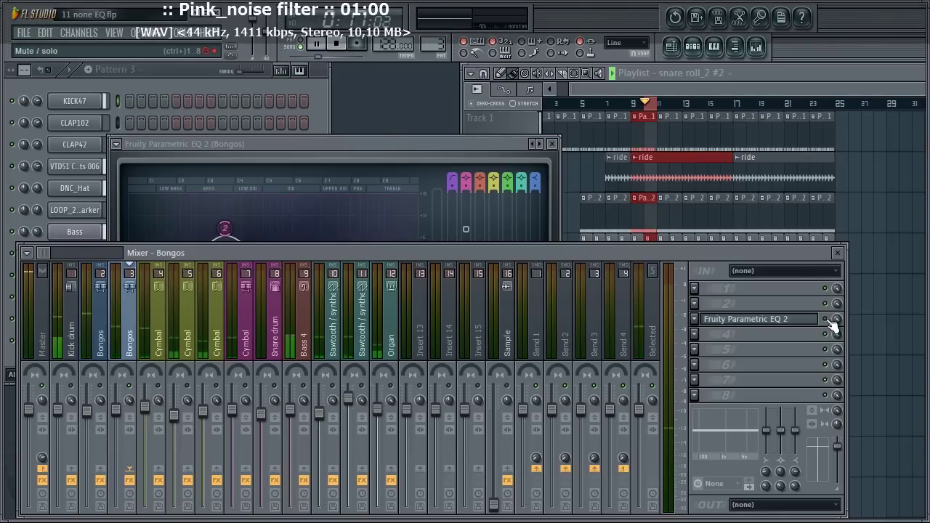
pyautogui.click(337, 44)
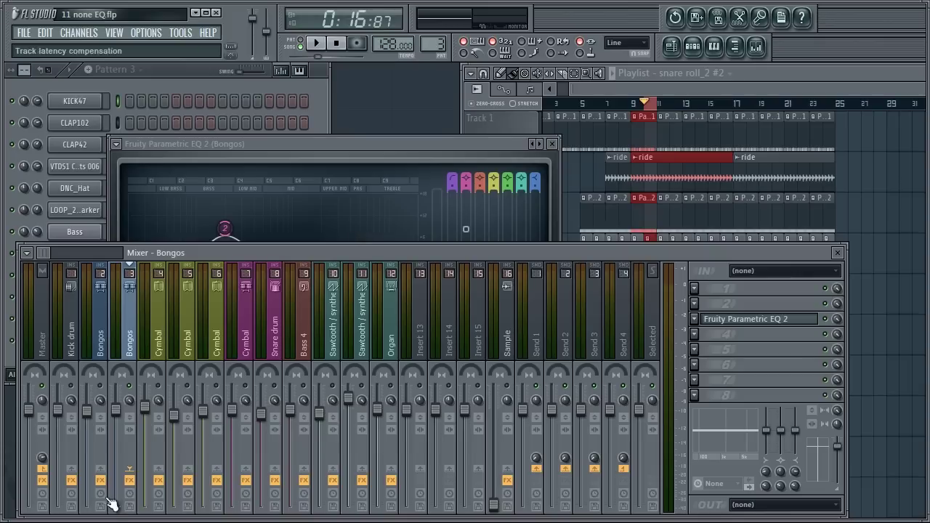
# Step: Disable the effect slots on both Bongos tracks and play the loop
pyautogui.click(129, 481)
pyautogui.click(100, 480)
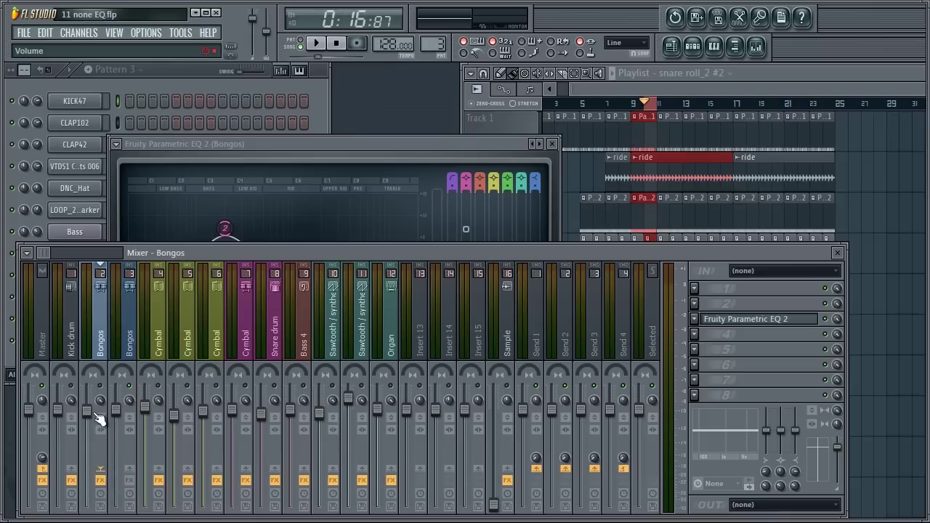
pyautogui.click(100, 481)
pyautogui.click(130, 481)
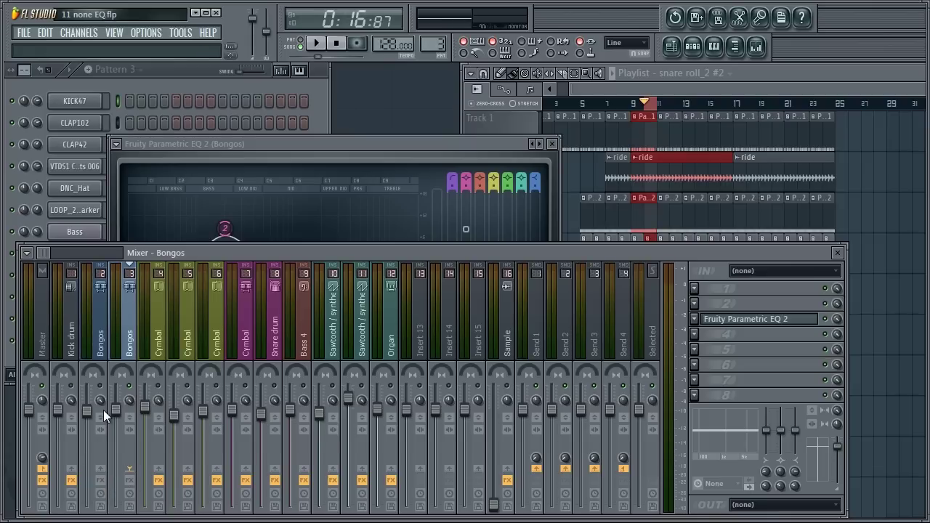
pyautogui.click(317, 43)
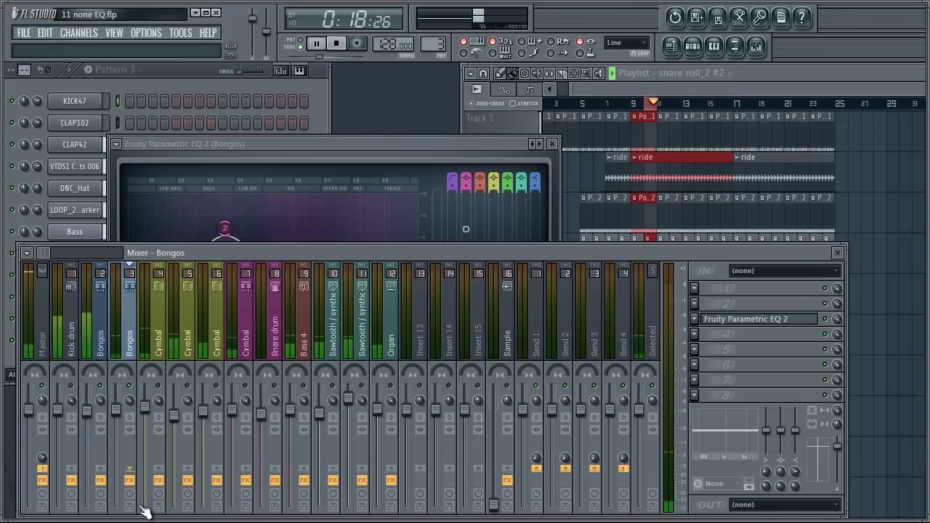
# Step: Toggle the effects on both Bongos tracks during playback to compare the processed and unprocessed sound
pyautogui.click(129, 480)
pyautogui.click(100, 480)
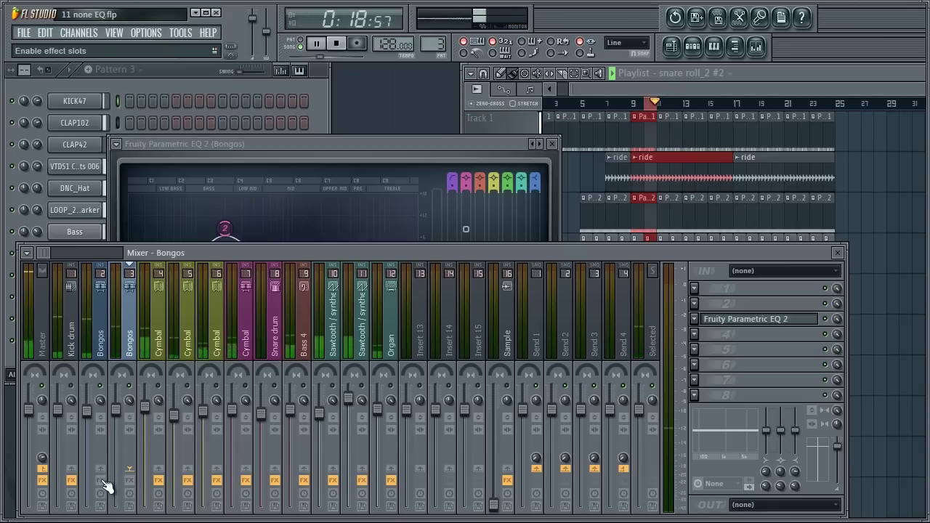
pyautogui.click(102, 481)
pyautogui.click(130, 481)
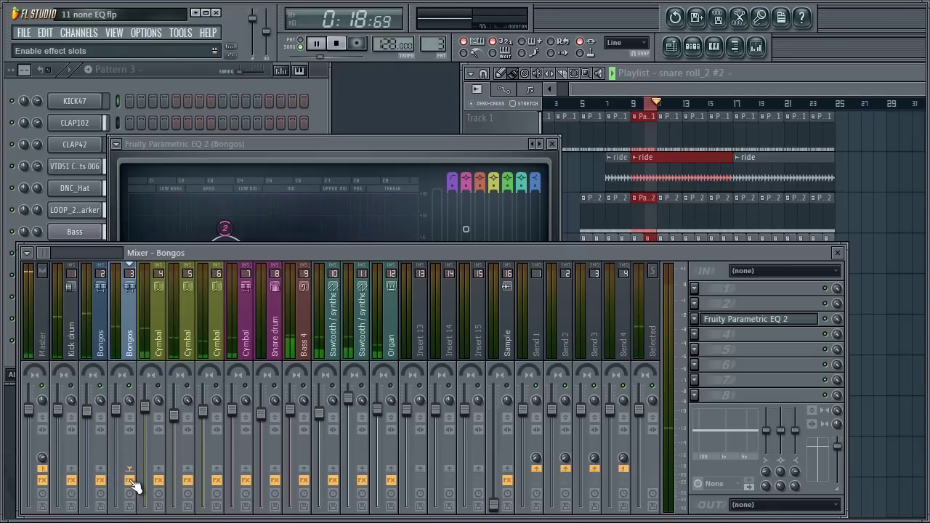
pyautogui.click(130, 482)
pyautogui.click(101, 482)
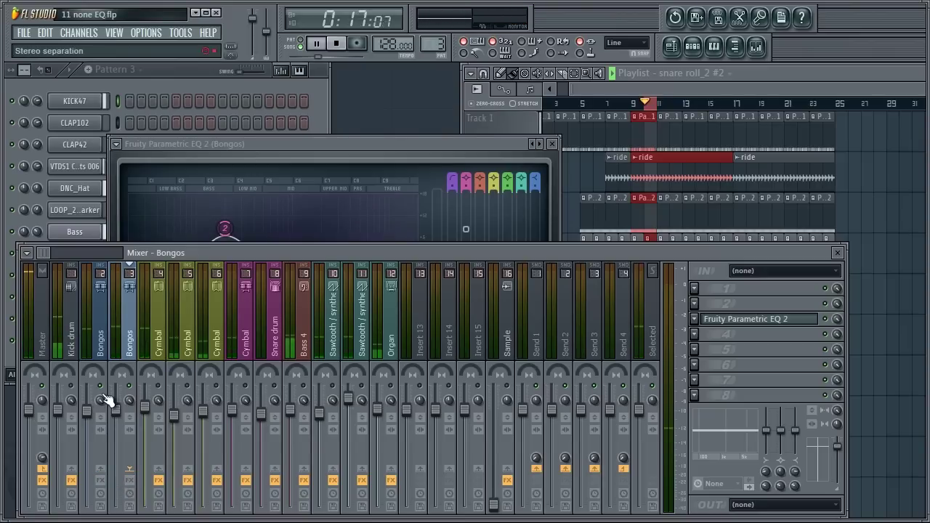
pyautogui.click(130, 481)
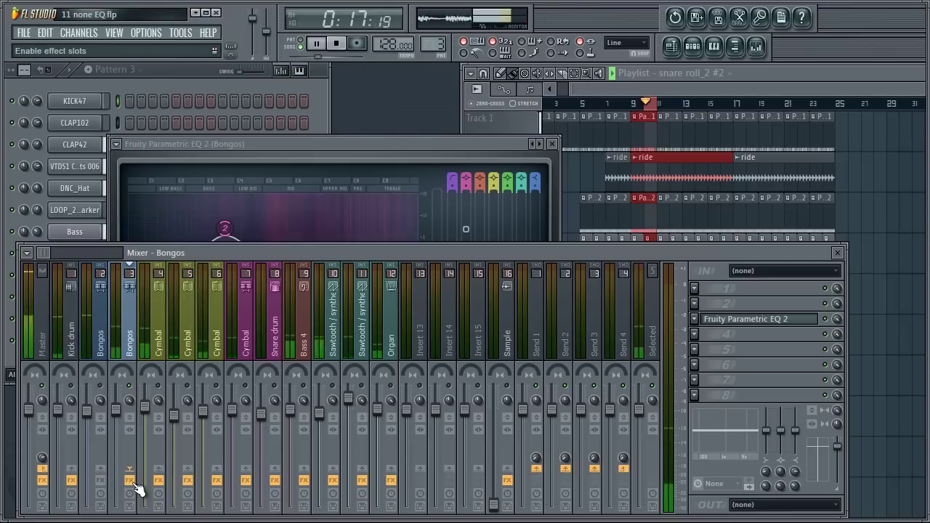
pyautogui.click(131, 481)
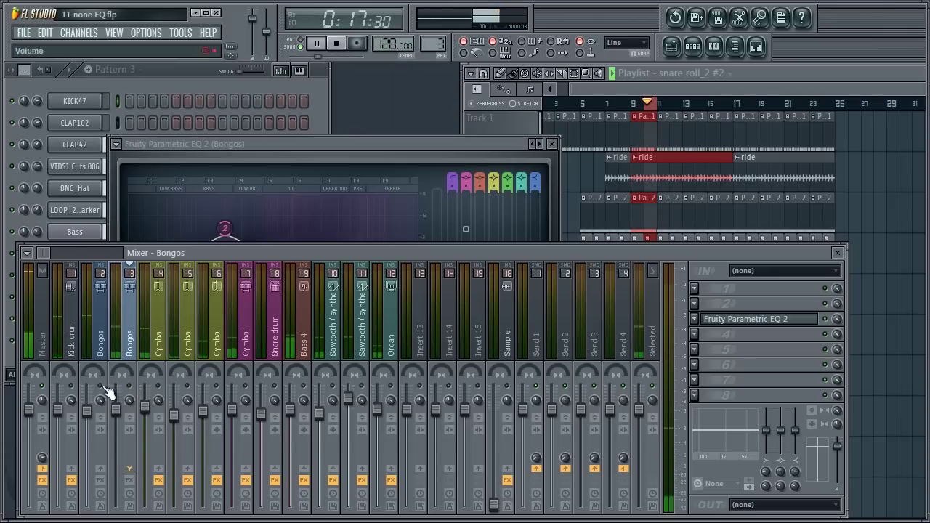
pyautogui.click(102, 481)
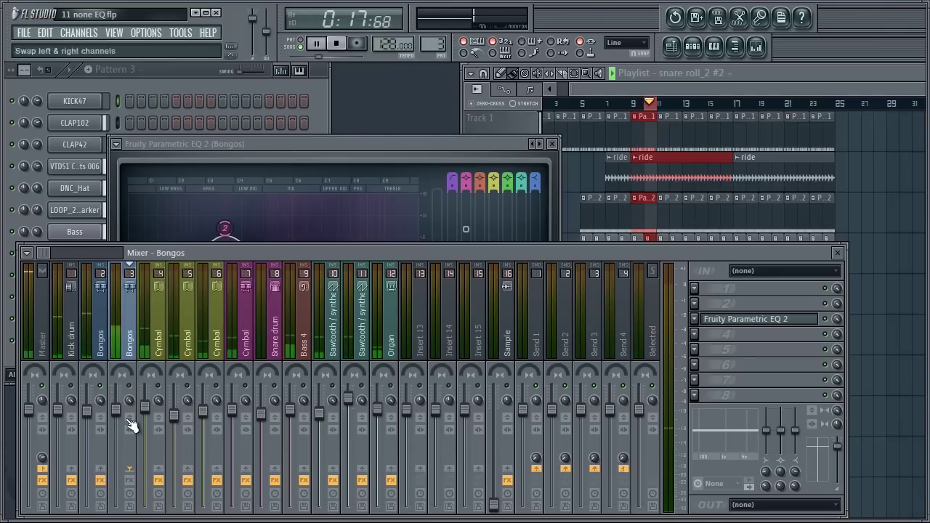
# Step: Switch each Bongos track's effects on and off once more while the loop plays, and stop playback
pyautogui.click(103, 481)
pyautogui.click(102, 481)
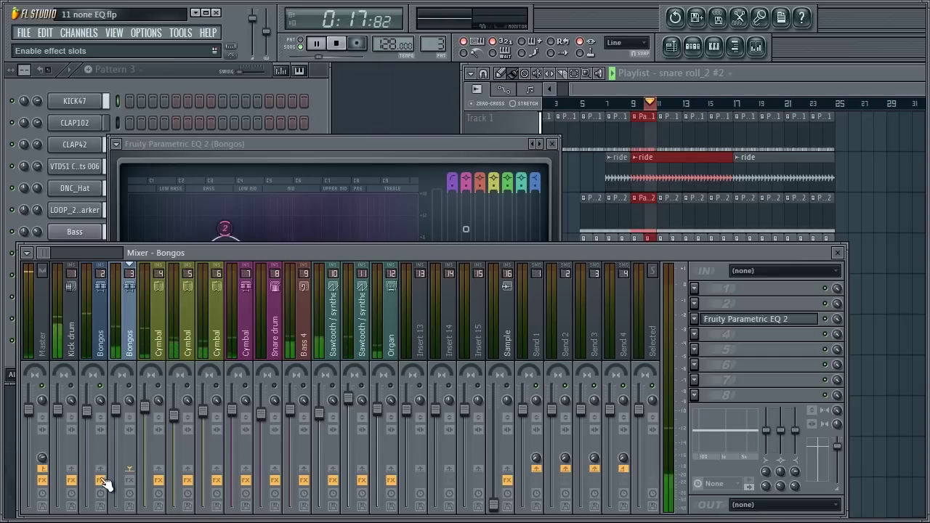
pyautogui.click(129, 481)
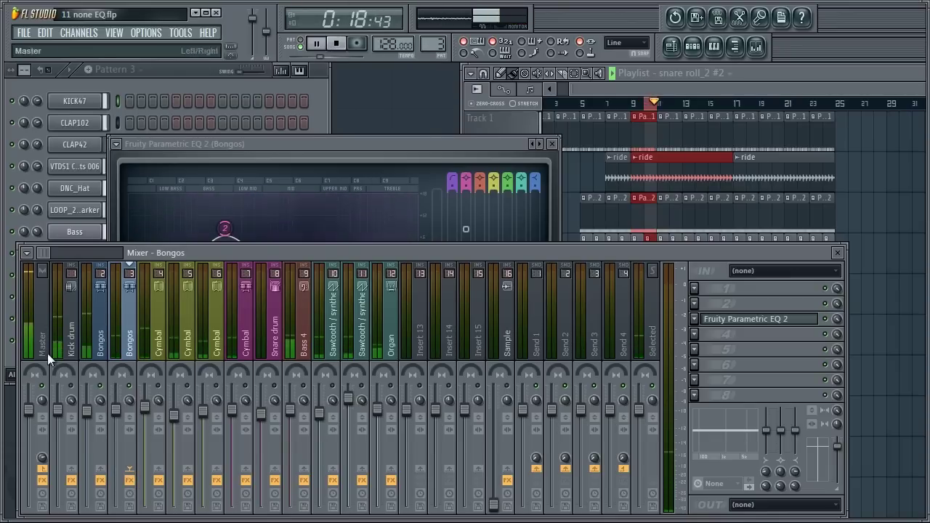
pyautogui.click(338, 45)
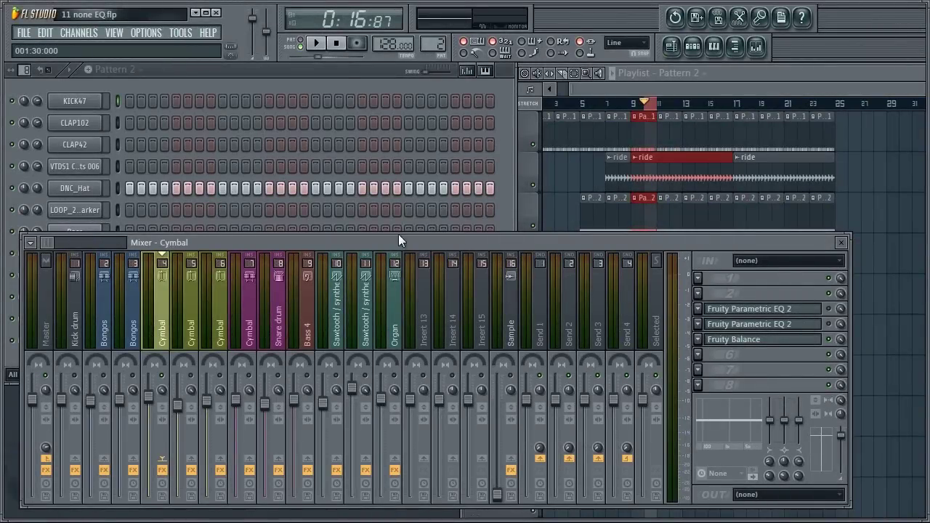
# Step: Play the loop and move the first Cymbal track's EQ window and the mixer apart so the EQ graph is visible
pyautogui.click(318, 44)
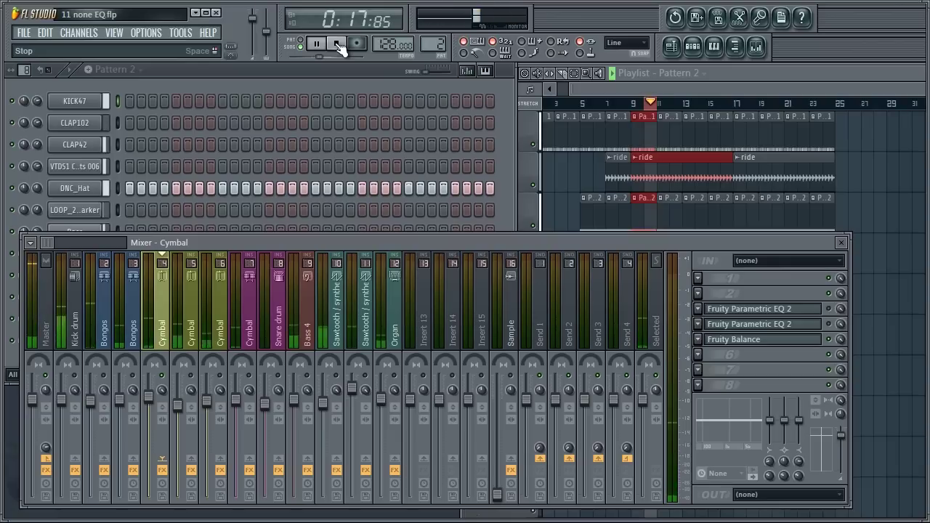
pyautogui.click(339, 44)
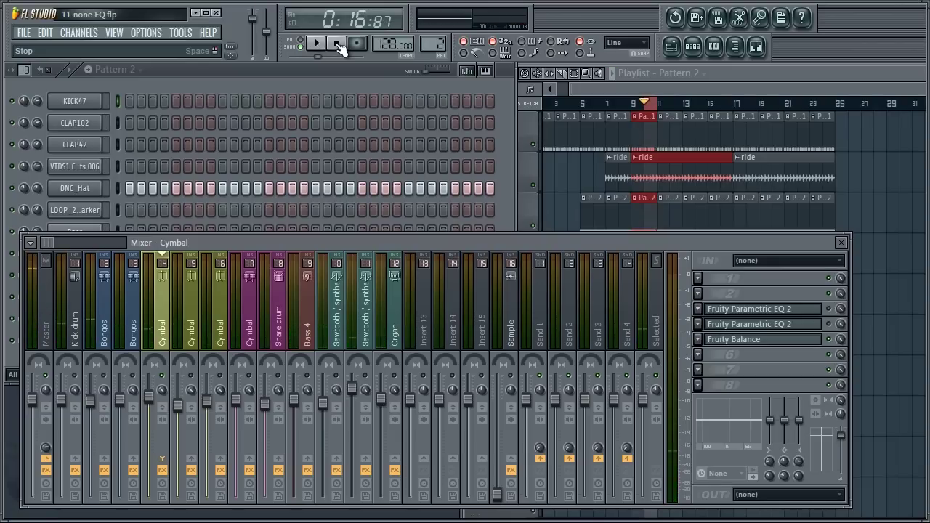
pyautogui.click(317, 44)
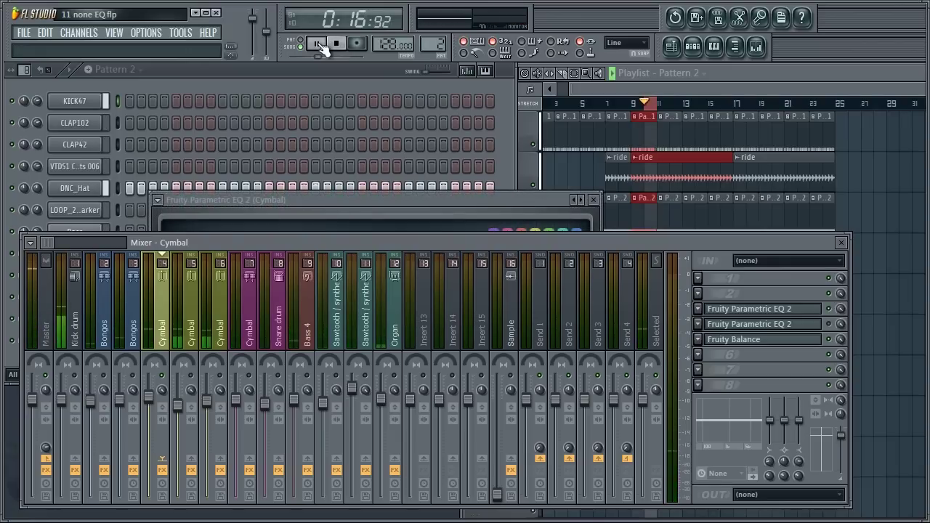
pyautogui.moveTo(298, 183); pyautogui.dragTo(236, 69)
pyautogui.moveTo(562, 240); pyautogui.dragTo(555, 263)
pyautogui.click(338, 44)
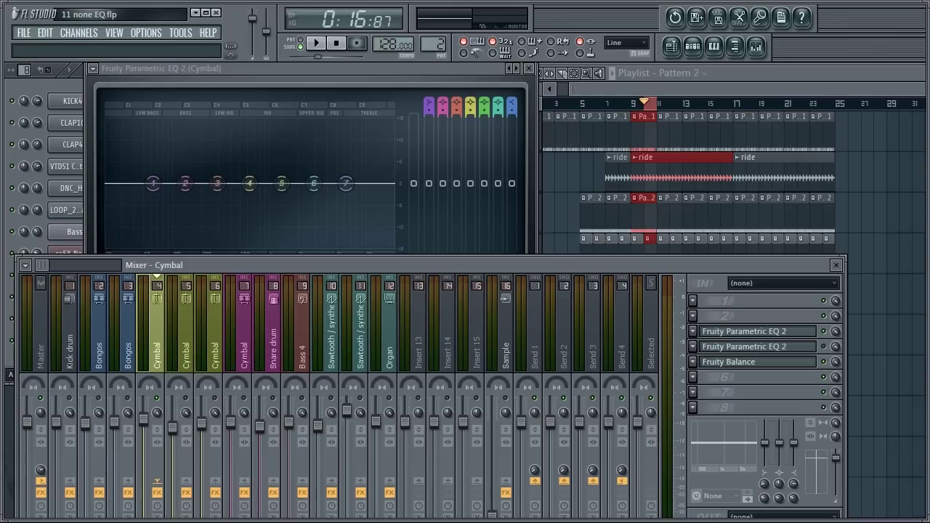
pyautogui.press('space')
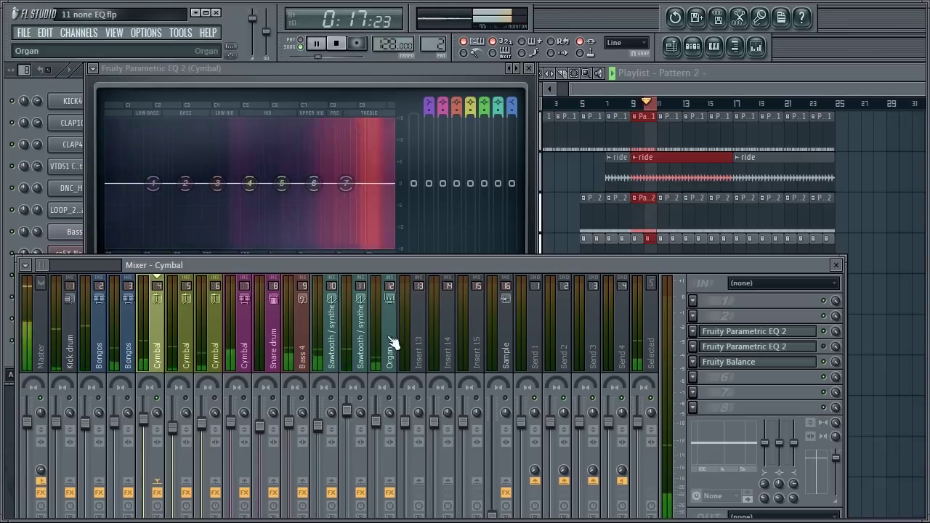
# Step: In the Cymbal EQ, cut band 6 deeply at about 11315 Hz and lower band 2 by about 2.5 dB at 11079 Hz
pyautogui.click(390, 86)
pyautogui.moveTo(313, 183); pyautogui.dragTo(374, 232)
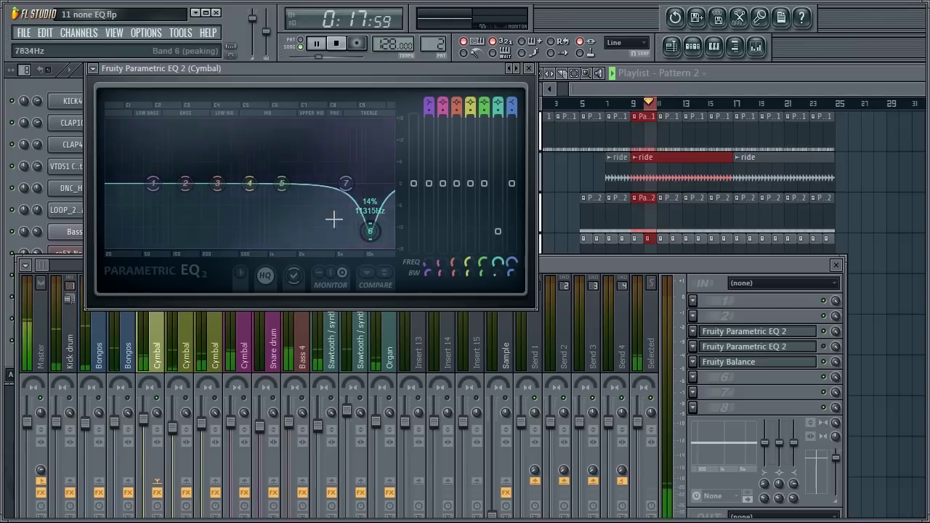
pyautogui.moveTo(187, 196); pyautogui.dragTo(423, 211)
pyautogui.moveTo(369, 193); pyautogui.dragTo(369, 198)
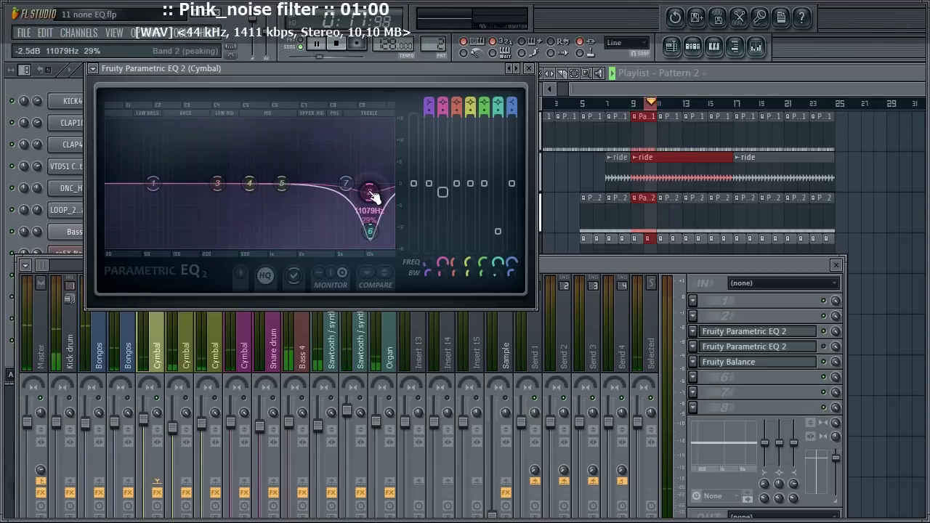
# Step: Place band 5 at about -2.0 dB and 6175 Hz, band 4 at about -2.4 dB and 15065 Hz, and ease the band 6 cut
pyautogui.moveTo(295, 200); pyautogui.dragTo(349, 199)
pyautogui.moveTo(256, 184); pyautogui.dragTo(383, 193)
pyautogui.moveTo(372, 233); pyautogui.dragTo(381, 217)
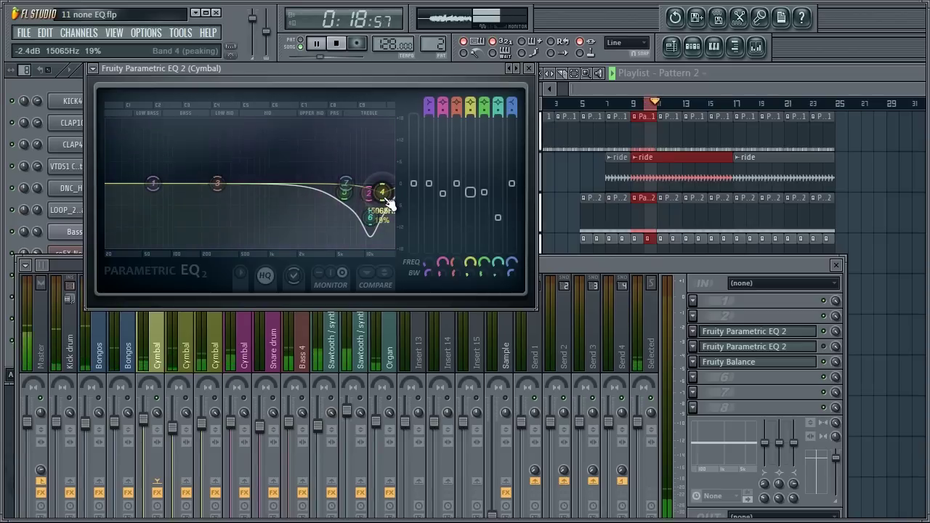
# Step: Try a slight band 3 cut in the Cymbal EQ's low mids, and reset that band
pyautogui.moveTo(228, 192)
pyautogui.mouseDown()
pyautogui.moveTo(239, 203)
pyautogui.moveTo(231, 205)
pyautogui.mouseUp()
pyautogui.rightClick(231, 206)
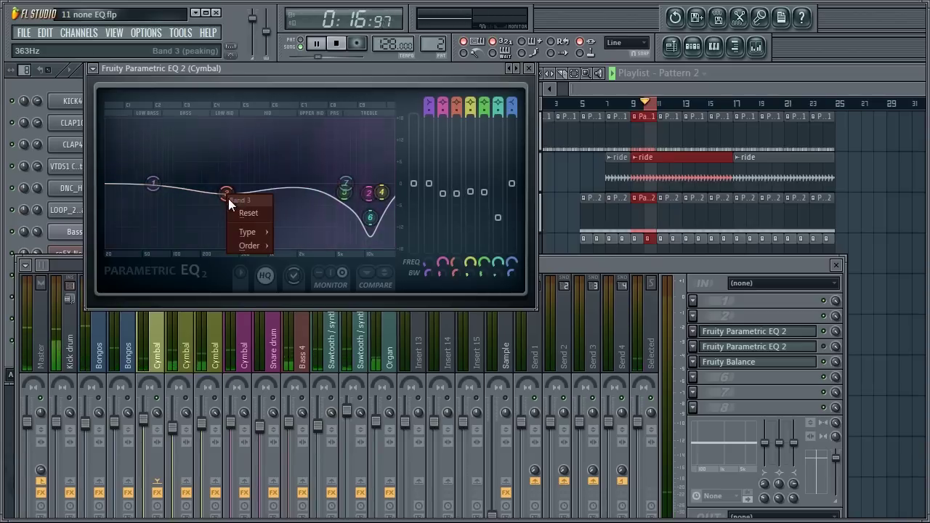
pyautogui.click(236, 218)
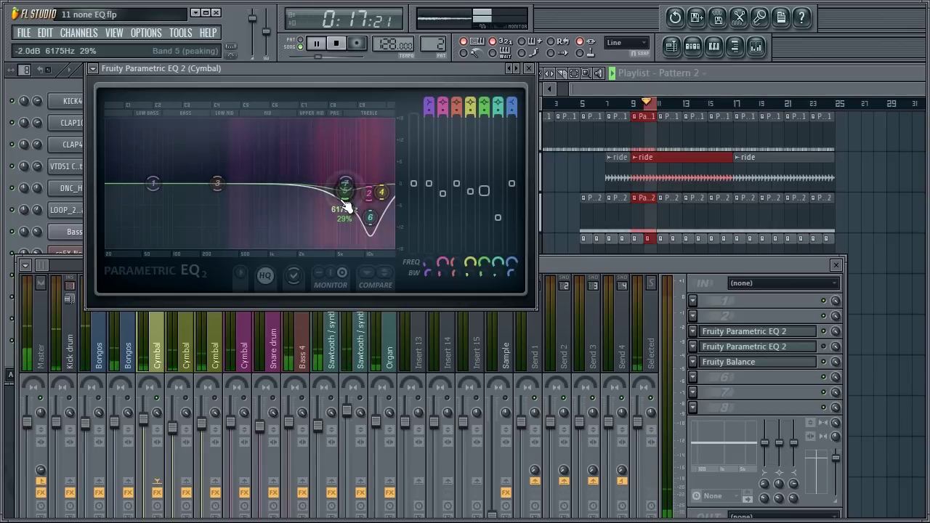
# Step: Toggle the Cymbal track's first Fruity Parametric EQ 2 slot during playback to compare the sound, and stop the loop
pyautogui.click(832, 339)
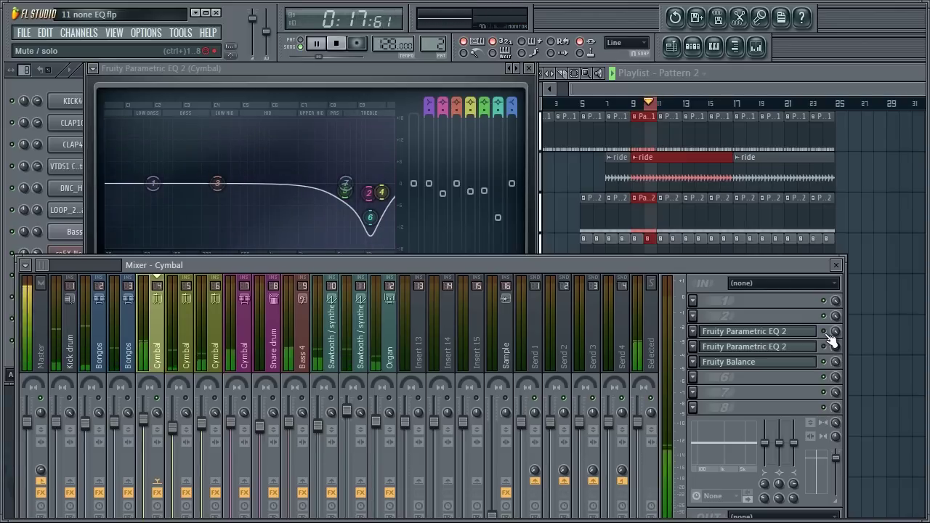
pyautogui.click(336, 43)
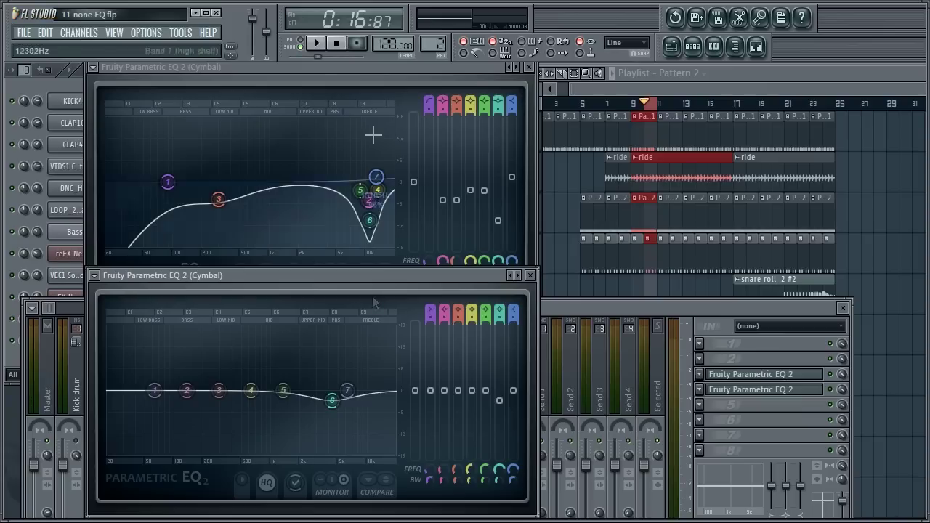
# Step: Play the loop, close the second Cymbal EQ window and raise the mixer to expose the tracks' effect switches
pyautogui.click(324, 46)
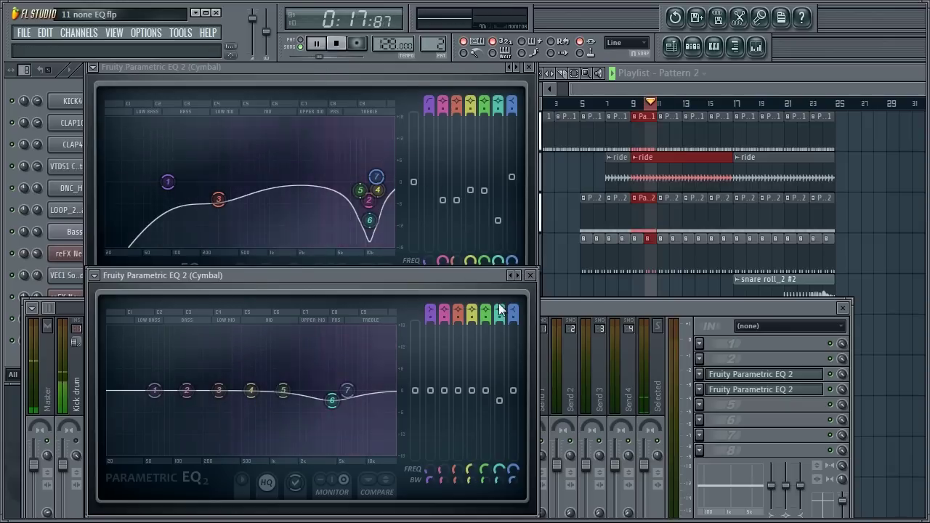
pyautogui.click(530, 277)
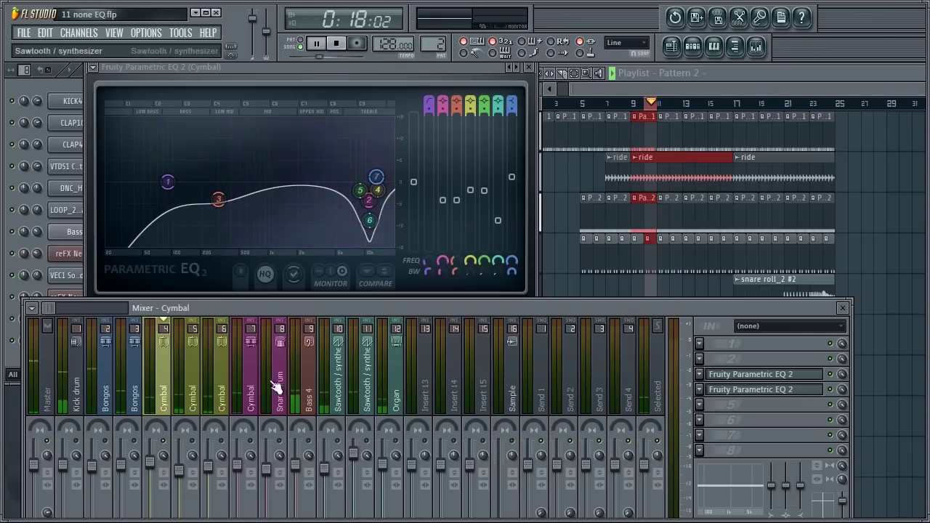
pyautogui.moveTo(209, 308); pyautogui.dragTo(210, 210)
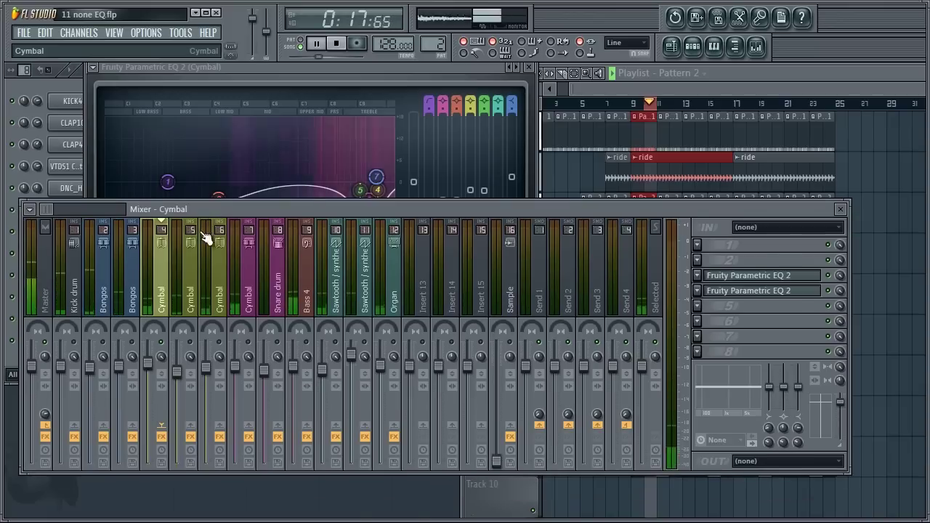
# Step: Toggle the first Cymbal track's effects repeatedly during playback to compare the processed and unprocessed loop
pyautogui.click(162, 436)
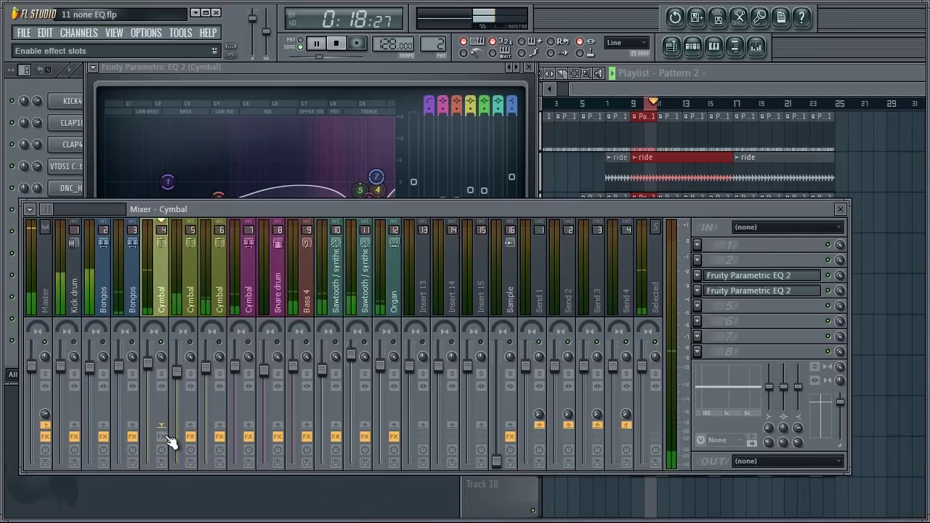
pyautogui.click(163, 436)
pyautogui.click(163, 436)
pyautogui.click(163, 437)
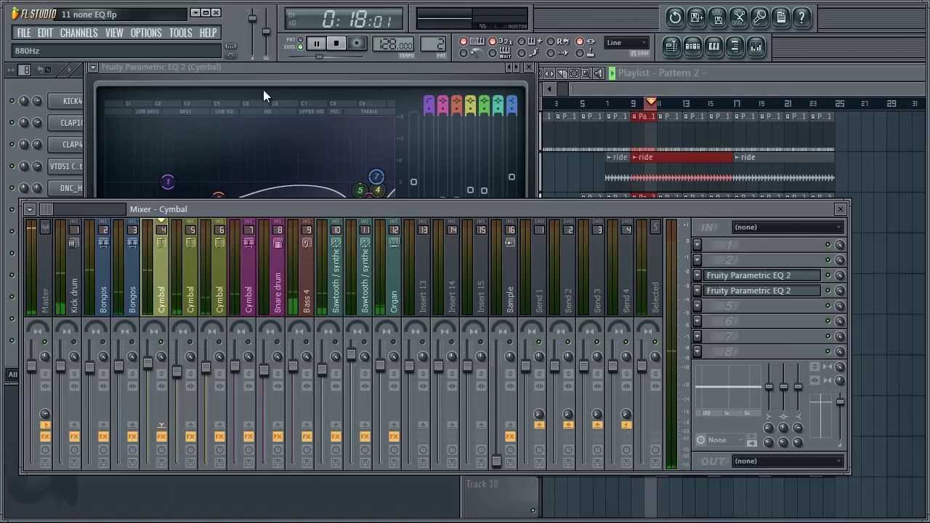
pyautogui.click(341, 45)
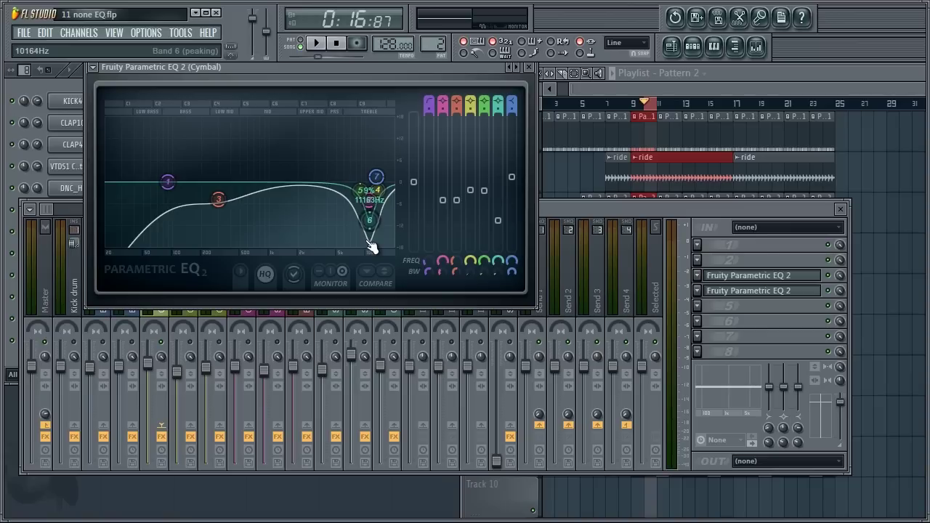
pyautogui.press('space')
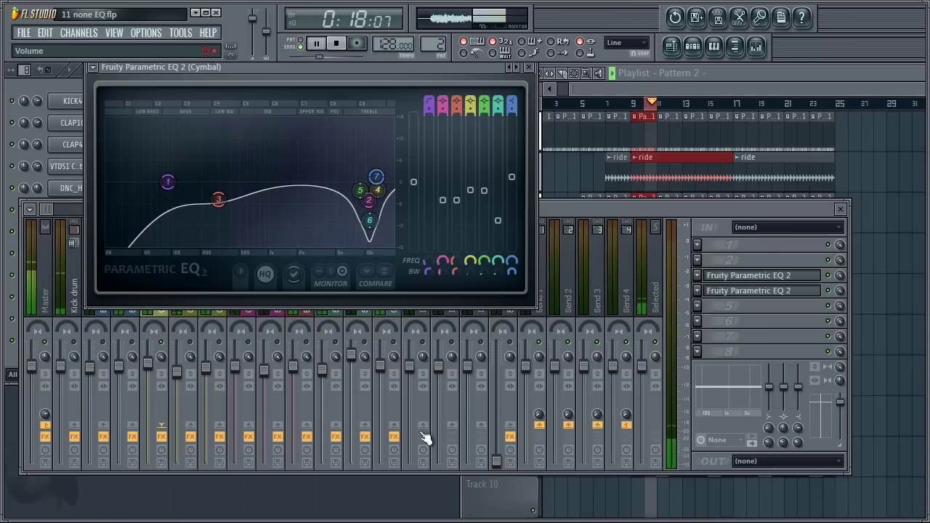
pyautogui.click(165, 436)
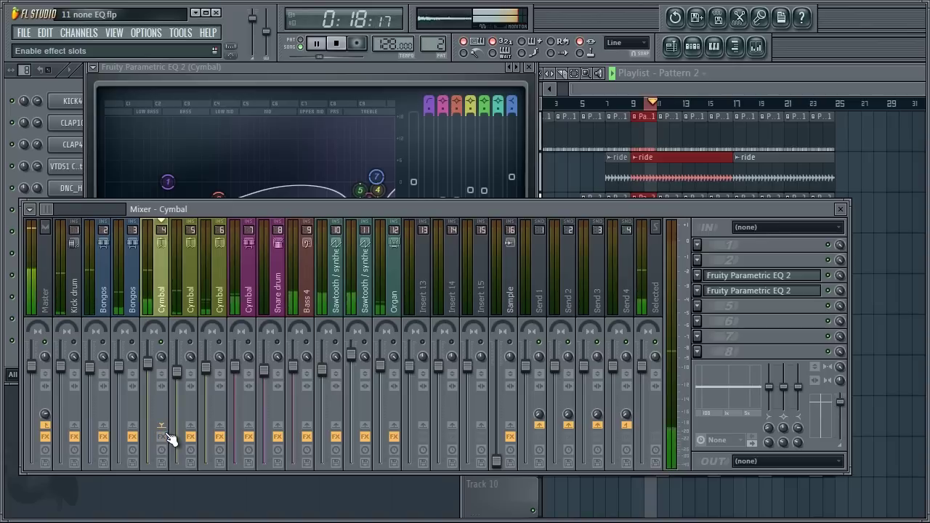
pyautogui.click(163, 437)
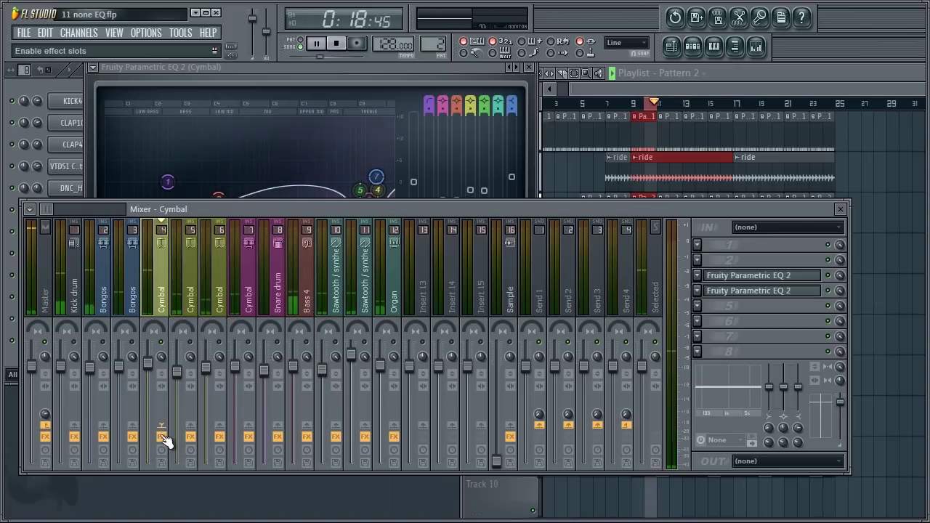
# Step: Raise the Cymbal EQ's band 7 high shelf slightly and shift it down in frequency to sit above band 6
pyautogui.click(377, 177)
pyautogui.moveTo(378, 179)
pyautogui.mouseDown()
pyautogui.moveTo(377, 119)
pyautogui.moveTo(359, 115)
pyautogui.moveTo(357, 95)
pyautogui.moveTo(370, 169)
pyautogui.mouseUp()
pyautogui.press('space')
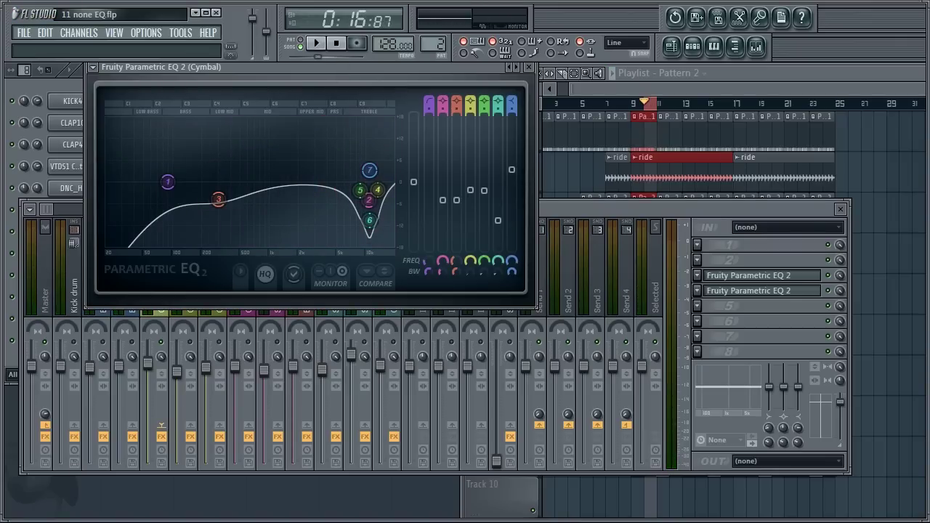
# Step: Replay the loop with the Cymbal track's effects on and off to judge the adjusted high shelf, and stop playback
pyautogui.press('space')
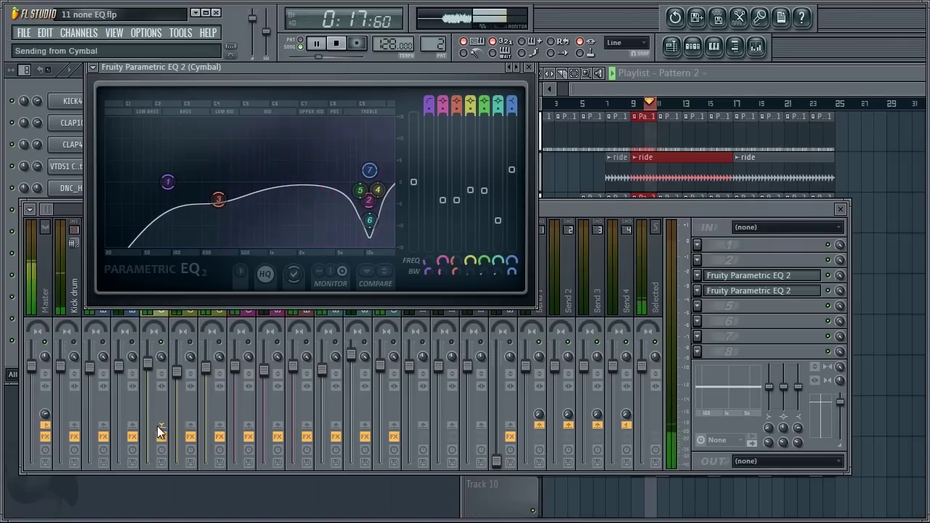
pyautogui.click(166, 438)
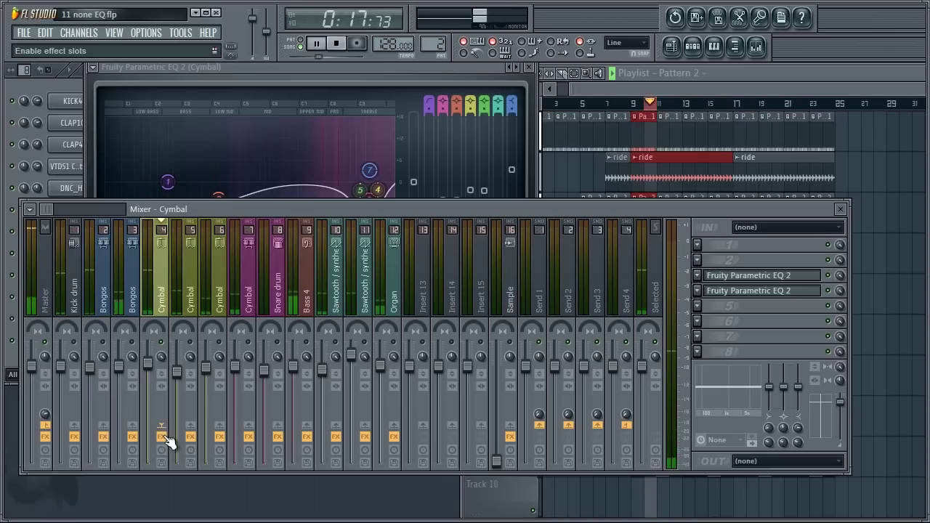
pyautogui.click(338, 46)
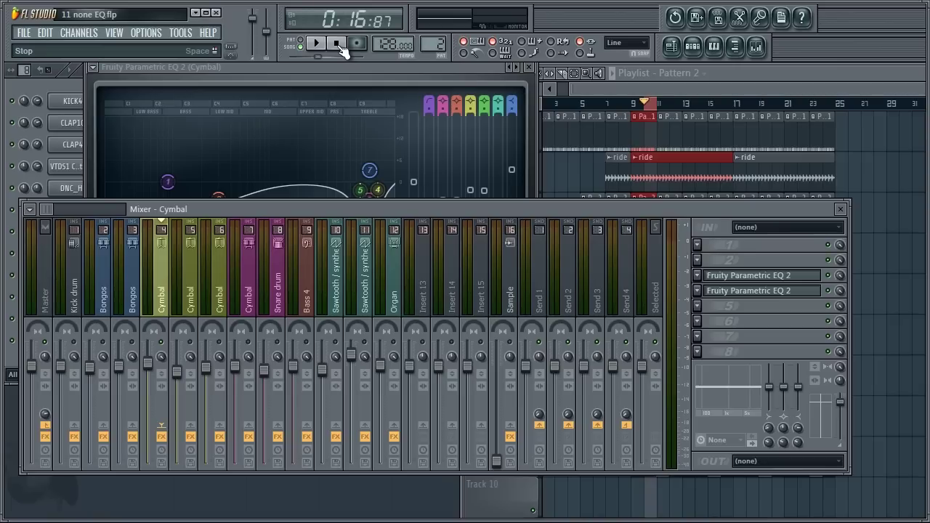
pyautogui.click(316, 44)
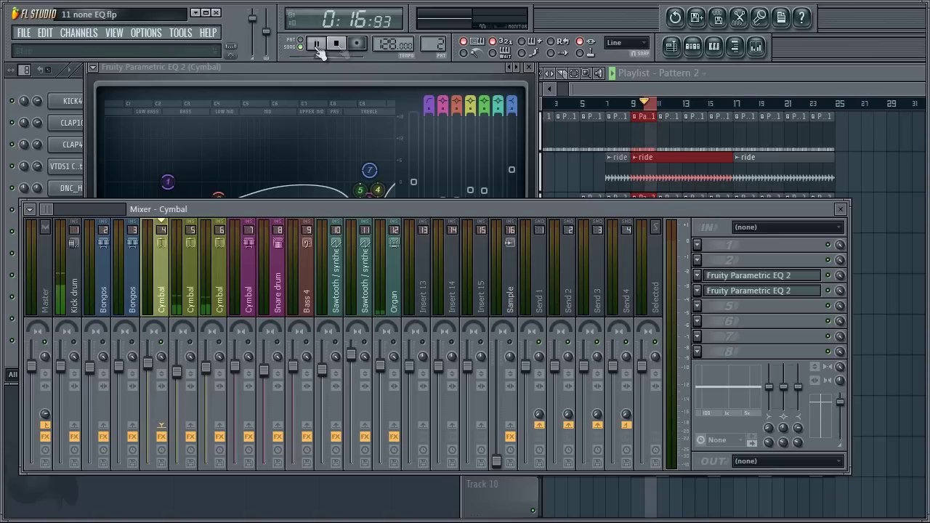
pyautogui.click(162, 437)
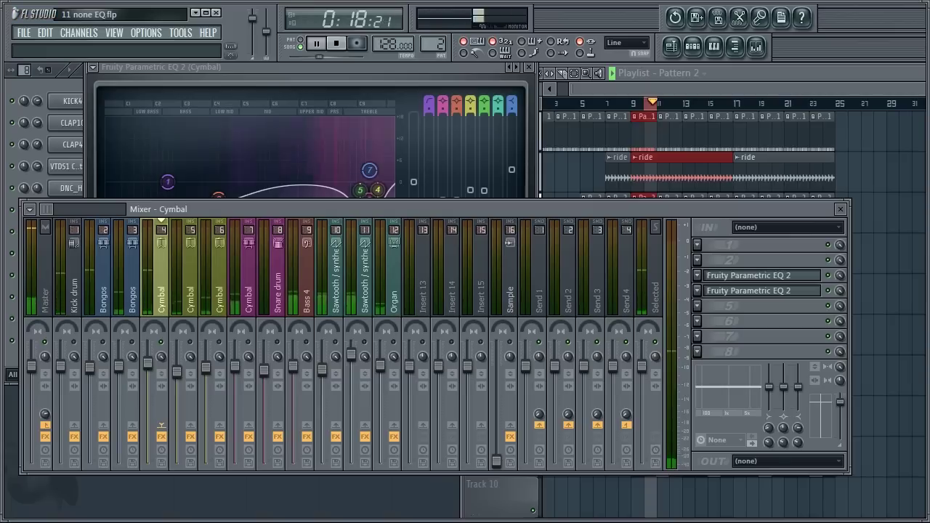
pyautogui.click(163, 437)
pyautogui.press('space')
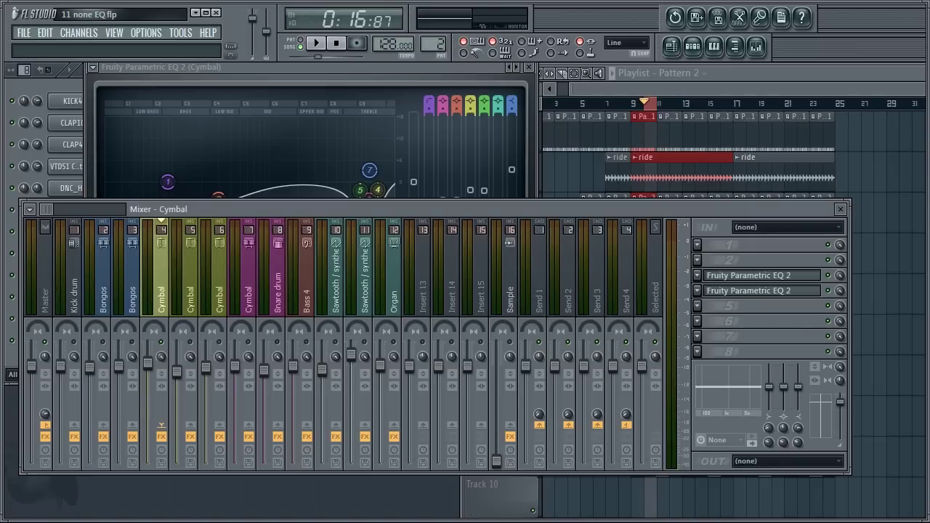
# Step: Audition a strong band 3 boost in the Cymbal EQ during playback, and settle on a slight cut at 267 Hz
pyautogui.click(266, 66)
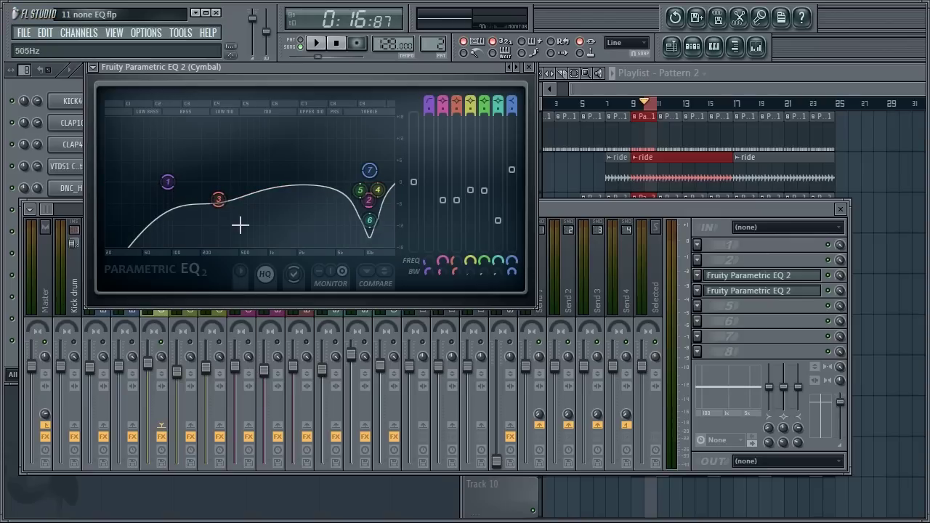
pyautogui.click(316, 43)
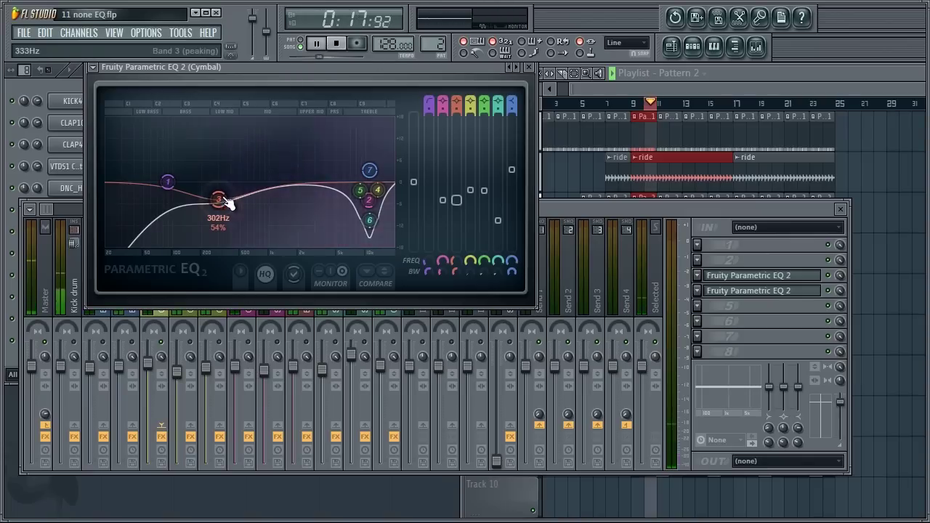
pyautogui.moveTo(220, 199); pyautogui.dragTo(224, 141)
pyautogui.moveTo(234, 90); pyautogui.dragTo(213, 198)
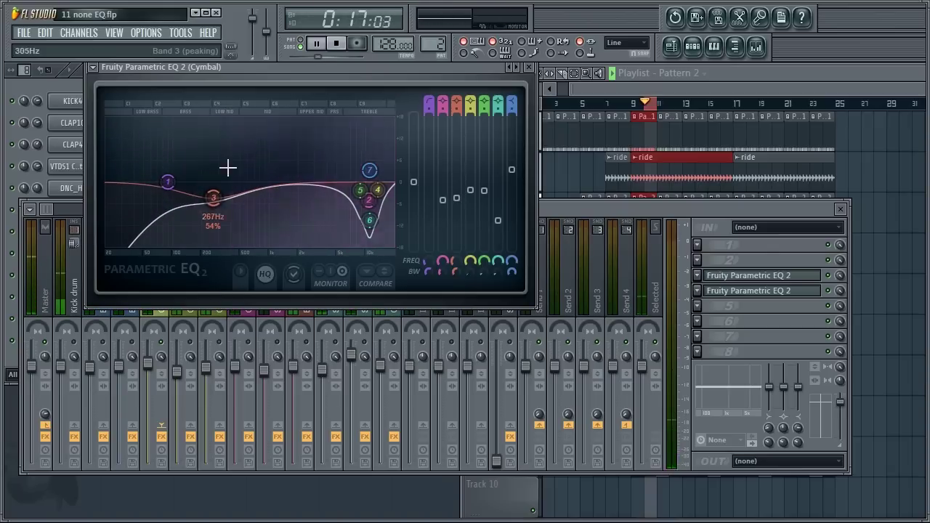
pyautogui.click(336, 44)
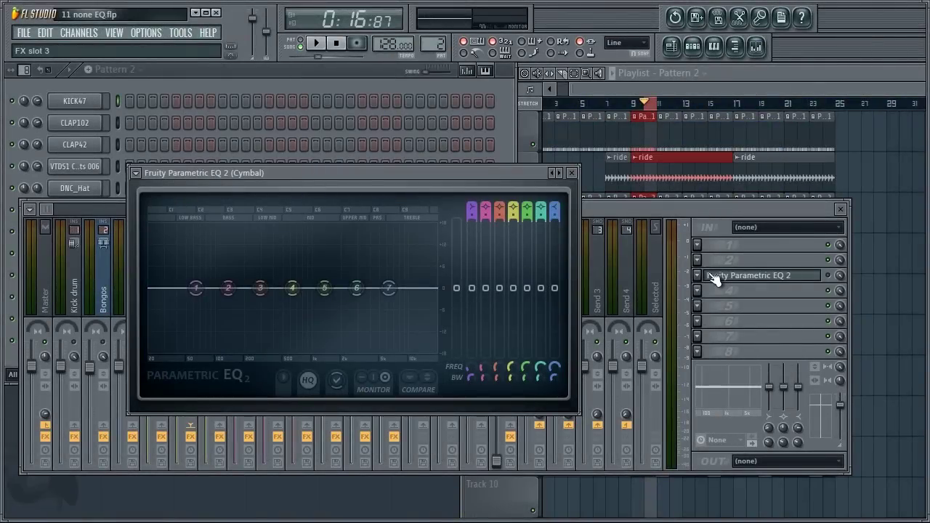
# Step: Play the loop with the Cymbal EQ left flat to hear the unprocessed sound, and stop playback
pyautogui.click(317, 42)
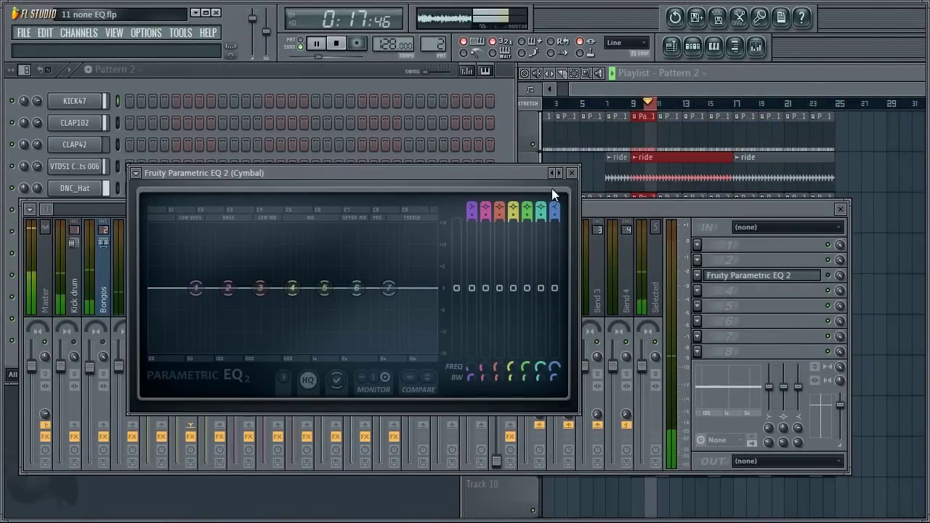
pyautogui.click(592, 207)
pyautogui.click(344, 45)
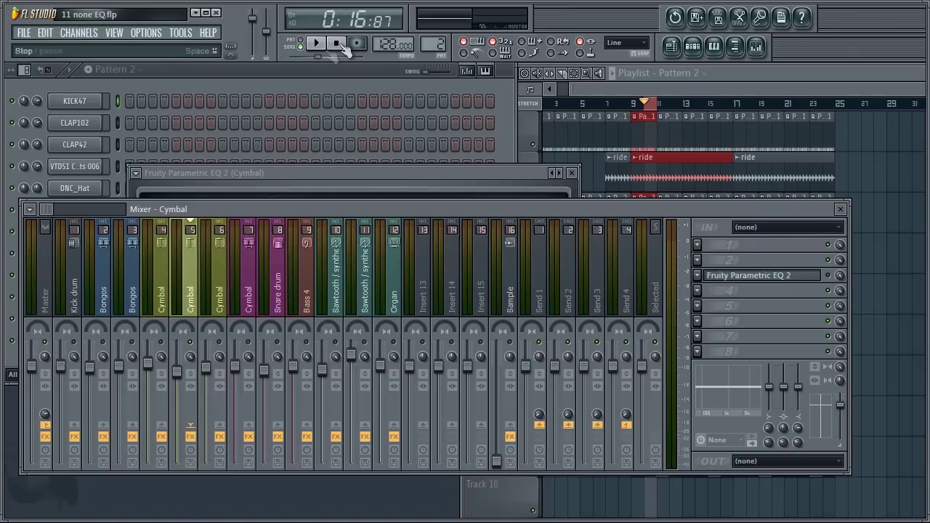
# Step: Restart playback, move the Cymbal EQ window clear of the mixer's effect slots, and enable the EQ
pyautogui.click(317, 43)
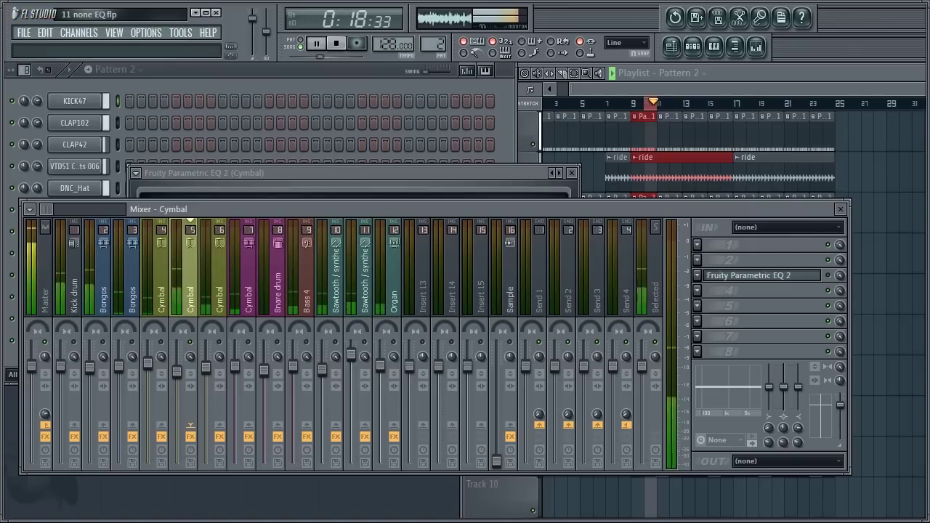
pyautogui.moveTo(426, 172); pyautogui.dragTo(375, 146)
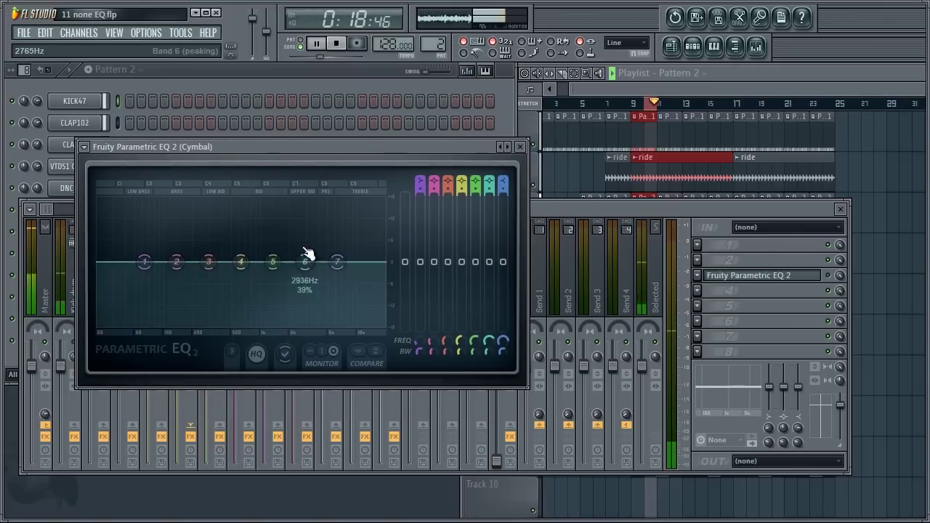
pyautogui.click(827, 276)
pyautogui.doubleClick(808, 276)
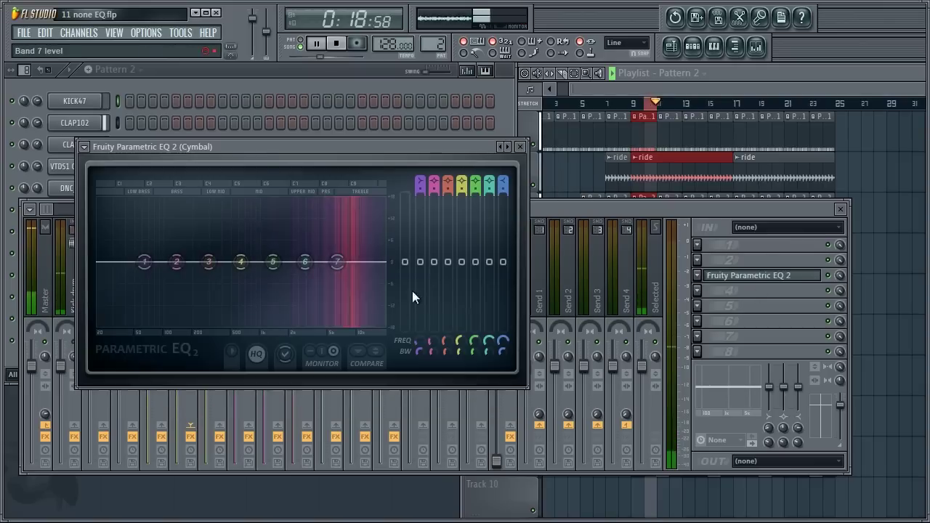
# Step: Shape a deep band 6 cut in the Cymbal EQ's treble, with milder cuts on bands 5 and 7 around it
pyautogui.moveTo(305, 262); pyautogui.dragTo(353, 308)
pyautogui.moveTo(360, 345); pyautogui.dragTo(348, 304)
pyautogui.moveTo(339, 263); pyautogui.dragTo(363, 287)
pyautogui.moveTo(272, 262); pyautogui.dragTo(357, 315)
# Step: Compare the Cymbal track with its EQ on and bypassed during playback to judge the treble cut, and stop playback
pyautogui.click(829, 283)
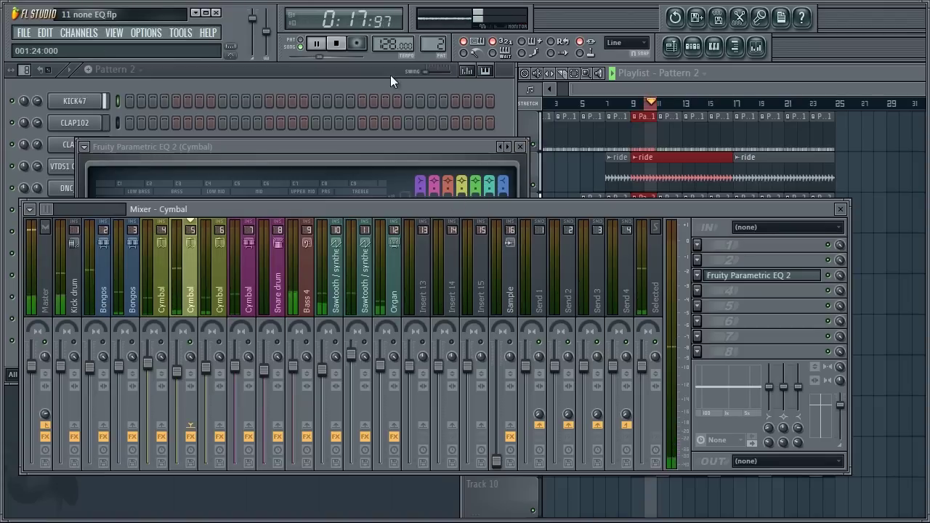
pyautogui.click(336, 43)
pyautogui.click(229, 155)
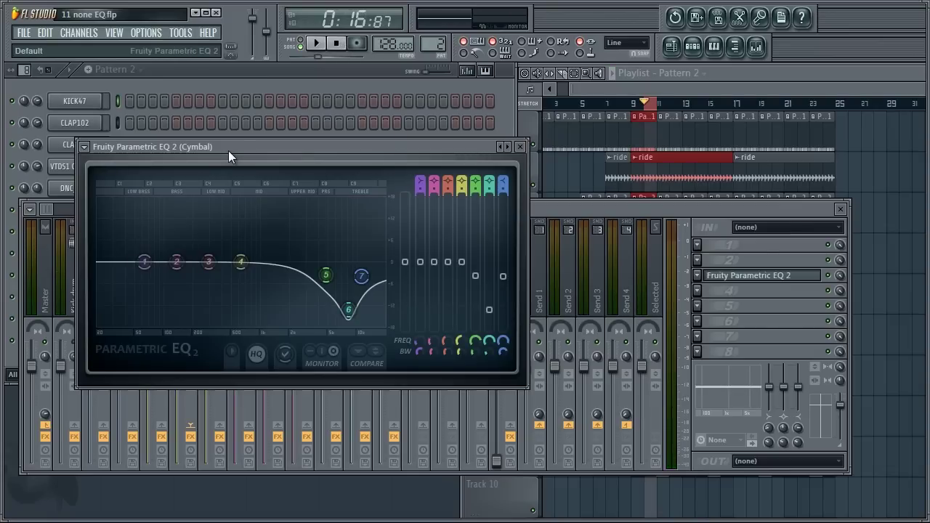
pyautogui.click(317, 43)
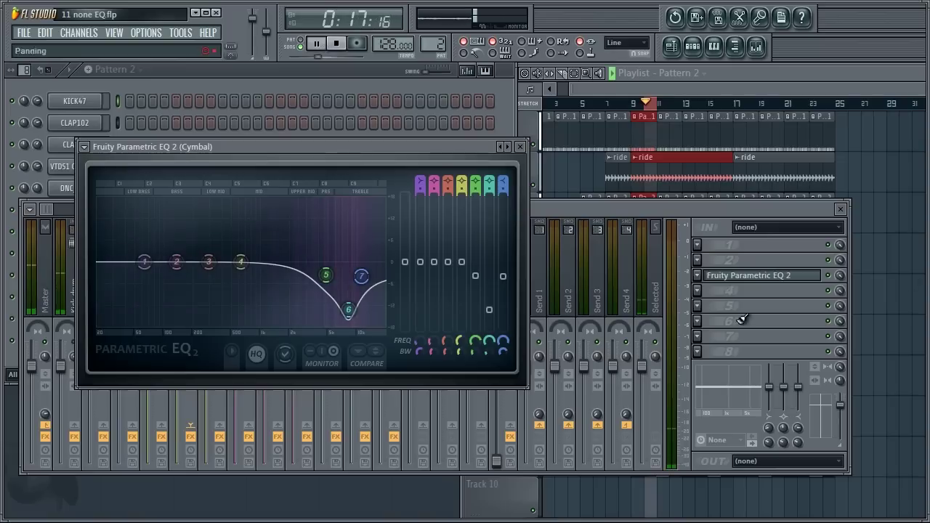
pyautogui.click(828, 284)
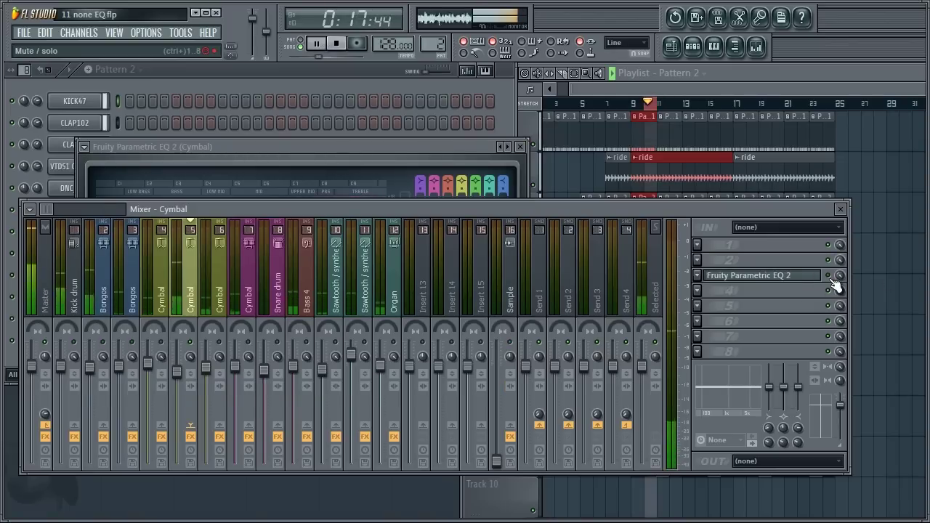
pyautogui.click(339, 44)
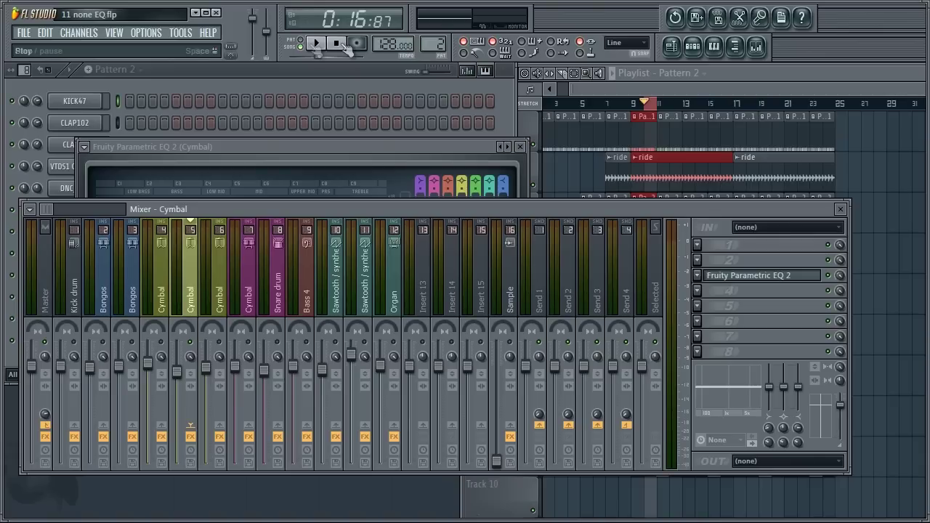
# Step: During playback, change the Cymbal EQ's band 1 to high pass and raise its frequency to between bands 2 and 3
pyautogui.click(316, 44)
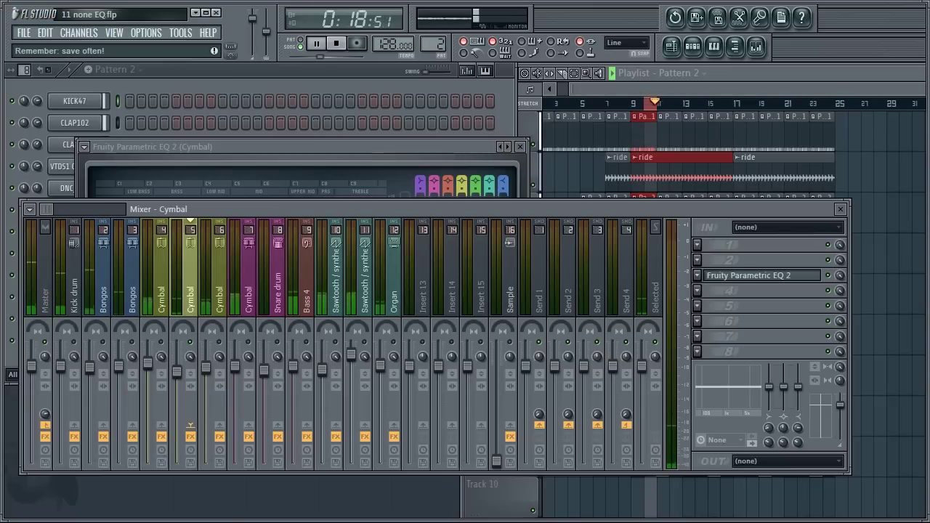
pyautogui.click(365, 158)
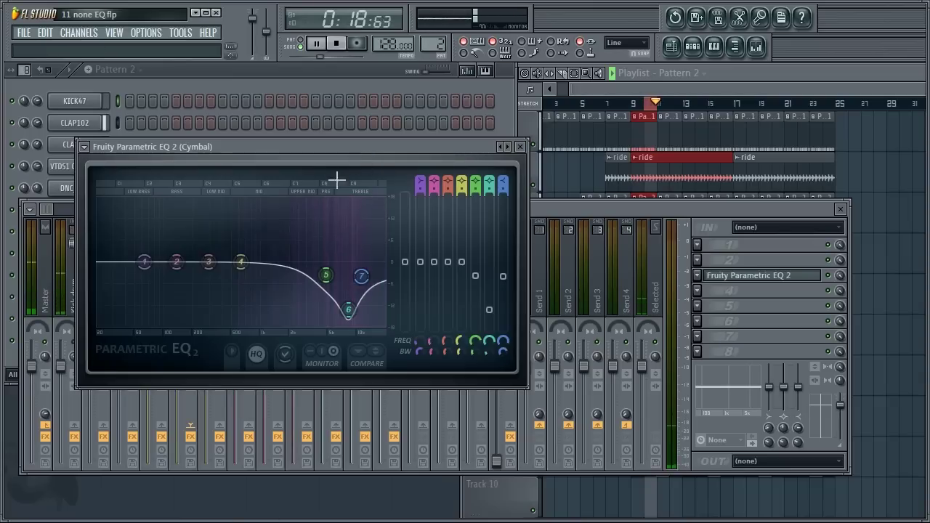
pyautogui.rightClick(146, 261)
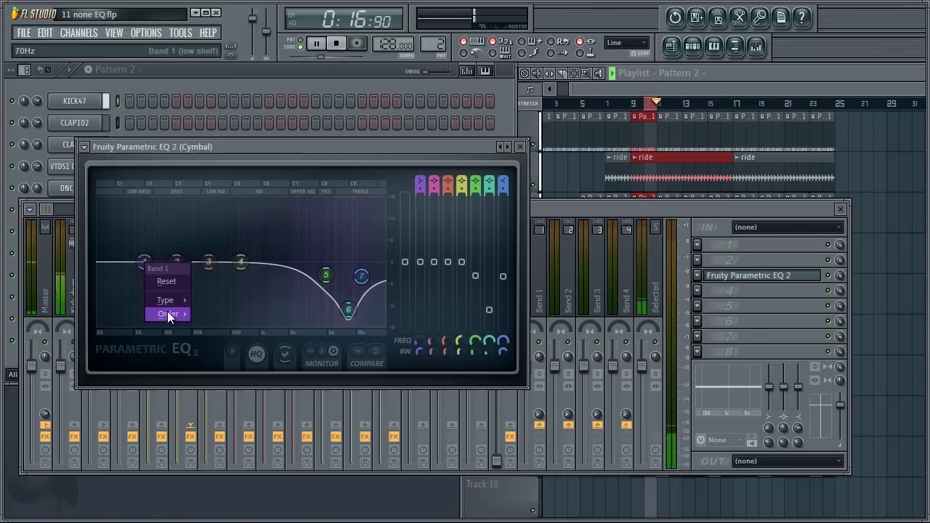
pyautogui.moveTo(168, 301)
pyautogui.click(222, 339)
pyautogui.moveTo(160, 269); pyautogui.dragTo(294, 178)
# Step: Try a broad band 4 boost of 10.8 dB at 1480 Hz with 79% bandwidth, and reset the band
pyautogui.scroll(5, 293, 179)
pyautogui.scroll(3, 281, 224)
pyautogui.moveTo(282, 224); pyautogui.dragTo(275, 231)
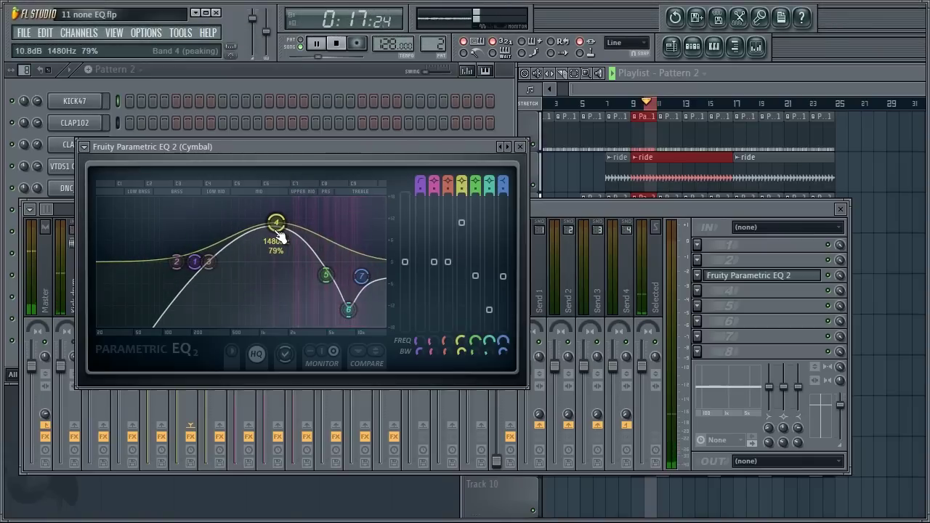
pyautogui.rightClick(276, 225)
pyautogui.click(290, 242)
# Step: Boost band 3 of the Cymbal EQ at 1162 Hz with 59% bandwidth, and stop playback
pyautogui.moveTo(213, 262); pyautogui.dragTo(294, 197)
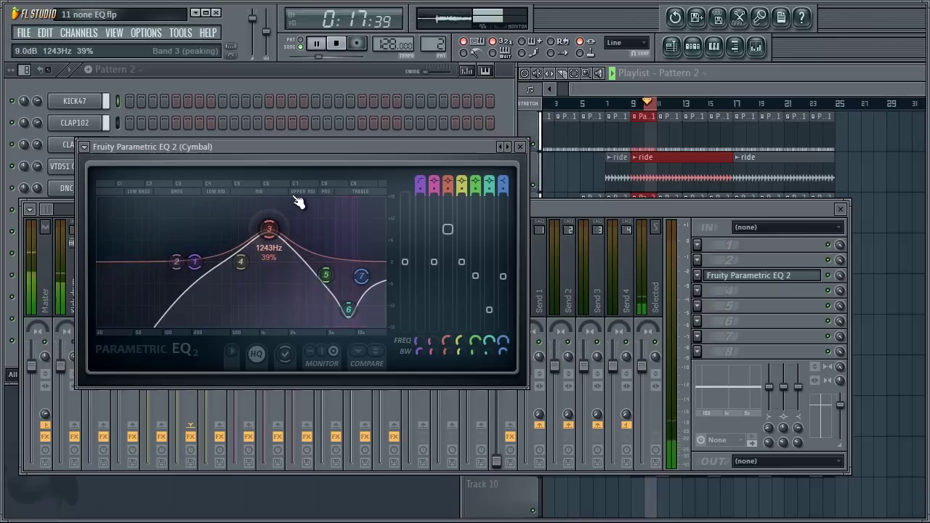
pyautogui.scroll(4, 294, 197)
pyautogui.moveTo(269, 229)
pyautogui.mouseDown()
pyautogui.moveTo(278, 217)
pyautogui.moveTo(274, 305)
pyautogui.moveTo(276, 238)
pyautogui.moveTo(281, 298)
pyautogui.moveTo(268, 215)
pyautogui.moveTo(266, 232)
pyautogui.mouseUp()
pyautogui.scroll(-1, 276, 220)
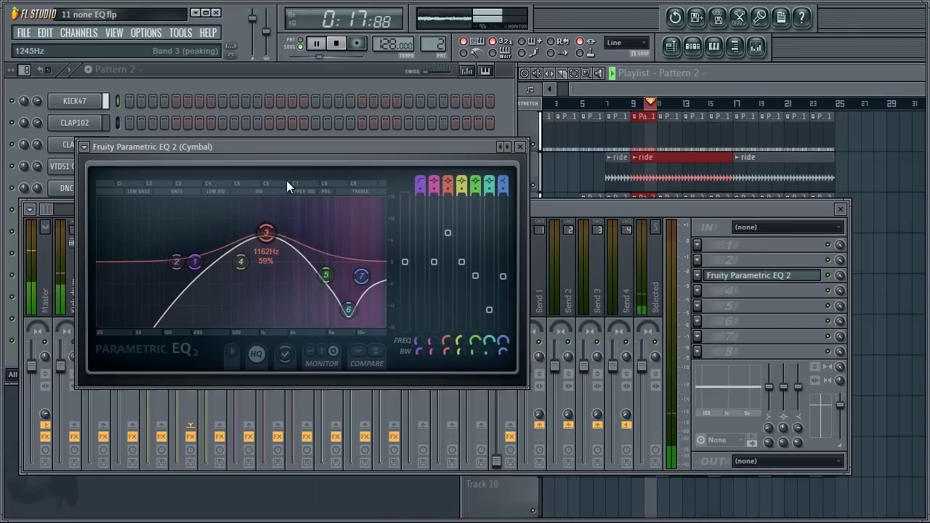
pyautogui.click(337, 44)
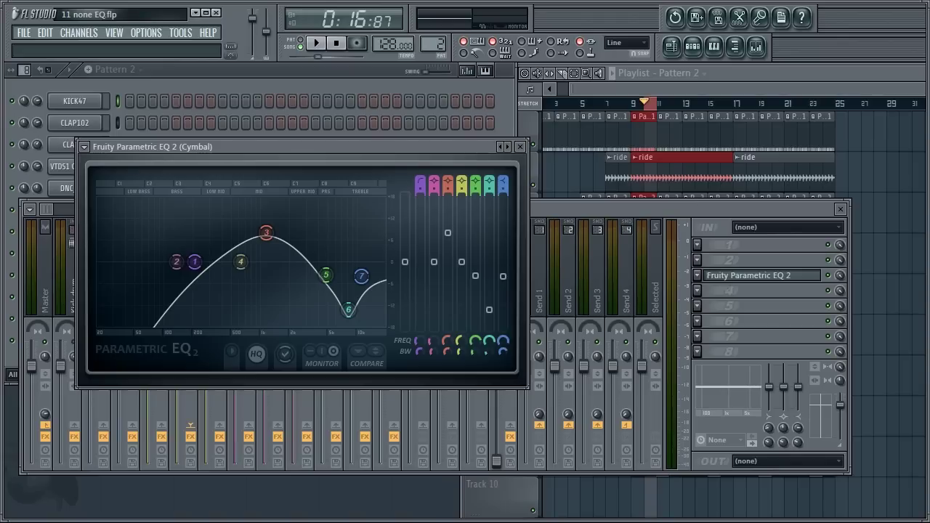
# Step: Raise the Cymbal EQ's band 3 boost slightly during playback, compare it against bypass, and stop the loop
pyautogui.click(317, 44)
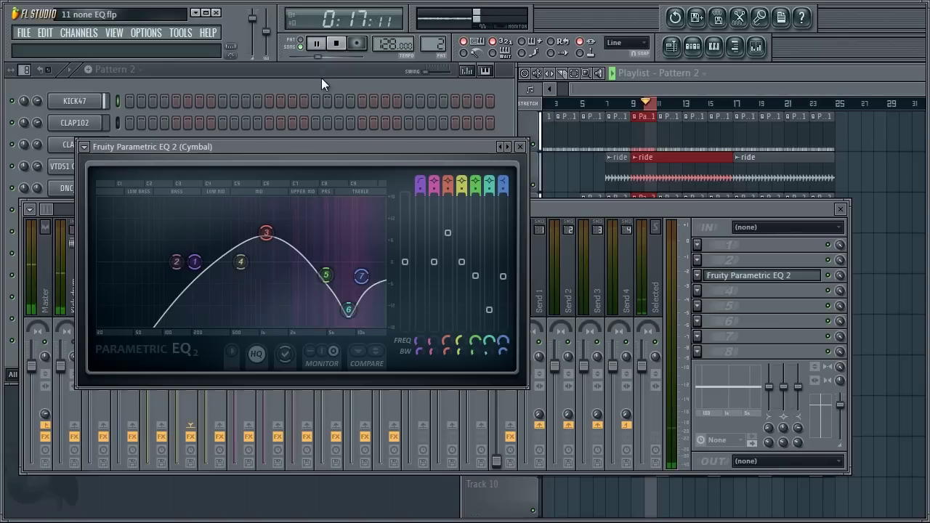
pyautogui.moveTo(267, 233)
pyautogui.mouseDown()
pyautogui.moveTo(269, 296)
pyautogui.moveTo(270, 226)
pyautogui.mouseUp()
pyautogui.click(832, 286)
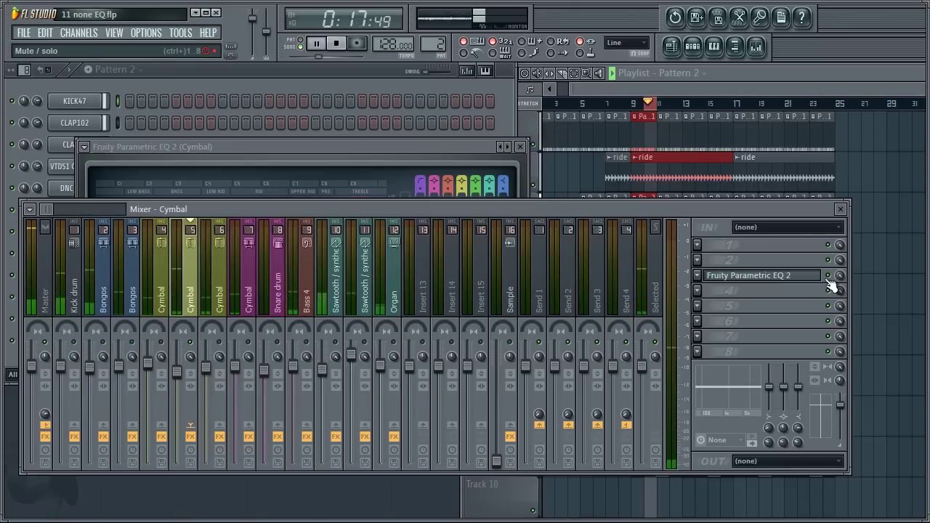
pyautogui.press('space')
# Step: Replay the loop while switching the Cymbal EQ's effect slot, and bring its curve back into view
pyautogui.click(329, 147)
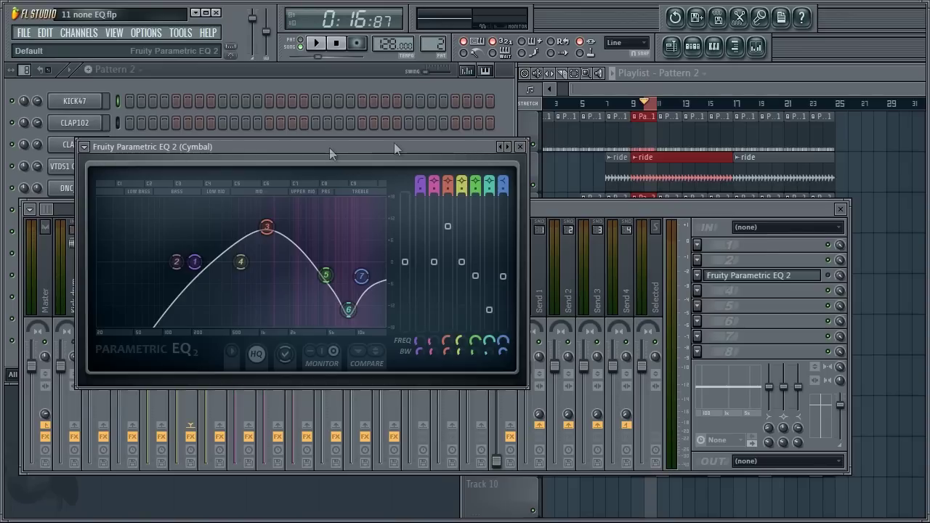
pyautogui.click(317, 43)
pyautogui.click(820, 276)
pyautogui.click(802, 277)
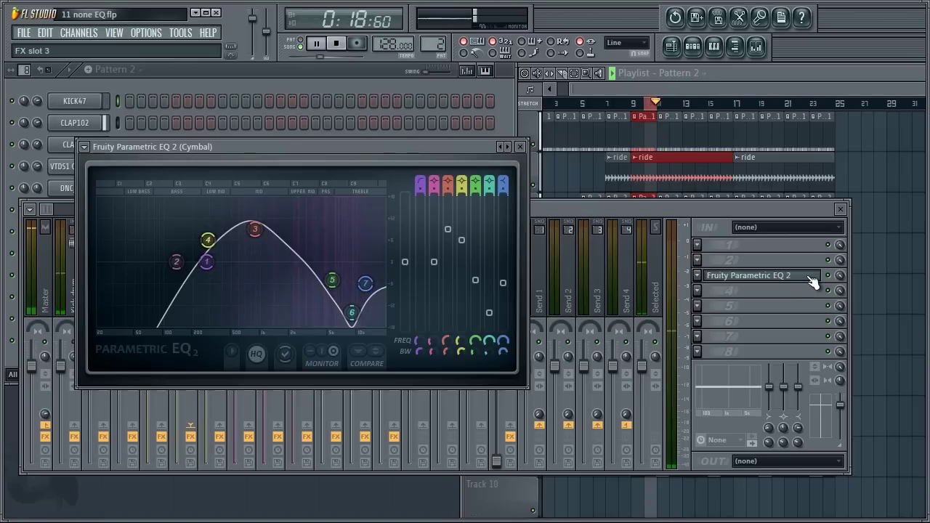
# Step: Rearrange the mixer and EQ windows to reach the Cymbal track's effects switch, toggle its effects, and stop playback
pyautogui.moveTo(543, 214); pyautogui.dragTo(547, 238)
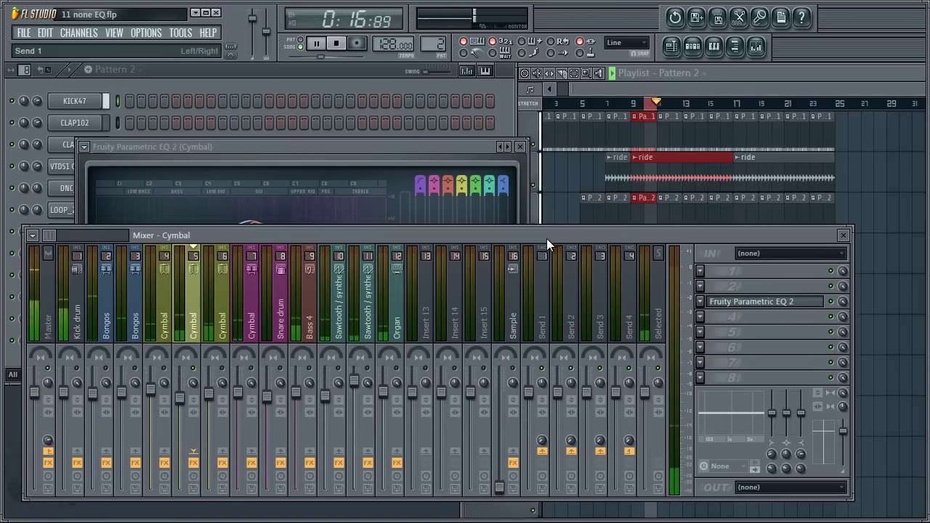
pyautogui.moveTo(359, 149); pyautogui.dragTo(505, 103)
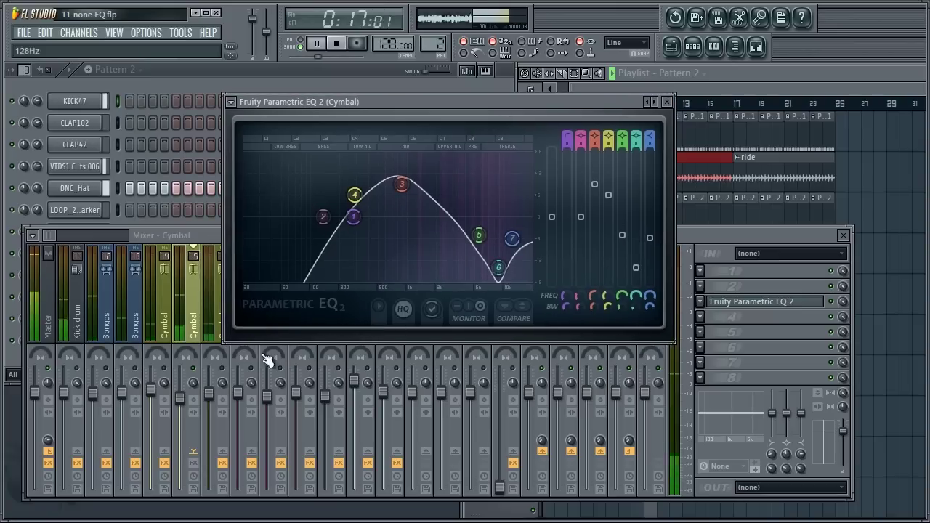
pyautogui.click(193, 462)
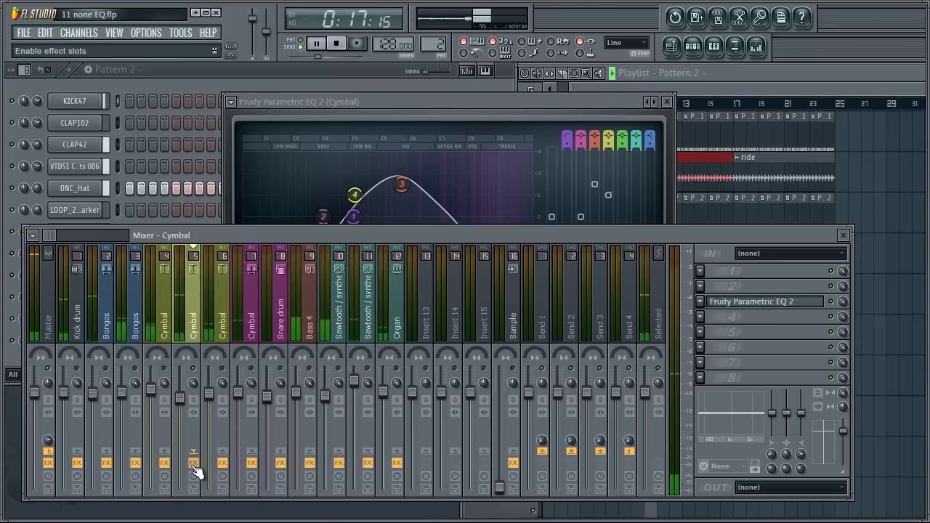
pyautogui.click(336, 44)
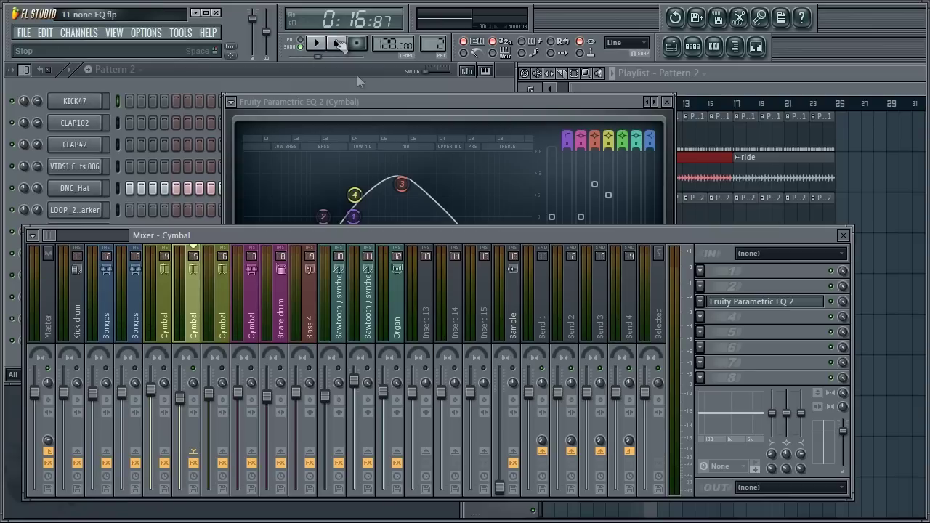
# Step: Put the EQ window away, and restart playback with the Cymbal track on insert 6 selected
pyautogui.click(363, 101)
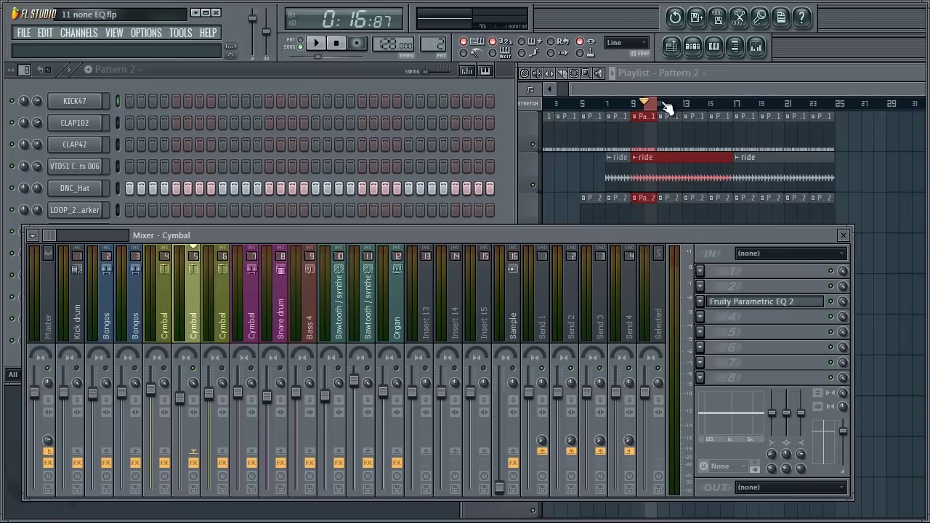
pyautogui.click(316, 43)
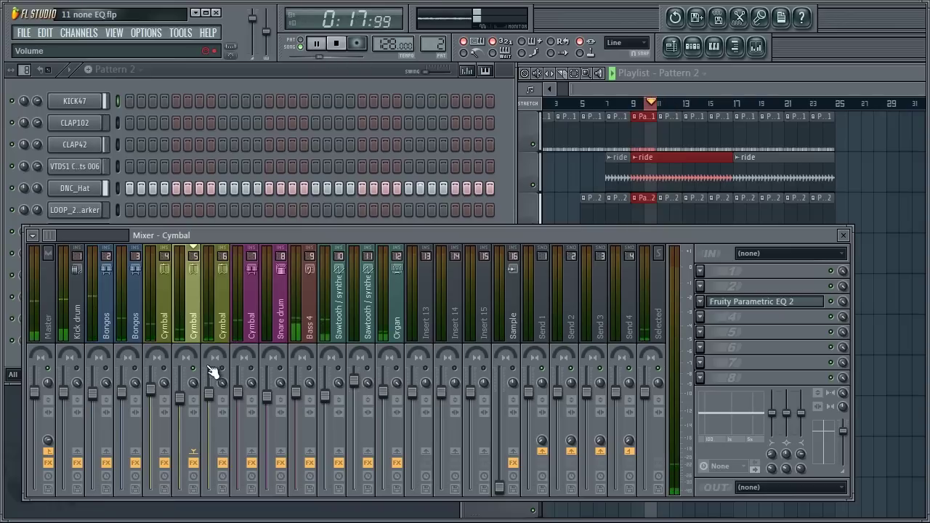
pyautogui.click(220, 396)
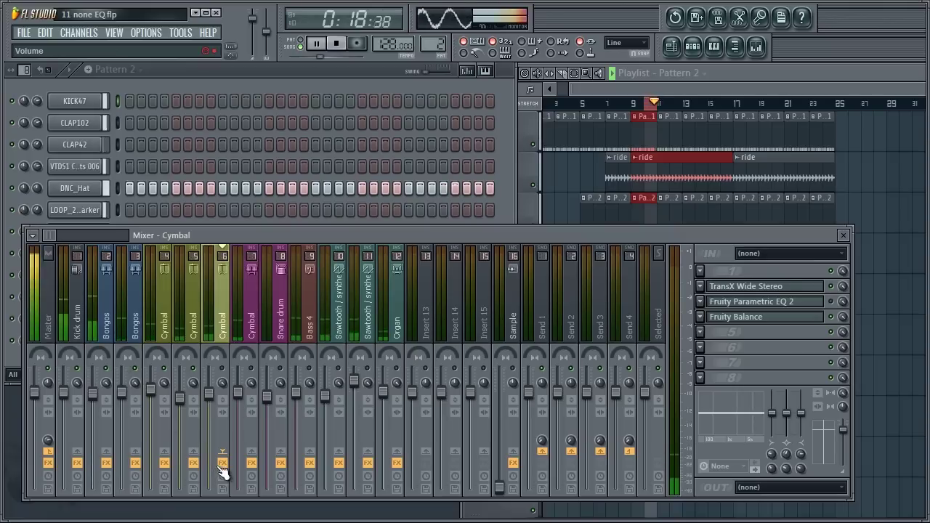
# Step: Bypass and restore the effects on the Cymbal tracks of inserts 5 and 4 in turn during playback
pyautogui.click(194, 463)
pyautogui.click(194, 464)
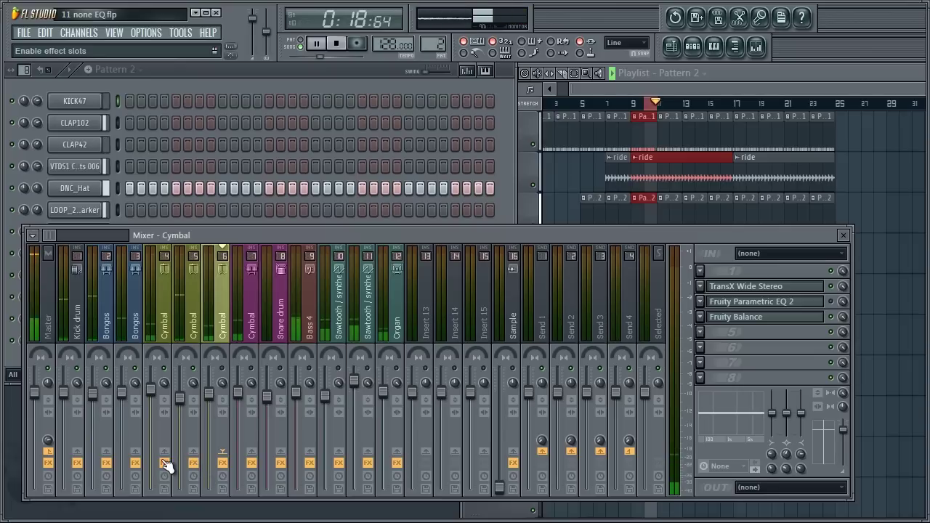
pyautogui.click(165, 463)
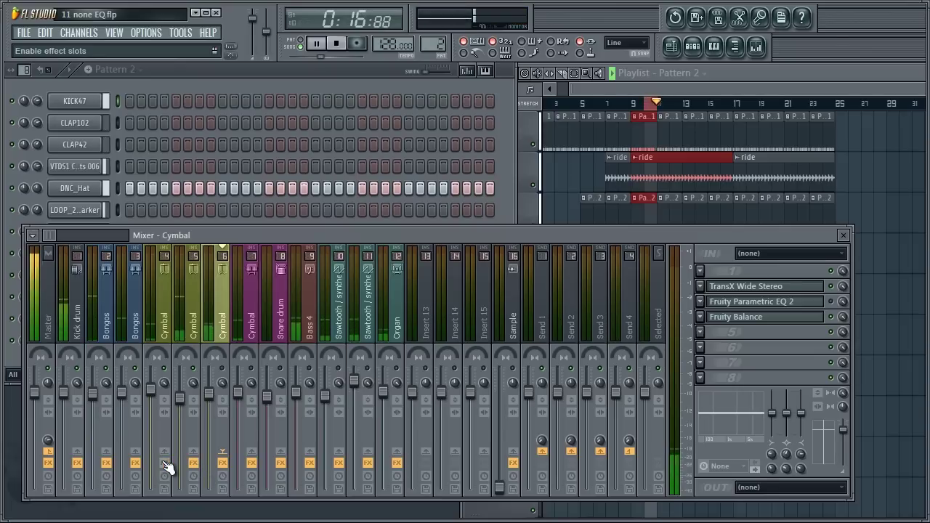
pyautogui.click(165, 463)
# Step: Bypass and restore the effects on both Bongos tracks and the Kick drum in turn, and select the Kick drum track
pyautogui.click(138, 464)
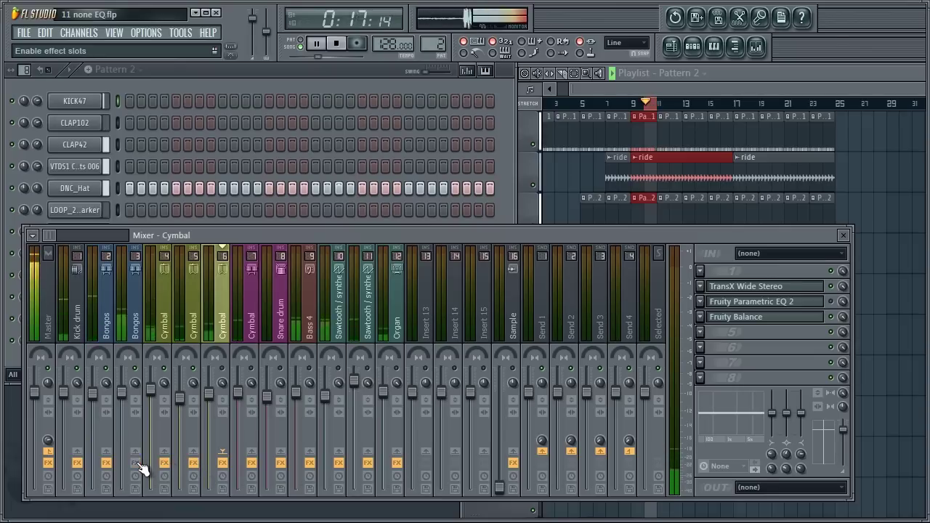
pyautogui.click(138, 463)
pyautogui.click(107, 463)
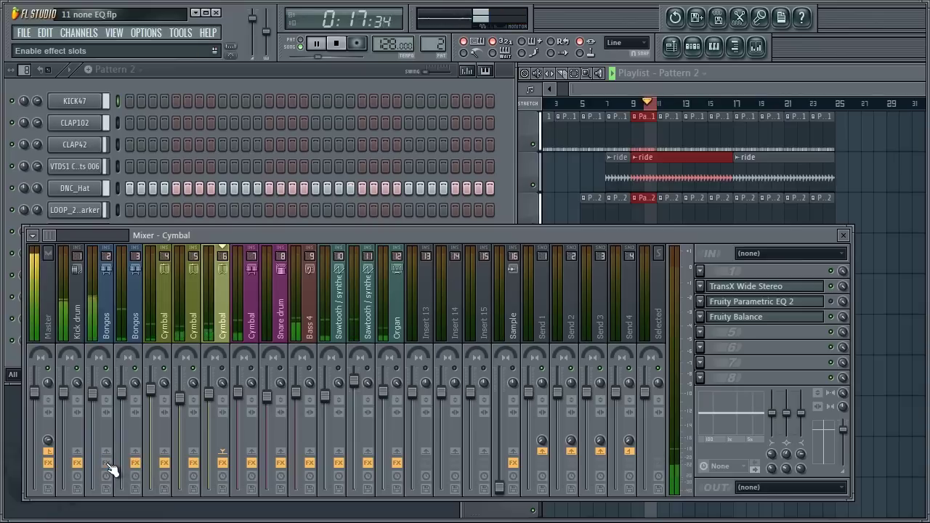
pyautogui.click(108, 463)
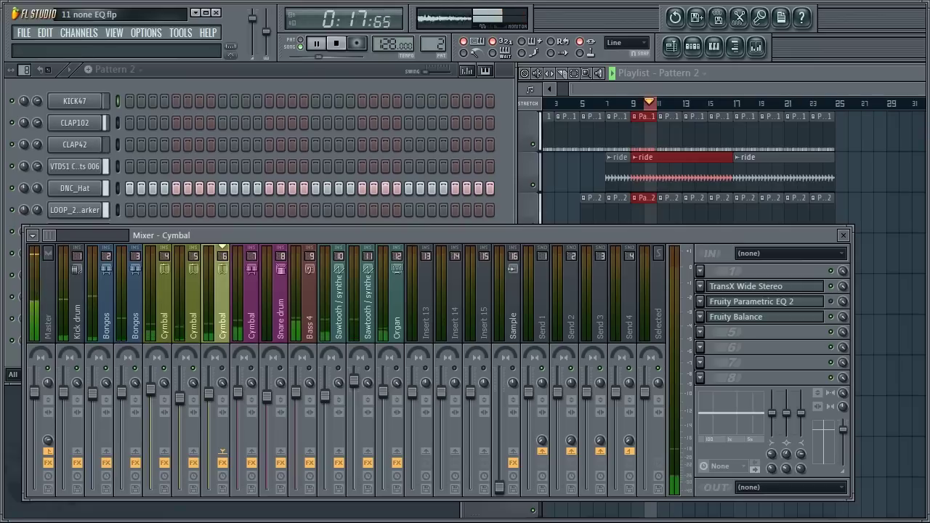
pyautogui.click(80, 465)
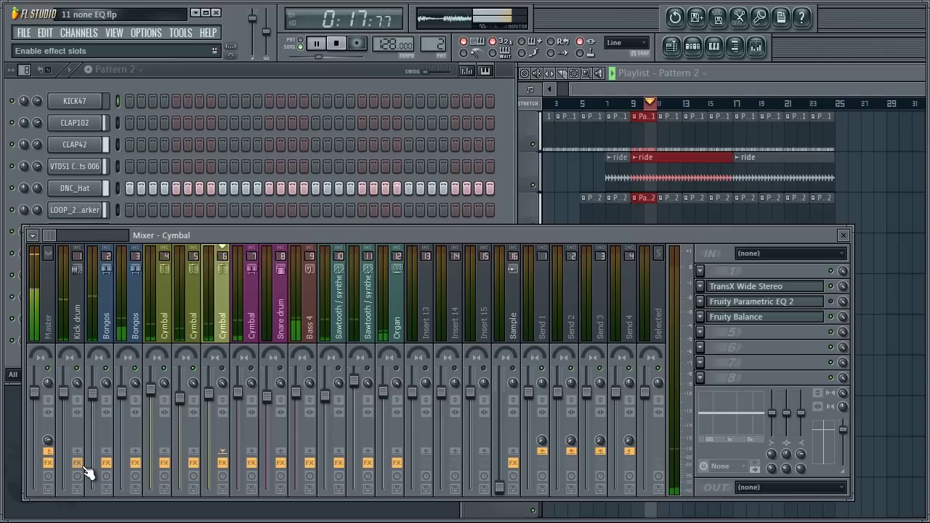
pyautogui.click(81, 465)
pyautogui.click(82, 319)
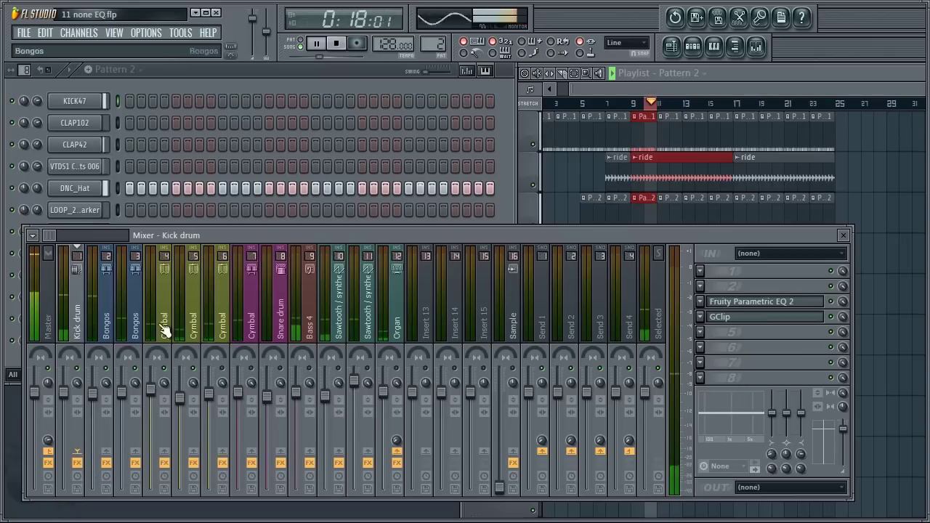
# Step: Move the Kick drum EQ's high-shelf band 7 to about 17.3 dB at 3094 Hz and close the plugin window
pyautogui.click(730, 302)
pyautogui.moveTo(277, 226)
pyautogui.mouseDown()
pyautogui.moveTo(268, 197)
pyautogui.moveTo(209, 175)
pyautogui.moveTo(266, 199)
pyautogui.moveTo(266, 188)
pyautogui.moveTo(268, 214)
pyautogui.mouseUp()
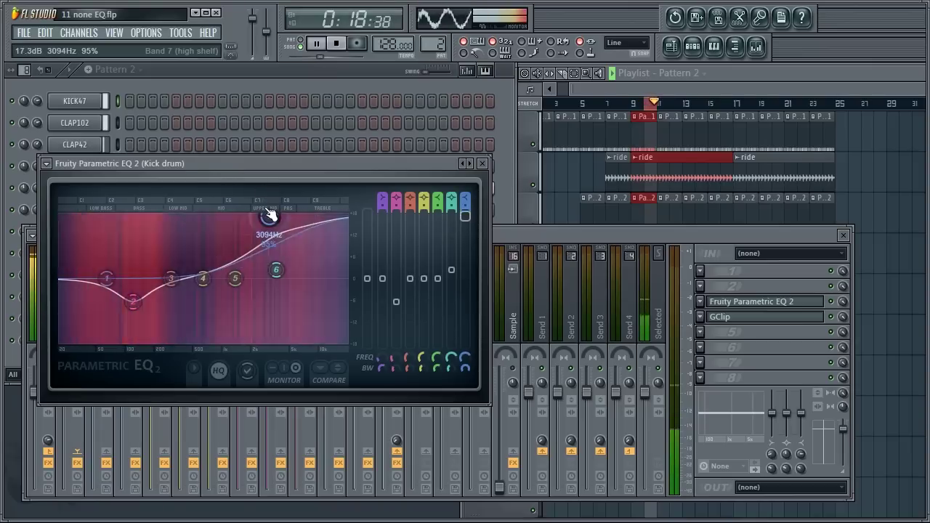
pyautogui.click(482, 163)
# Step: Bypass and restore the effects on the Kick drum and the insert 2 Bongos track in turn, and stop playback
pyautogui.click(78, 463)
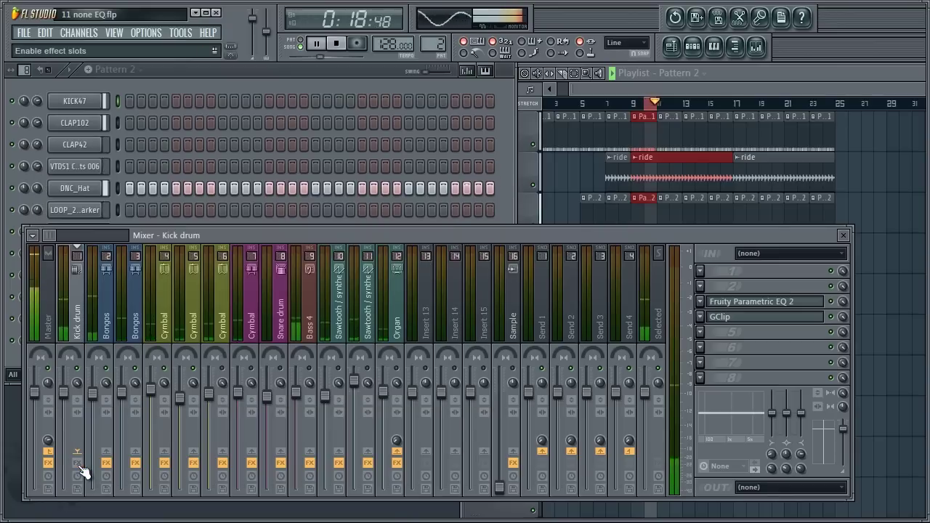
pyautogui.click(78, 464)
pyautogui.click(107, 464)
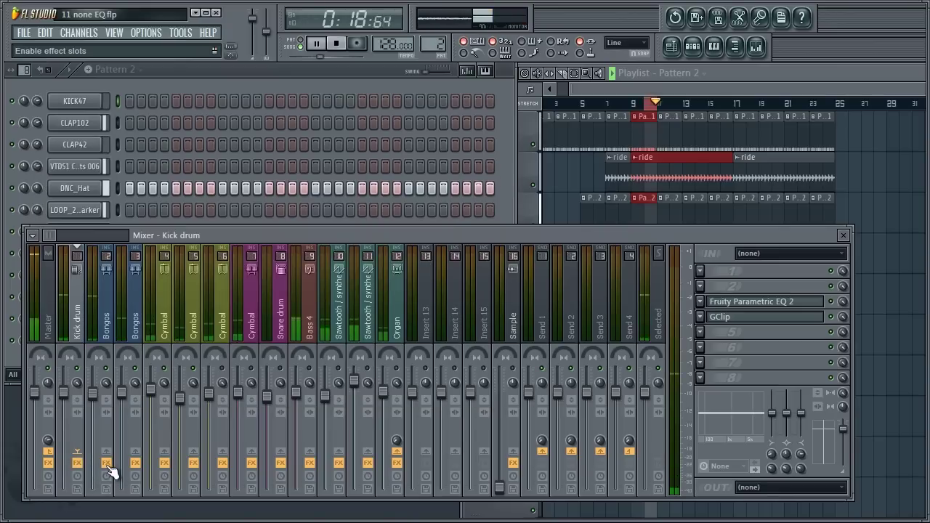
pyautogui.click(107, 463)
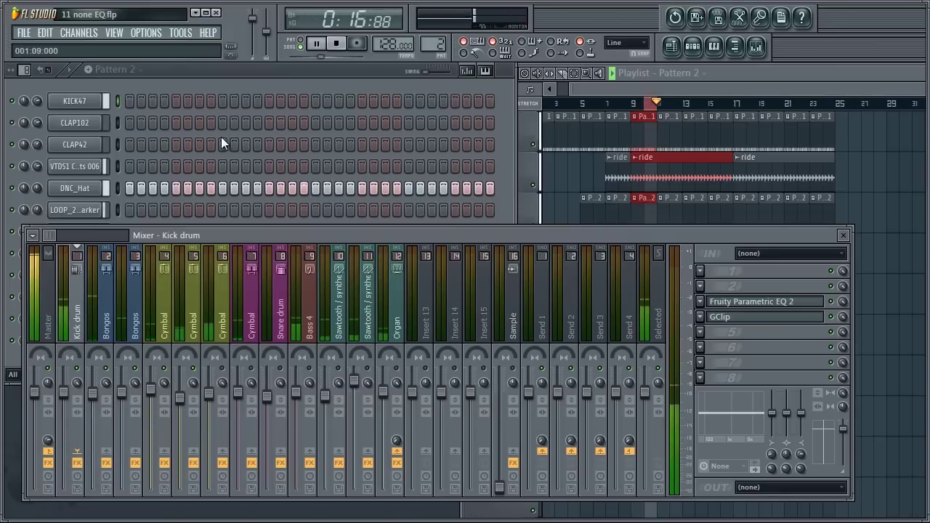
pyautogui.click(336, 45)
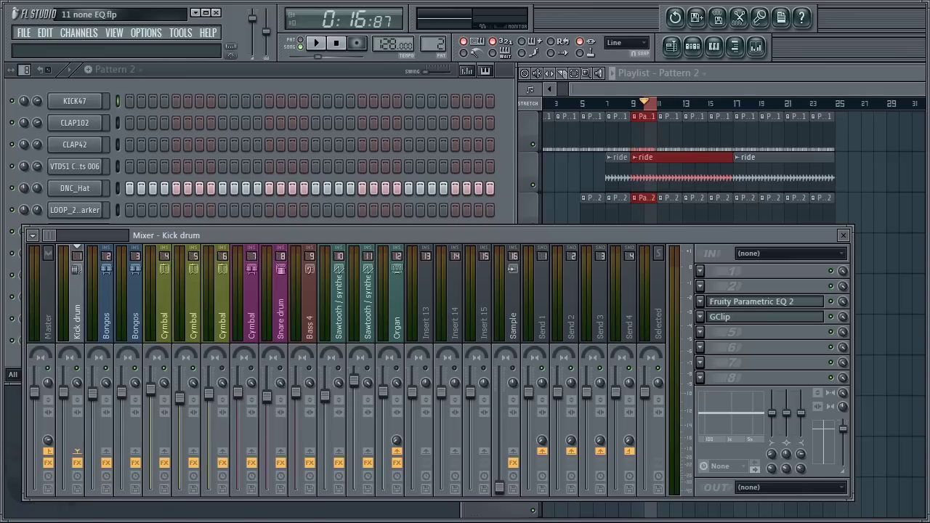
# Step: Play and stop the selected song section three times to compare the mix with drum effects bypassed and enabled
pyautogui.click(323, 48)
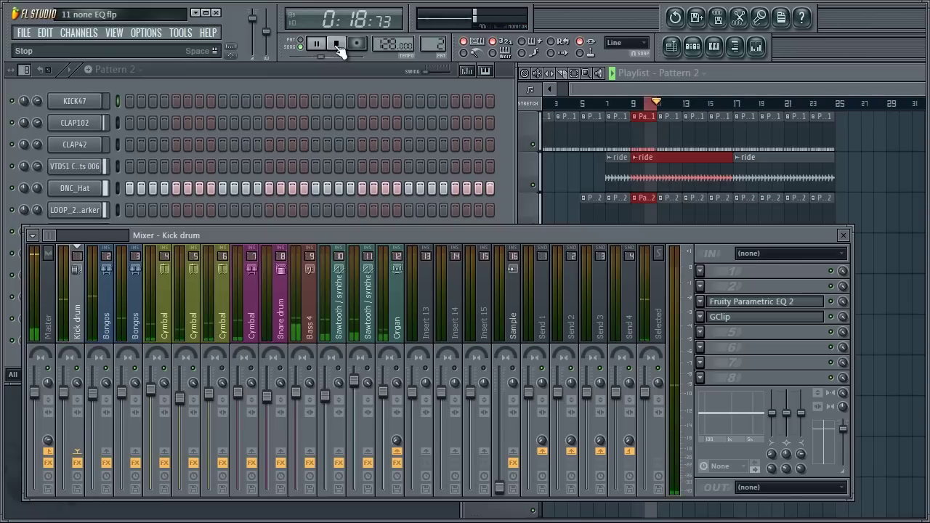
pyautogui.click(337, 45)
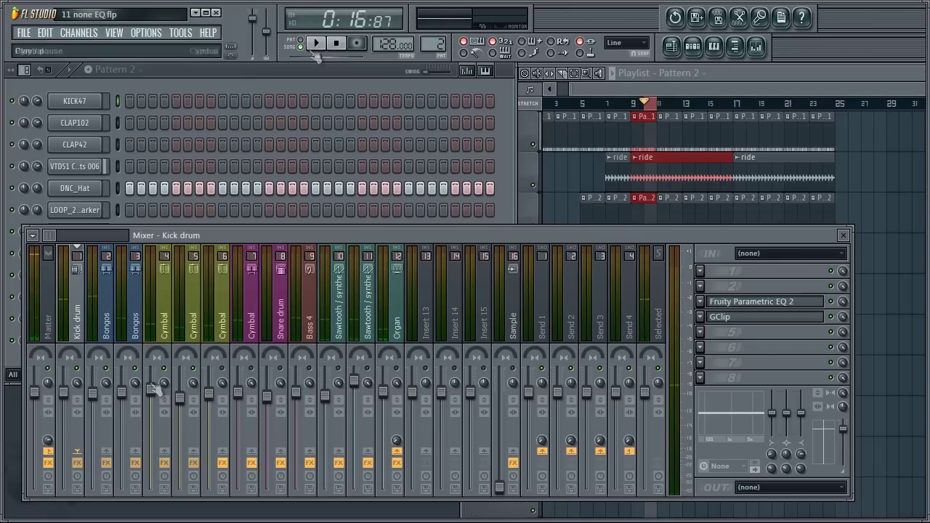
pyautogui.click(317, 46)
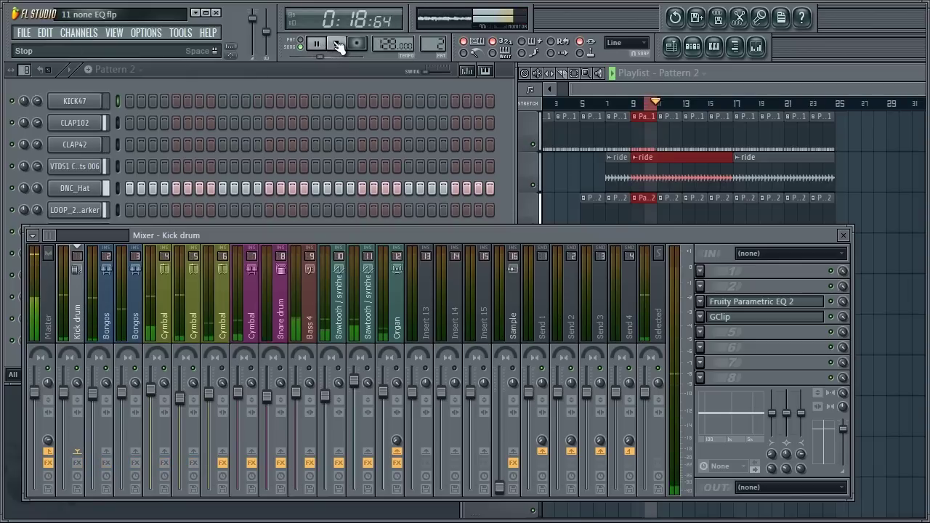
pyautogui.click(336, 44)
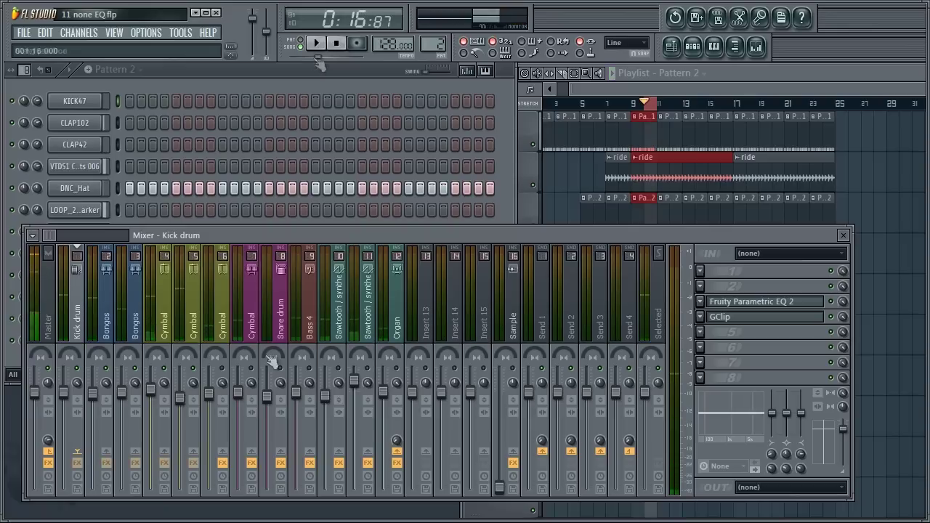
pyautogui.click(317, 44)
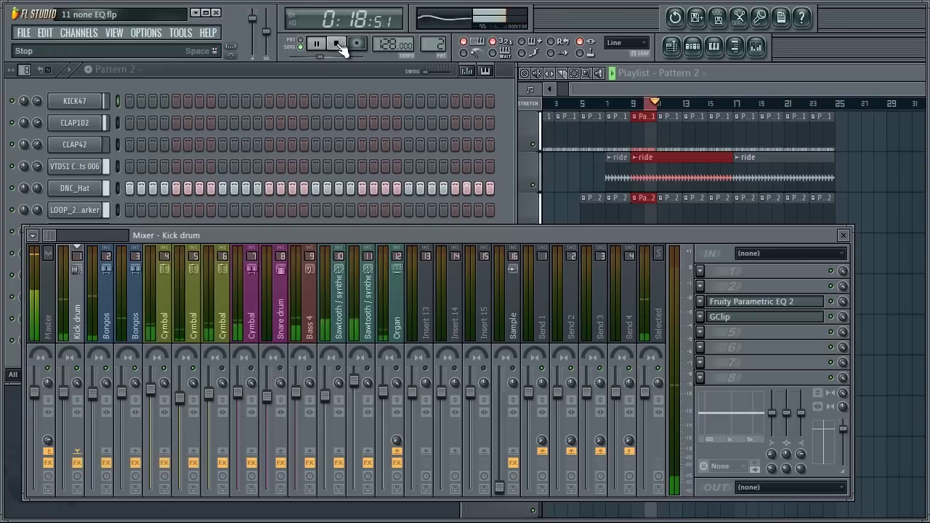
pyautogui.click(338, 44)
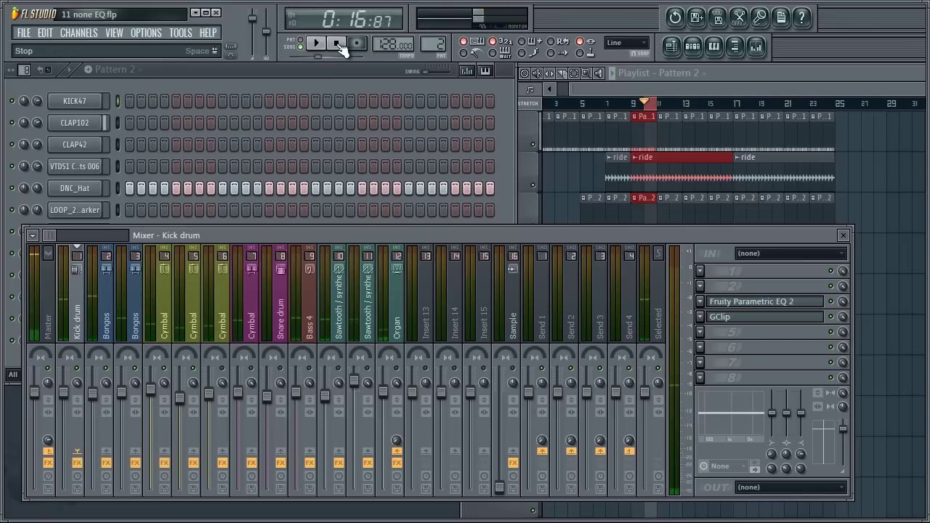
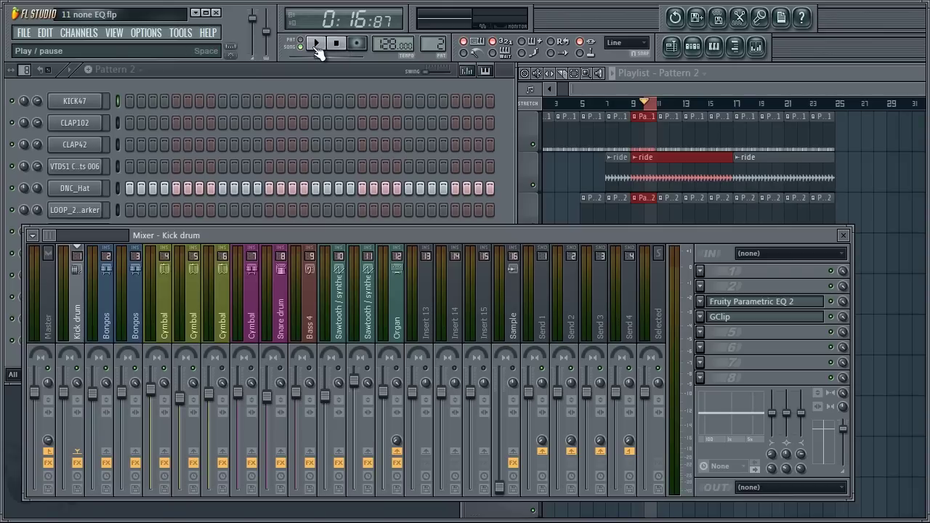
# Step: During playback, open the Fruity Parametric EQ 2 on the insert 6 Cymbal track, bypass it, and move the mixer to uncover its curve
pyautogui.click(315, 44)
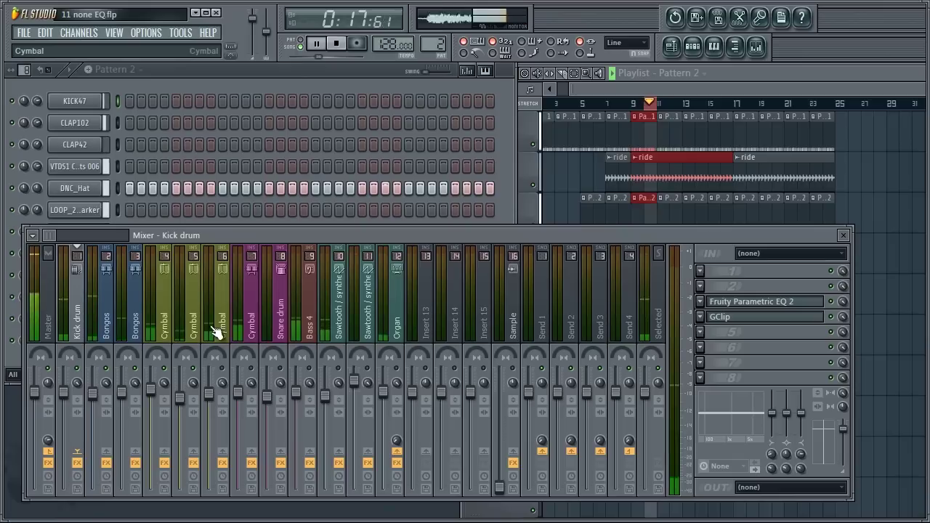
pyautogui.click(224, 348)
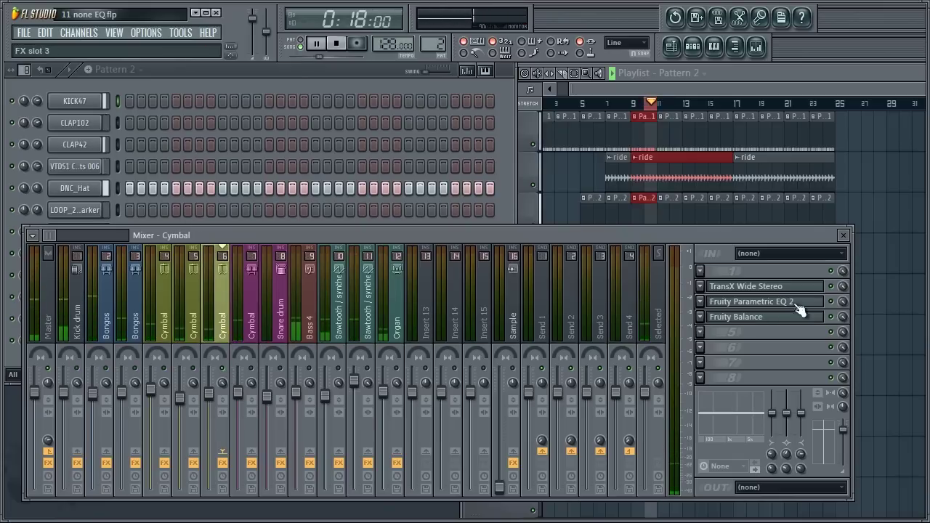
pyautogui.click(772, 304)
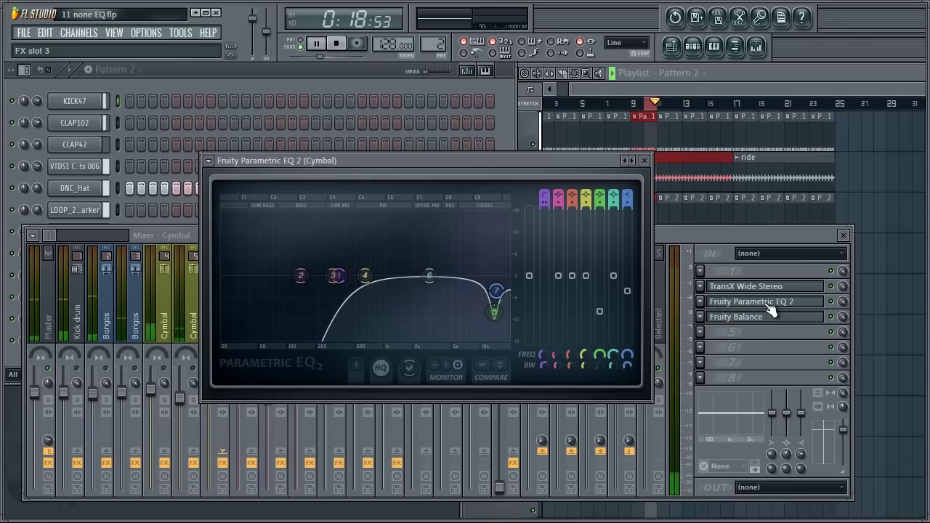
pyautogui.click(833, 300)
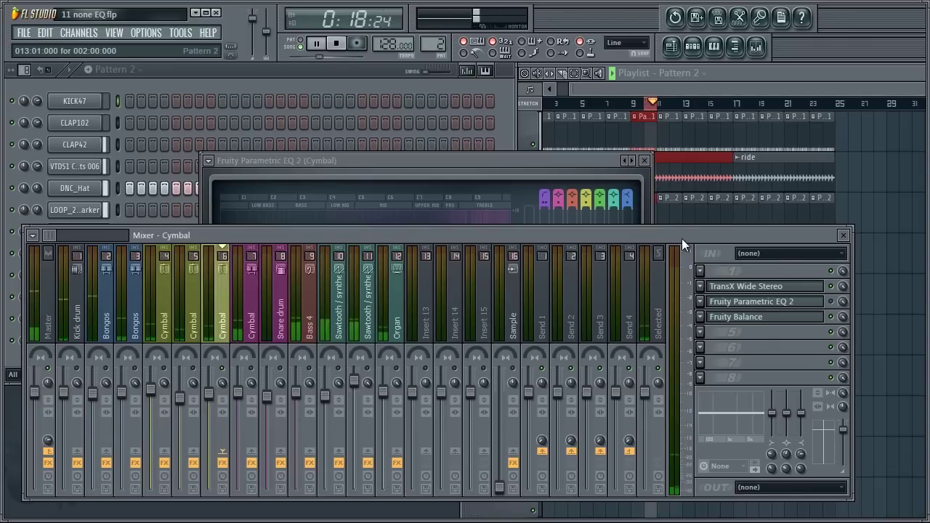
pyautogui.moveTo(682, 238); pyautogui.dragTo(549, 314)
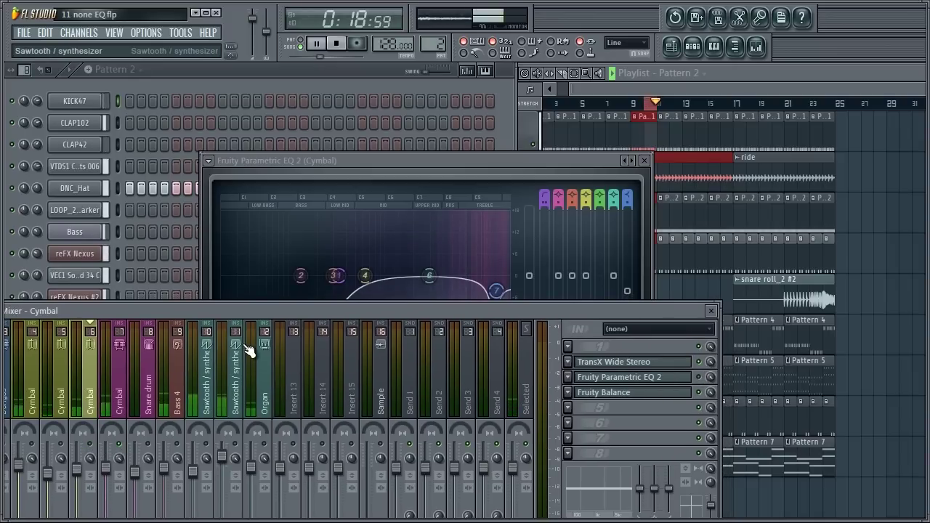
# Step: Open the Fruity Parametric EQ 2 on the insert 7 Cymbal track and move the mixer below its curve
pyautogui.moveTo(244, 311); pyautogui.dragTo(294, 235)
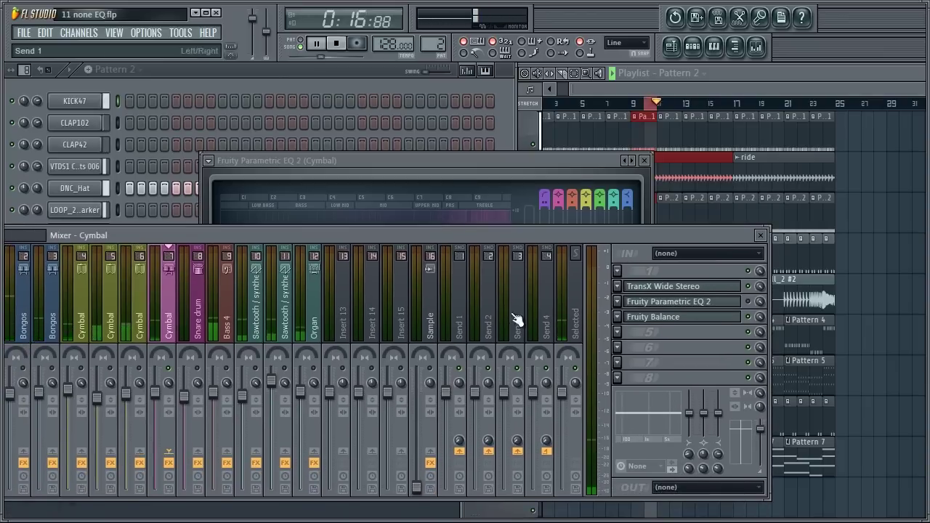
pyautogui.click(728, 309)
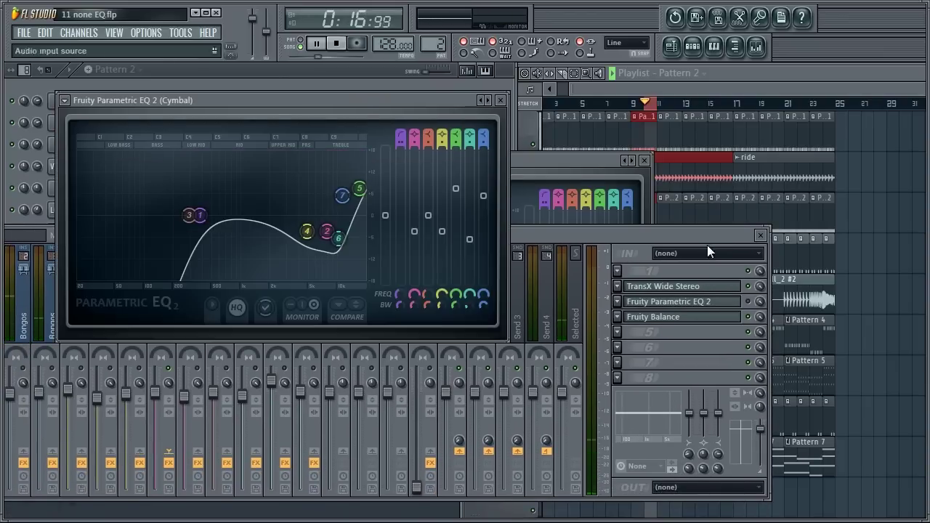
pyautogui.moveTo(706, 245); pyautogui.dragTo(658, 332)
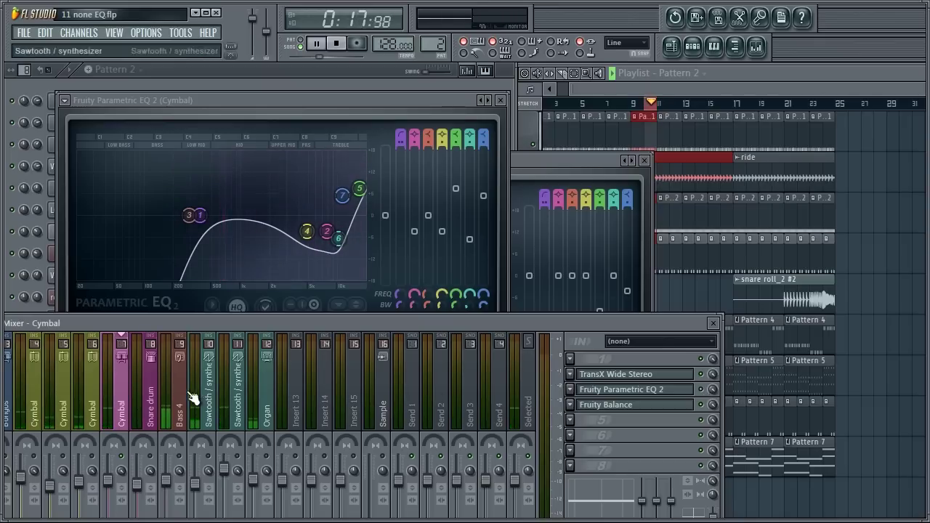
# Step: Set the playlist's playback selection to bars 21 through 24 and select the Snare drum track to check its EQ
pyautogui.click(541, 87)
pyautogui.moveTo(772, 107); pyautogui.dragTo(811, 109)
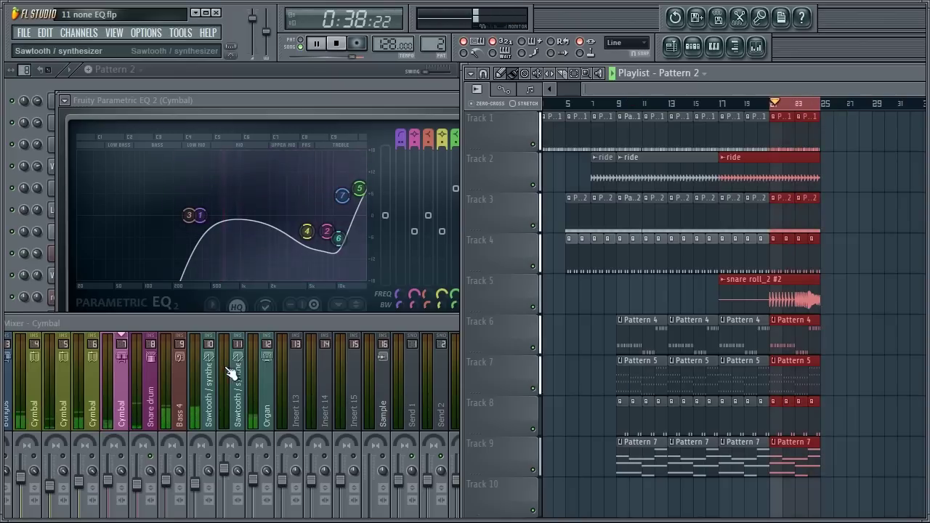
pyautogui.click(153, 405)
pyautogui.click(592, 389)
pyautogui.click(614, 390)
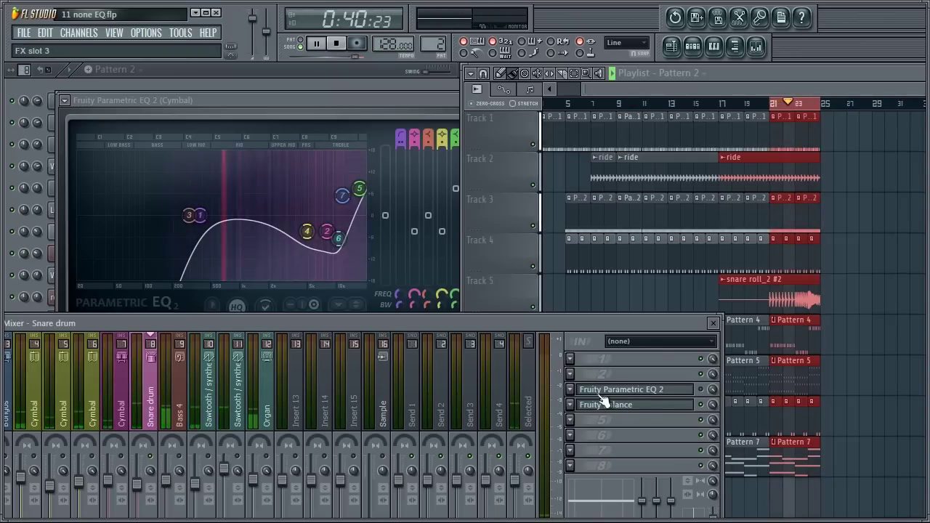
# Step: Close the insert 7 Cymbal EQ window and open the Snare drum track's Fruity Parametric EQ 2
pyautogui.click(444, 103)
pyautogui.click(505, 101)
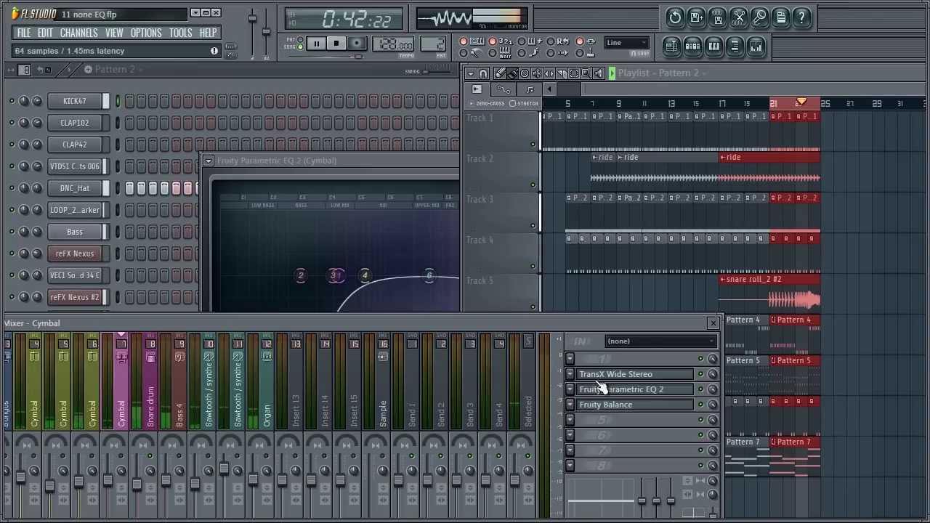
pyautogui.click(152, 407)
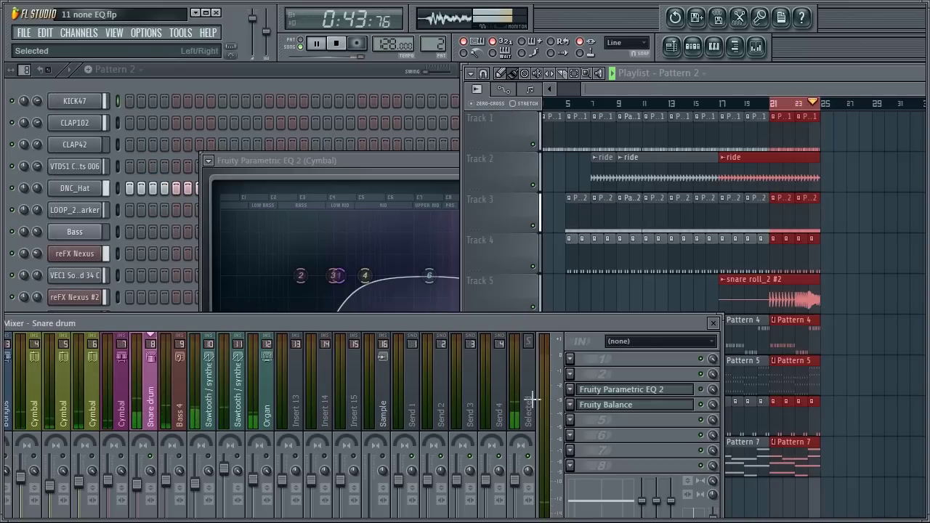
pyautogui.click(635, 390)
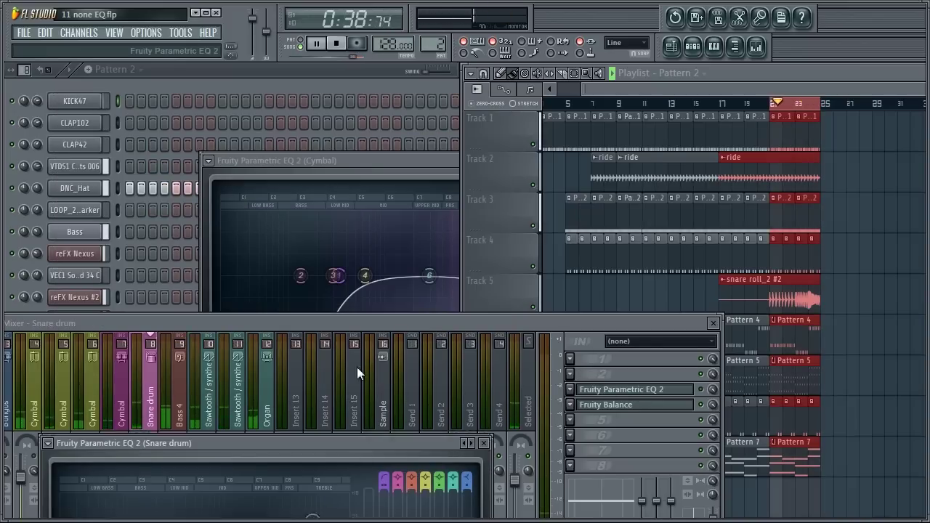
# Step: Close the remaining Cymbal EQ window and place the Snare drum EQ window above the mixer
pyautogui.moveTo(344, 447); pyautogui.dragTo(344, 197)
pyautogui.click(384, 160)
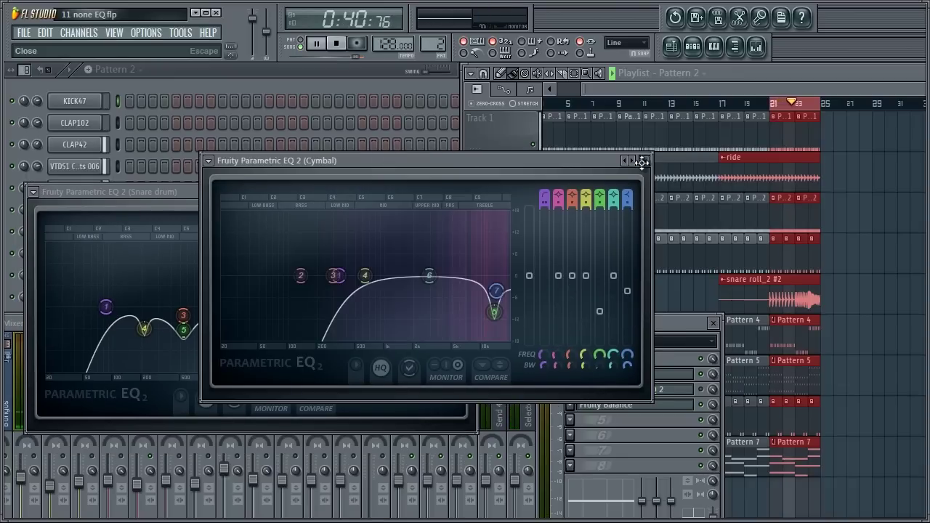
pyautogui.click(639, 162)
pyautogui.click(615, 321)
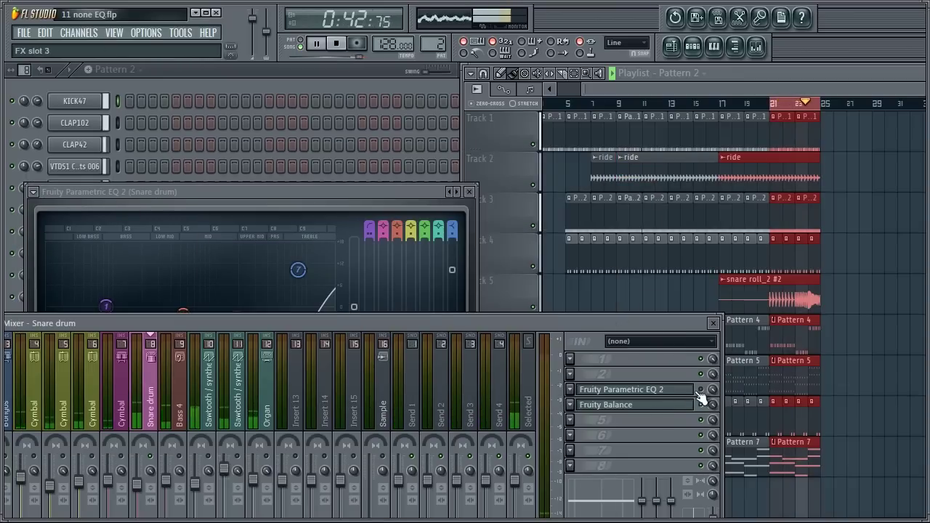
pyautogui.moveTo(393, 196); pyautogui.dragTo(393, 73)
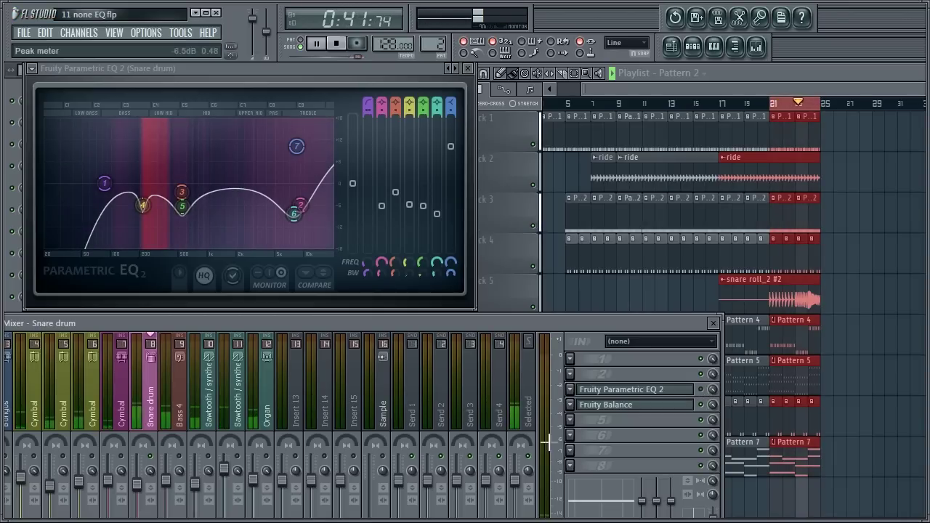
# Step: Remove Fruity Balance from effect slot 4 of the Snare drum track
pyautogui.click(569, 405)
pyautogui.moveTo(586, 417)
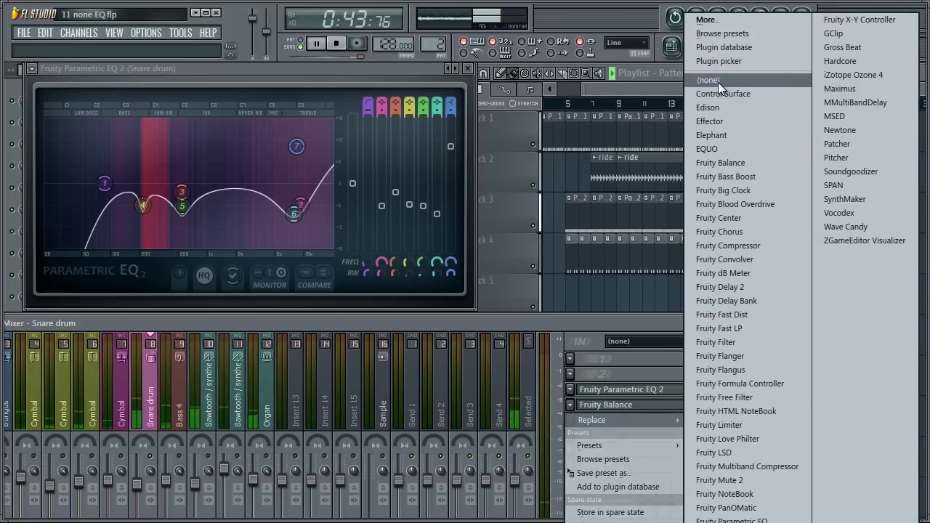
pyautogui.click(718, 82)
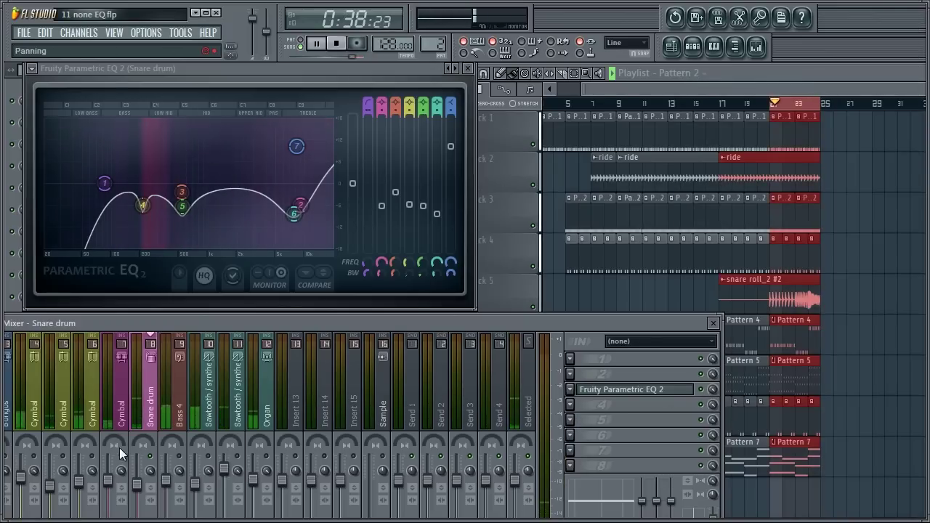
# Step: Remove Fruity Balance from effect slot 4 of the insert 7 Cymbal track
pyautogui.click(125, 419)
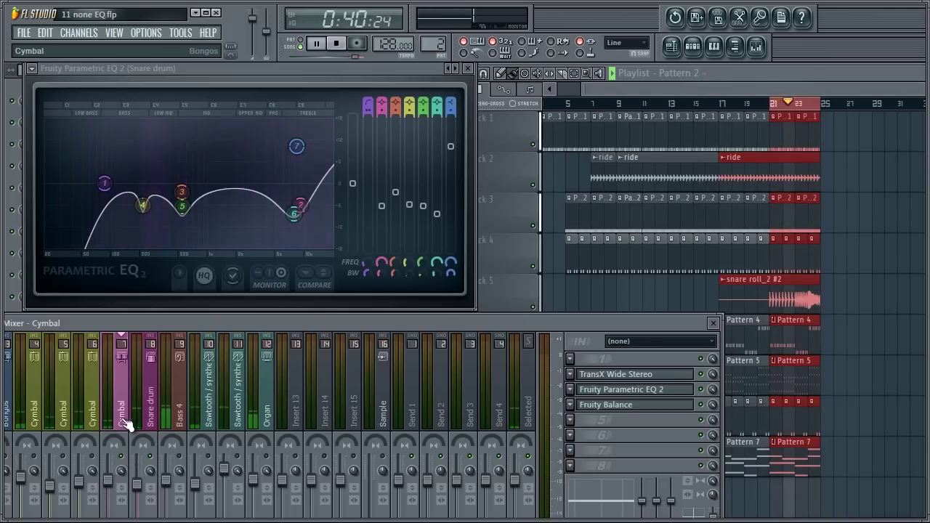
pyautogui.click(569, 404)
pyautogui.moveTo(585, 417)
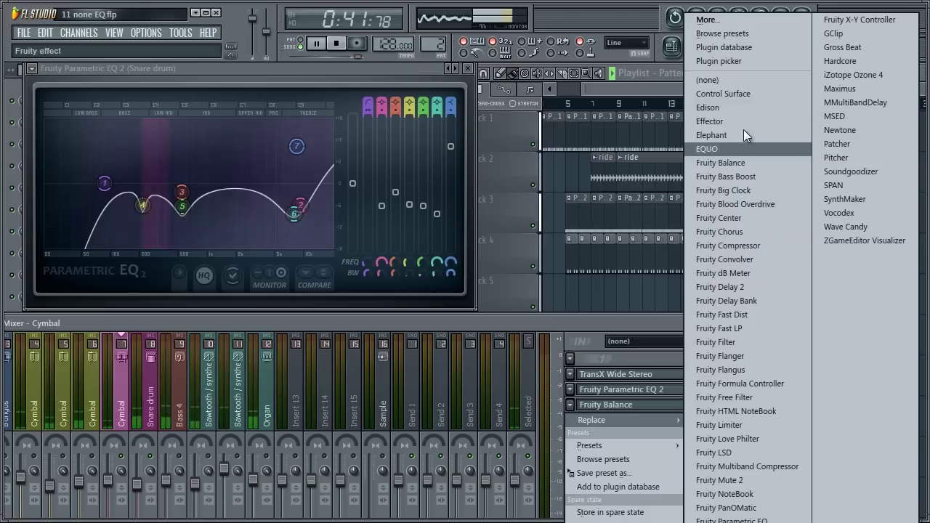
pyautogui.click(745, 77)
# Step: Remove Fruity Balance from effect slot 4 of the insert 6 Cymbal track and recheck the neighbouring Cymbal track's effects
pyautogui.click(100, 424)
pyautogui.click(570, 404)
pyautogui.click(620, 320)
pyautogui.click(570, 407)
pyautogui.moveTo(585, 418)
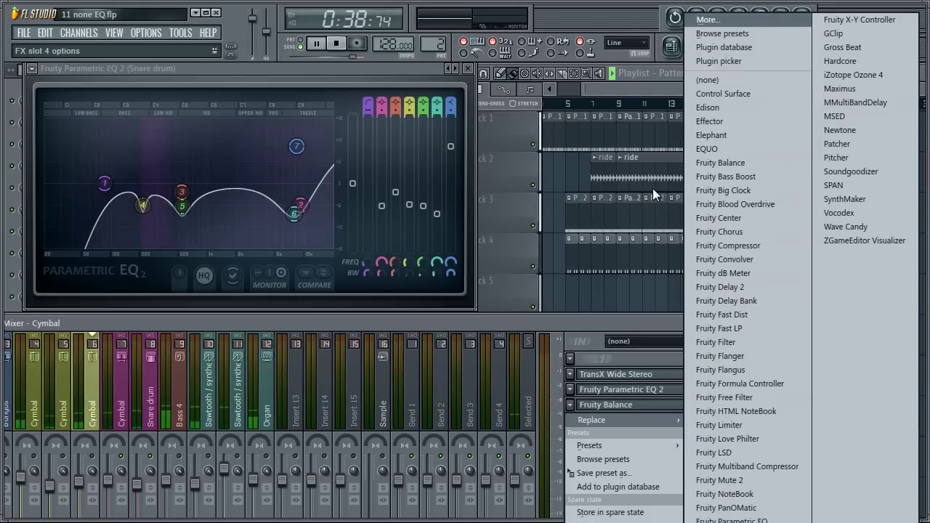
pyautogui.click(707, 75)
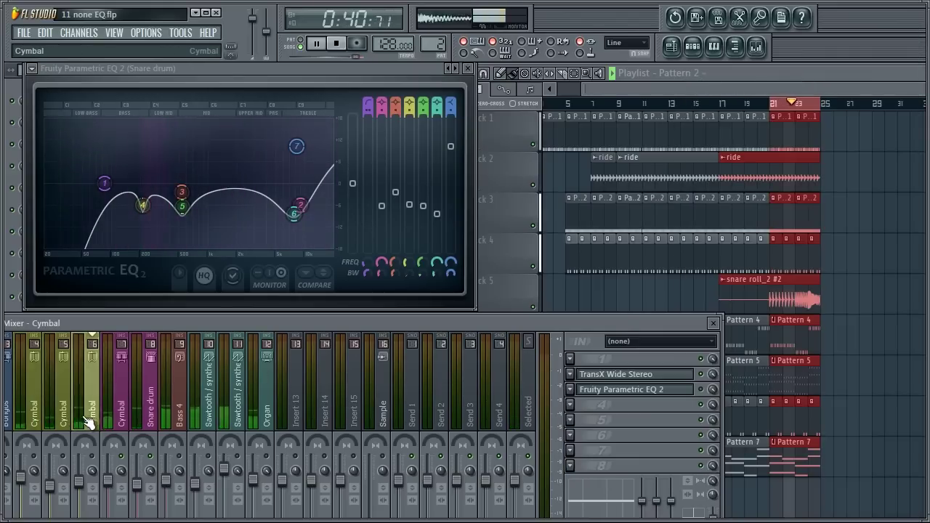
pyautogui.click(124, 421)
pyautogui.click(98, 420)
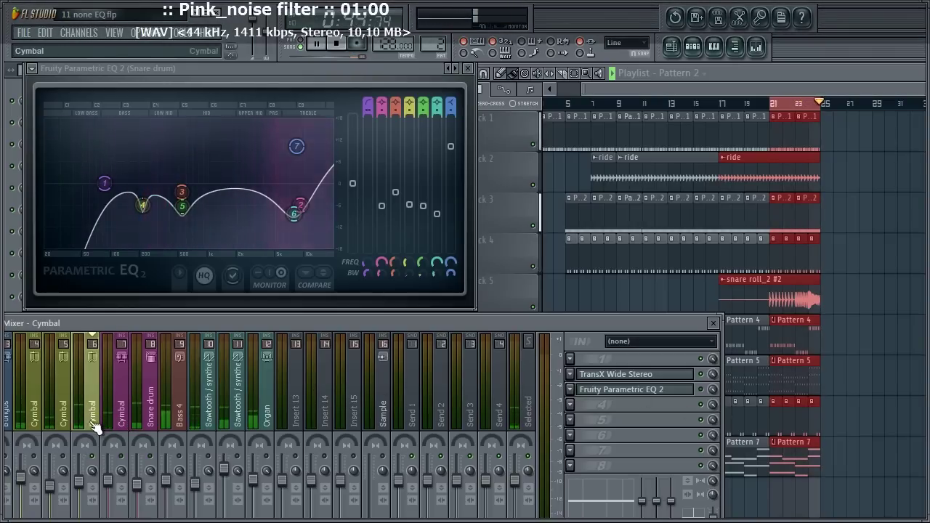
# Step: Check the insert 6 Cymbal EQ, then enable and inspect Fruity Parametric EQ 2 on the Bass 4 track
pyautogui.click(664, 393)
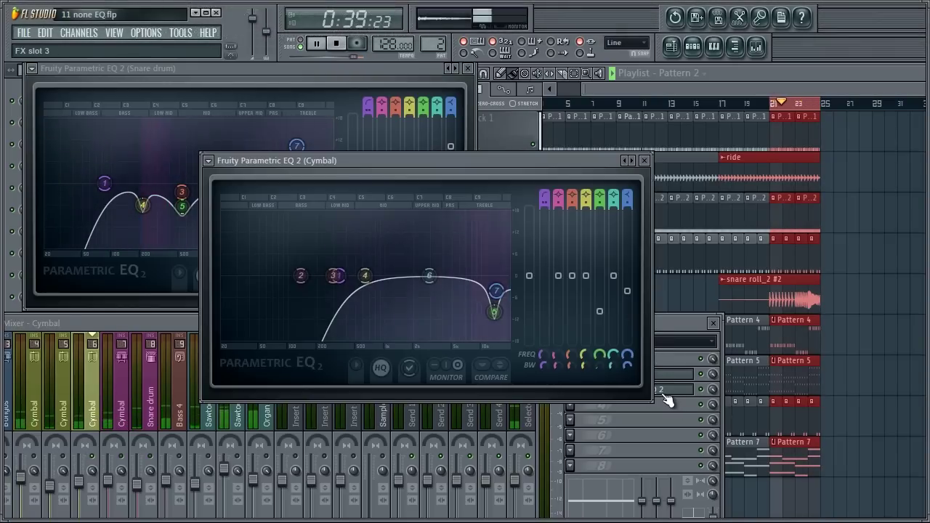
pyautogui.click(664, 392)
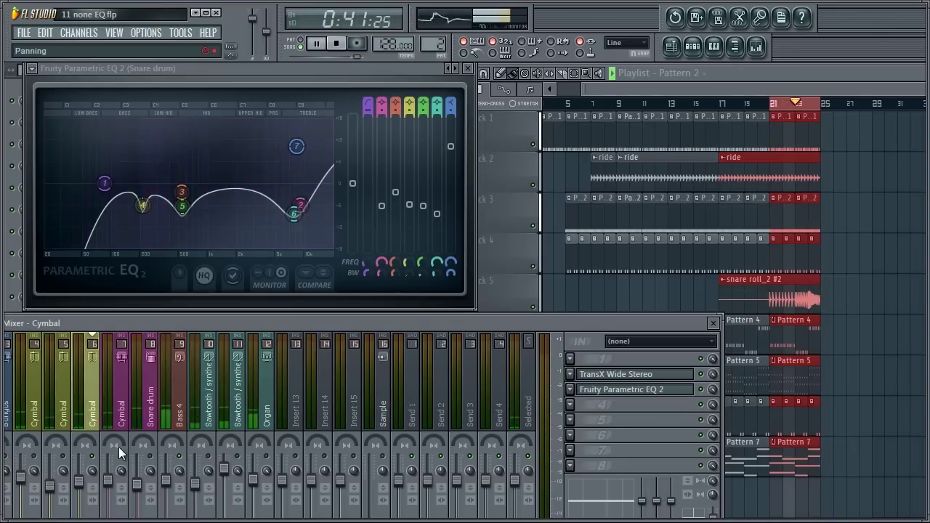
pyautogui.click(177, 417)
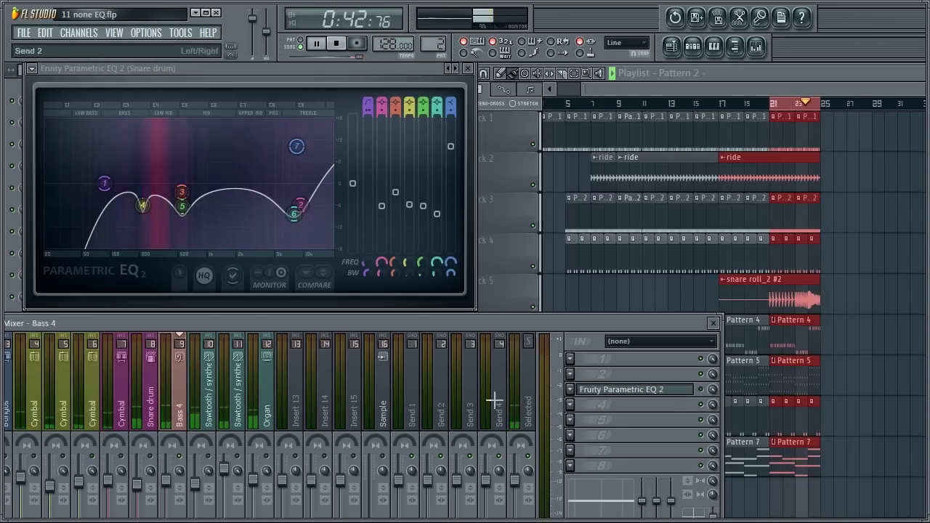
pyautogui.click(679, 392)
pyautogui.click(701, 391)
pyautogui.click(681, 391)
pyautogui.click(681, 391)
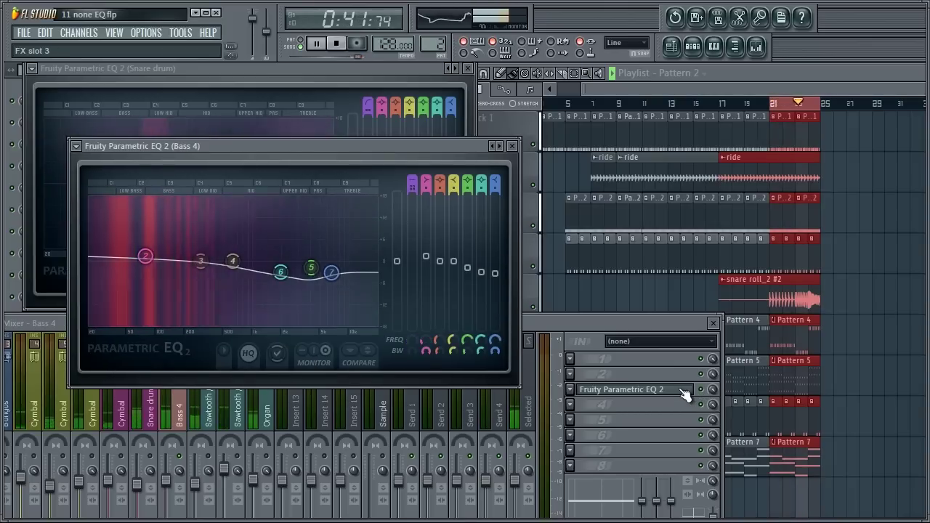
pyautogui.click(682, 393)
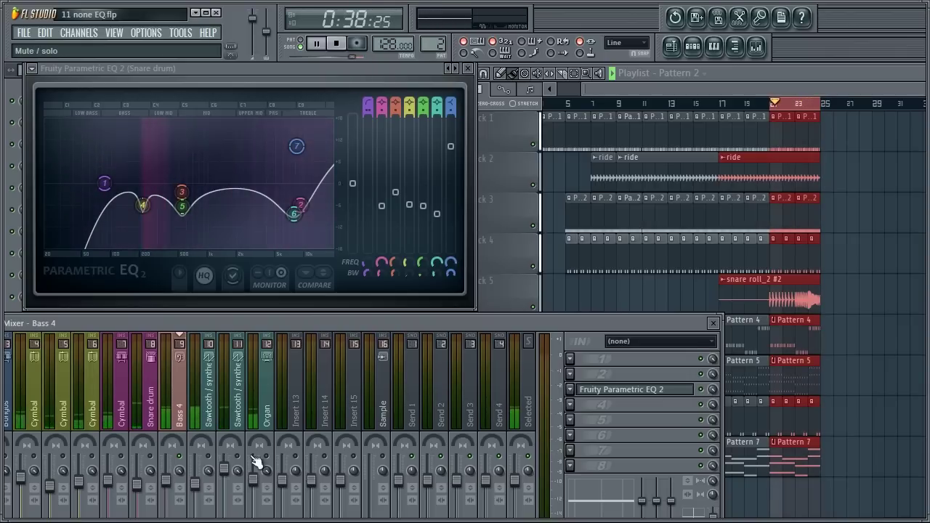
# Step: Remove Fruity Balance from effect slot 4 of the insert 10 Sawtooth / synthesizer track
pyautogui.click(207, 424)
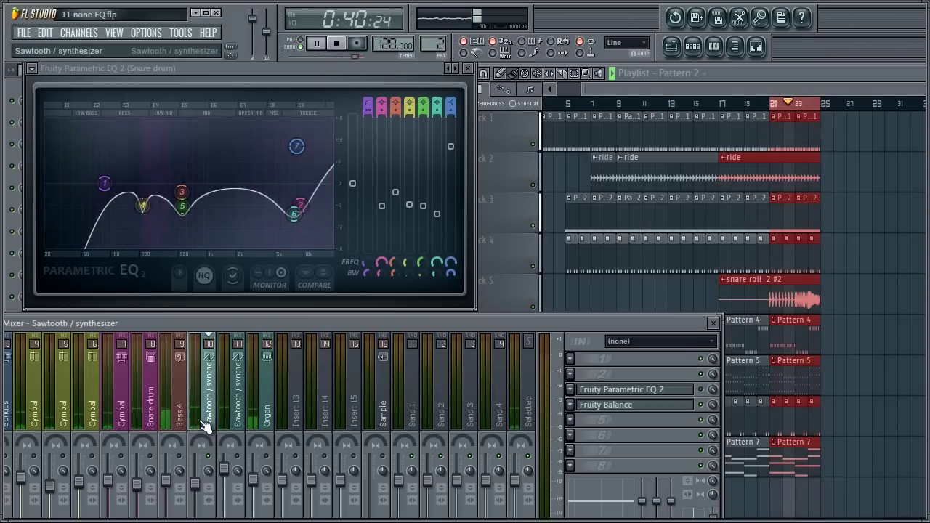
pyautogui.click(181, 423)
pyautogui.click(204, 424)
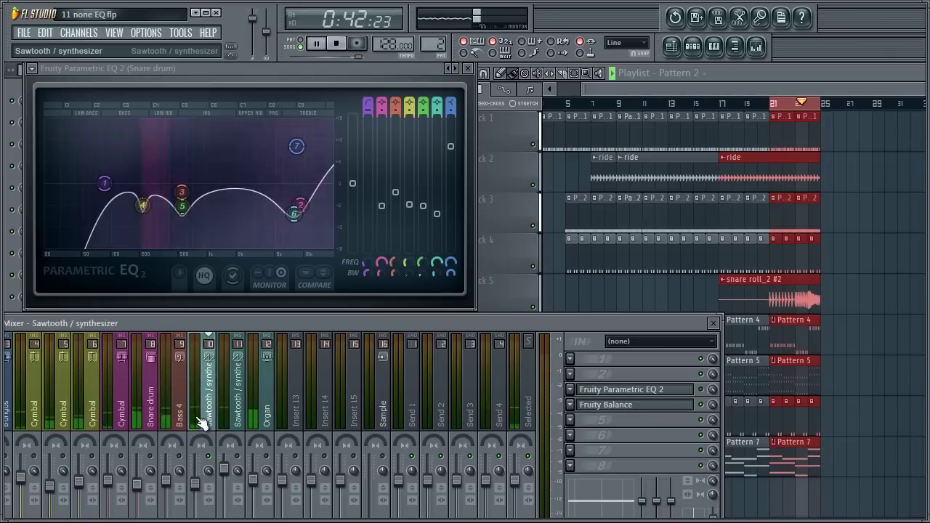
pyautogui.click(569, 407)
# Step: Enable the insert 10 Sawtooth / synthesizer EQ and put its window above the mixer in place of the Snare drum EQ
pyautogui.click(643, 390)
pyautogui.click(649, 392)
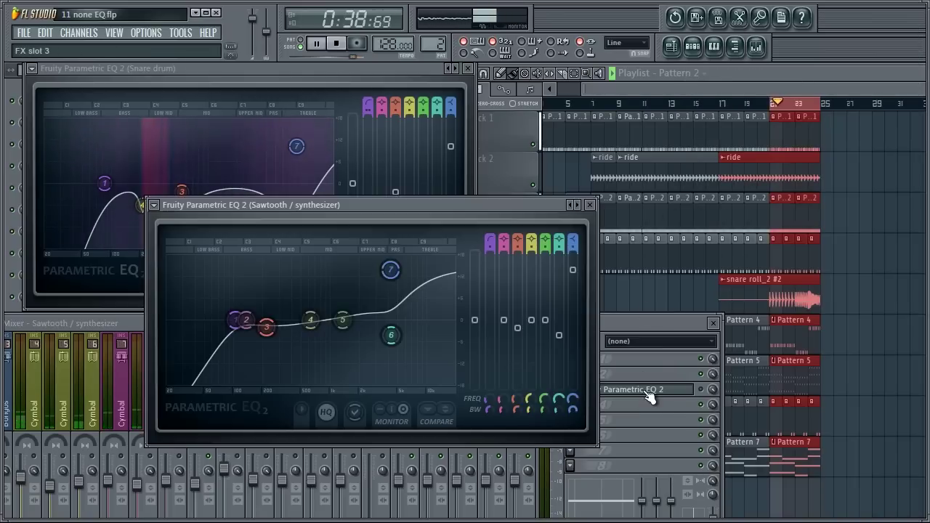
pyautogui.click(468, 69)
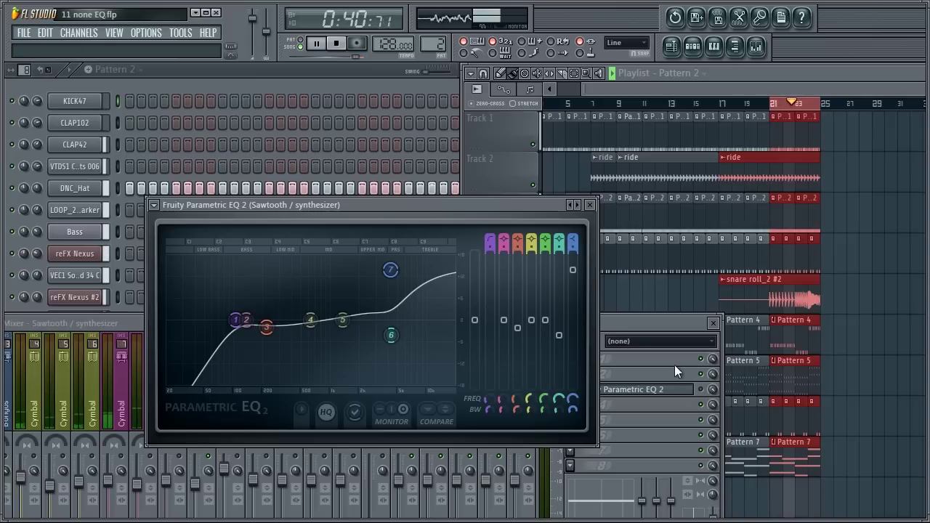
pyautogui.click(702, 390)
pyautogui.moveTo(494, 205); pyautogui.dragTo(370, 95)
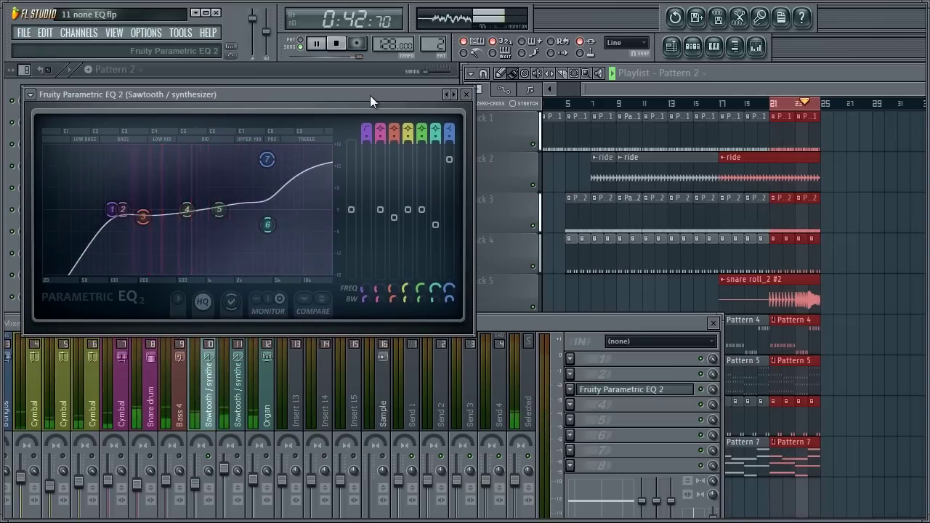
pyautogui.click(708, 389)
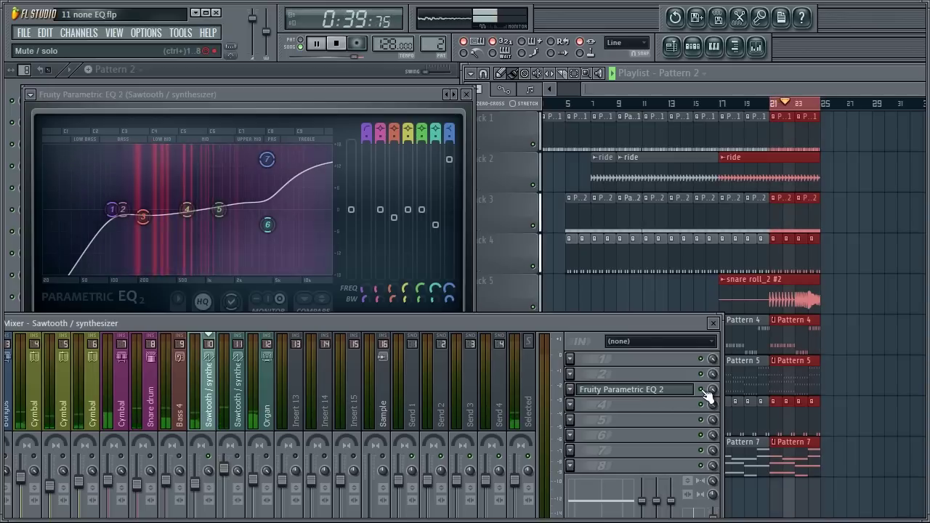
# Step: Open the insert 11 Sawtooth / synthesizer EQ above the mixer in place of the insert 10 EQ window
pyautogui.click(230, 425)
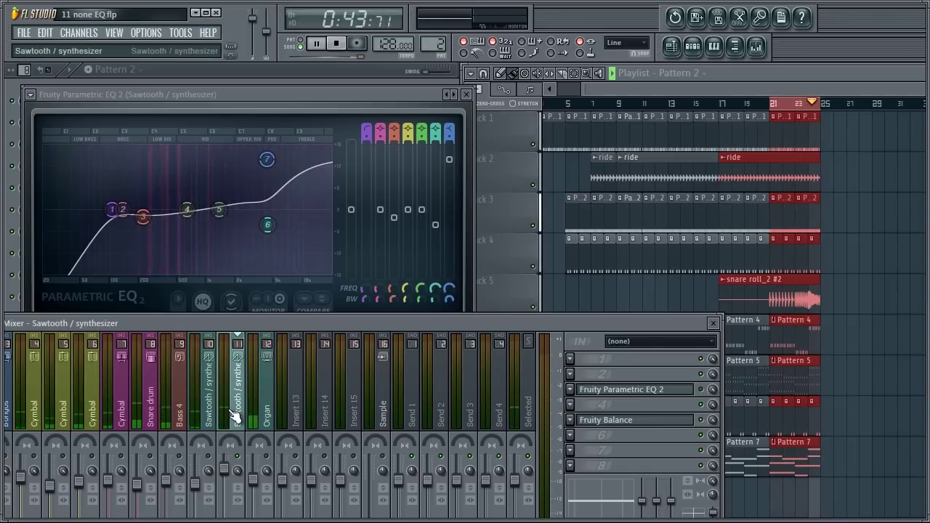
pyautogui.click(658, 396)
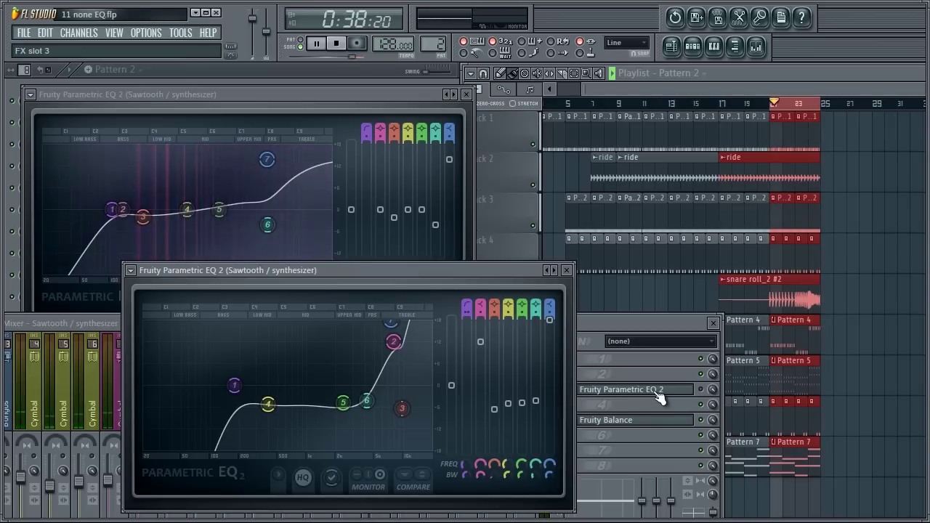
pyautogui.click(698, 396)
pyautogui.click(466, 97)
pyautogui.moveTo(435, 266); pyautogui.dragTo(404, 95)
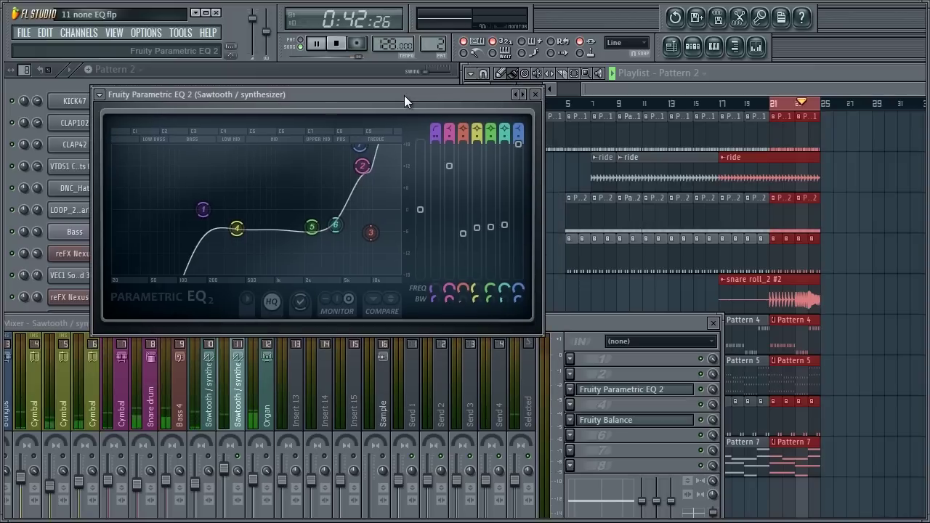
# Step: Lower treble band 7 in the insert 11 Sawtooth / synthesizer EQ, enable the EQ and close its window
pyautogui.moveTo(378, 156); pyautogui.dragTo(382, 214)
pyautogui.click(701, 390)
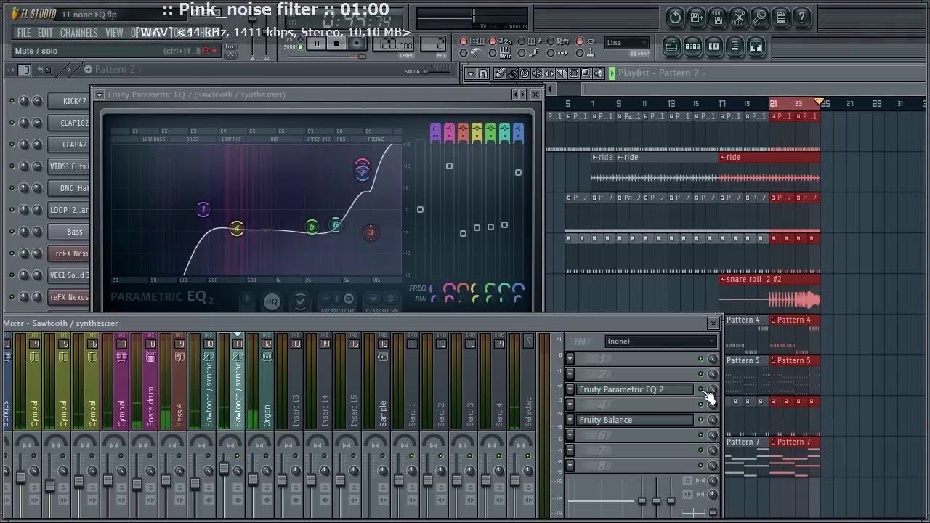
pyautogui.click(538, 94)
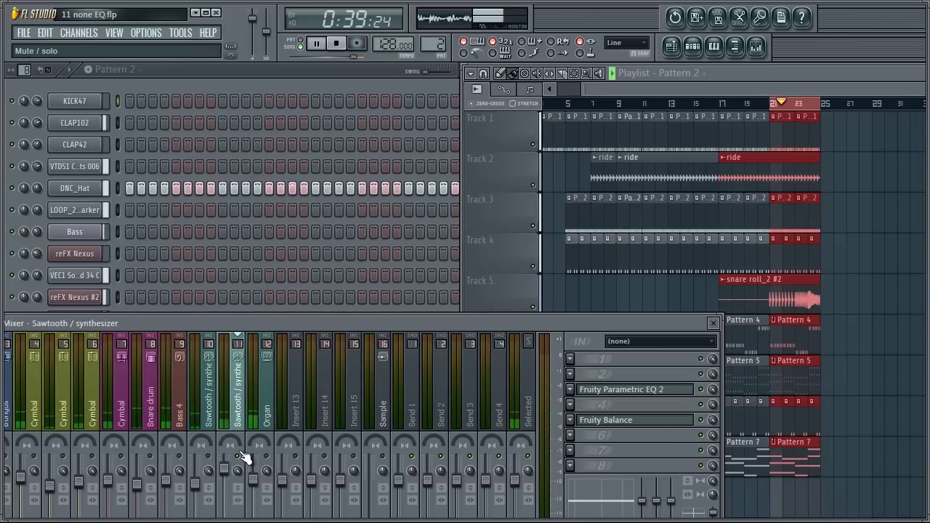
# Step: Remove Fruity Balance from effect slot 4 of the Organ track
pyautogui.click(263, 420)
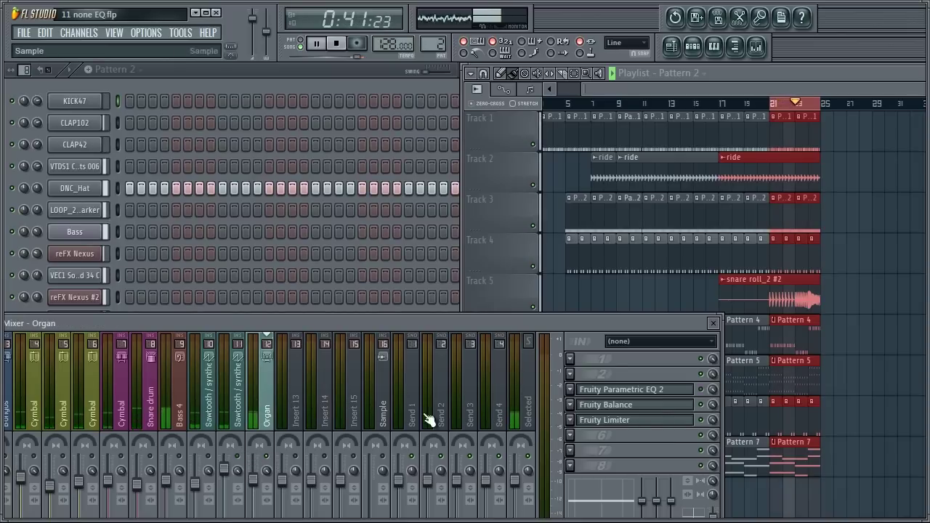
pyautogui.click(571, 405)
pyautogui.moveTo(591, 422)
pyautogui.click(709, 81)
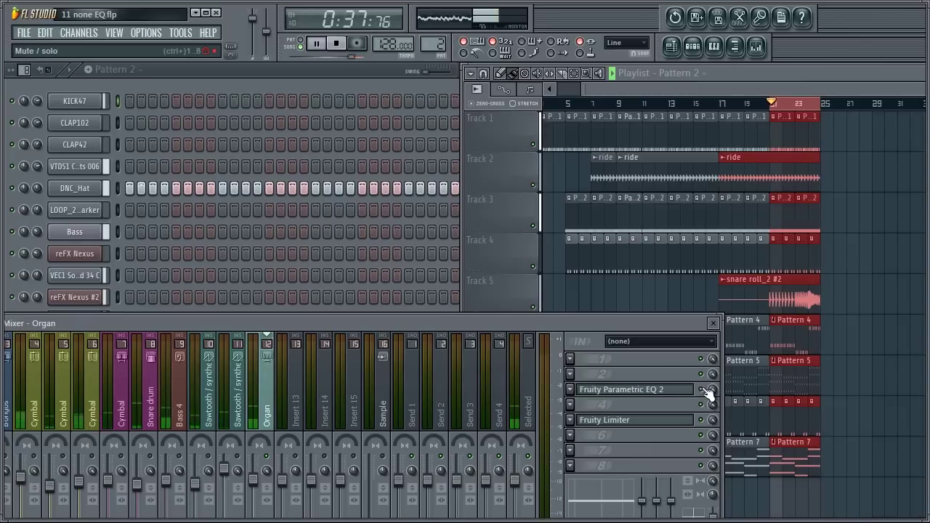
# Step: Fine-tune treble bands 6 and 7 in the Organ track's Fruity Parametric EQ 2
pyautogui.click(647, 391)
pyautogui.moveTo(677, 230); pyautogui.dragTo(681, 236)
pyautogui.moveTo(684, 276)
pyautogui.mouseDown()
pyautogui.moveTo(678, 295)
pyautogui.moveTo(684, 286)
pyautogui.mouseUp()
# Step: Remove Fruity Balance from effect slot 5 of the insert 11 Sawtooth / synthesizer track
pyautogui.click(235, 426)
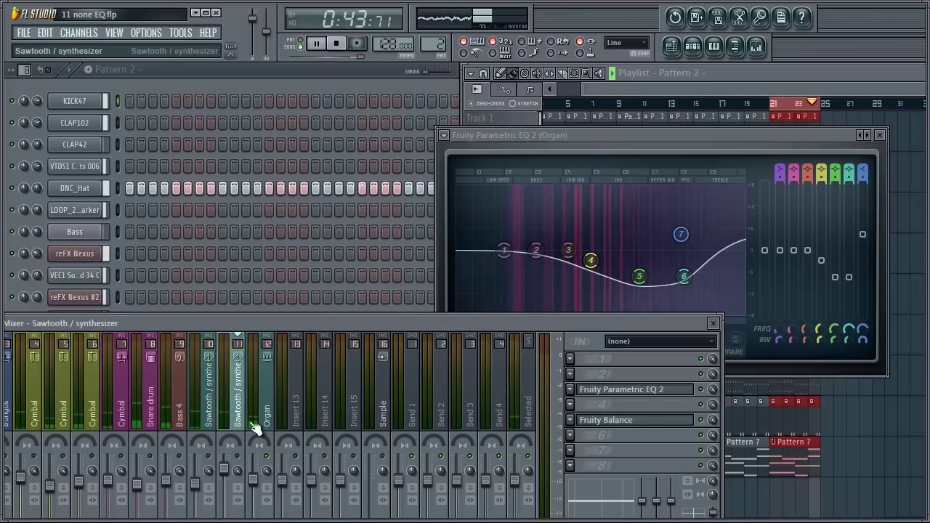
pyautogui.click(571, 420)
pyautogui.moveTo(585, 434)
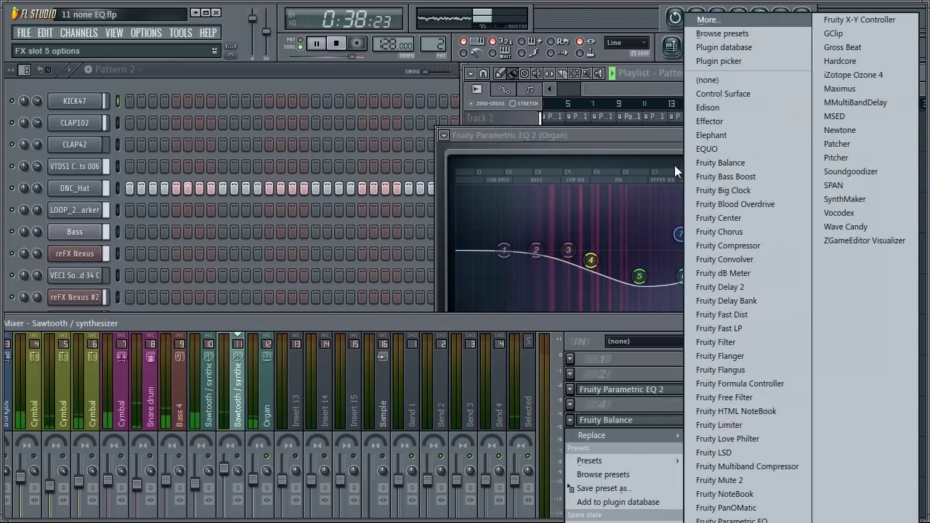
pyautogui.click(706, 82)
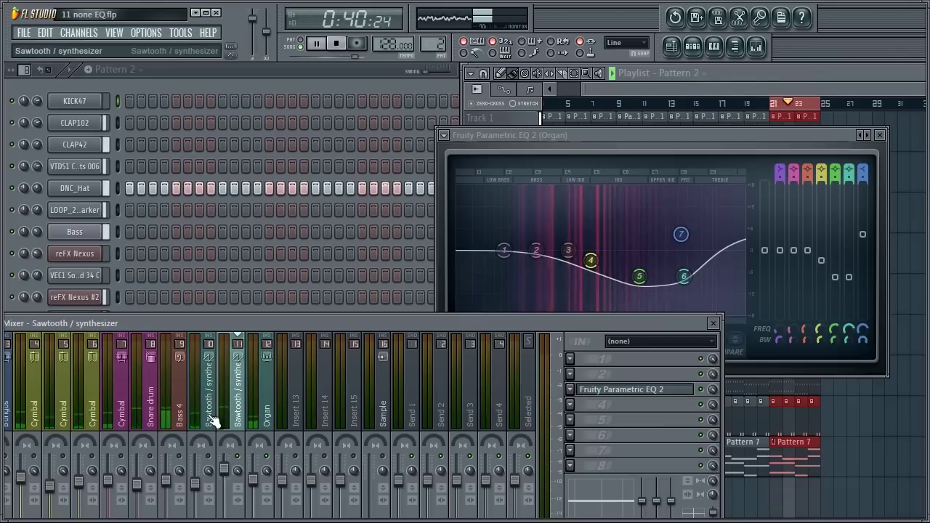
# Step: Reselect the Organ track, stop playback and close the Organ EQ window
pyautogui.click(265, 427)
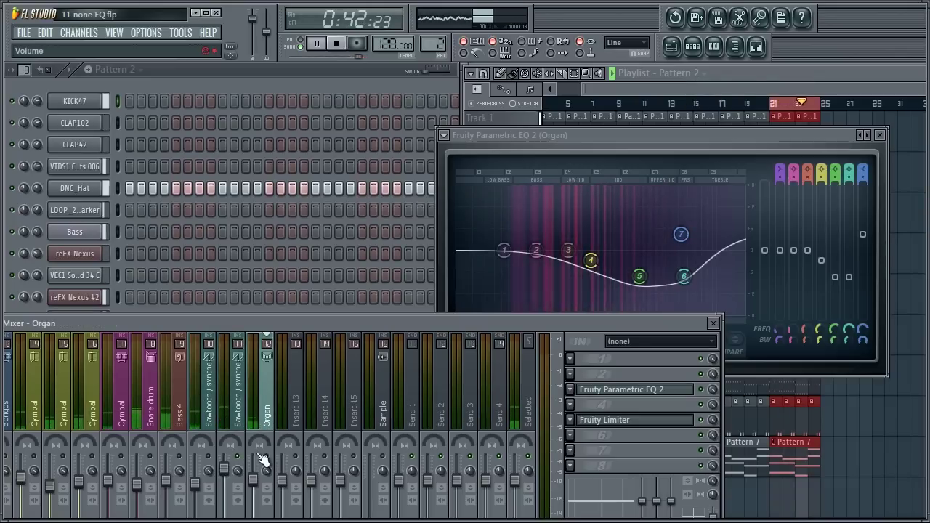
pyautogui.click(338, 44)
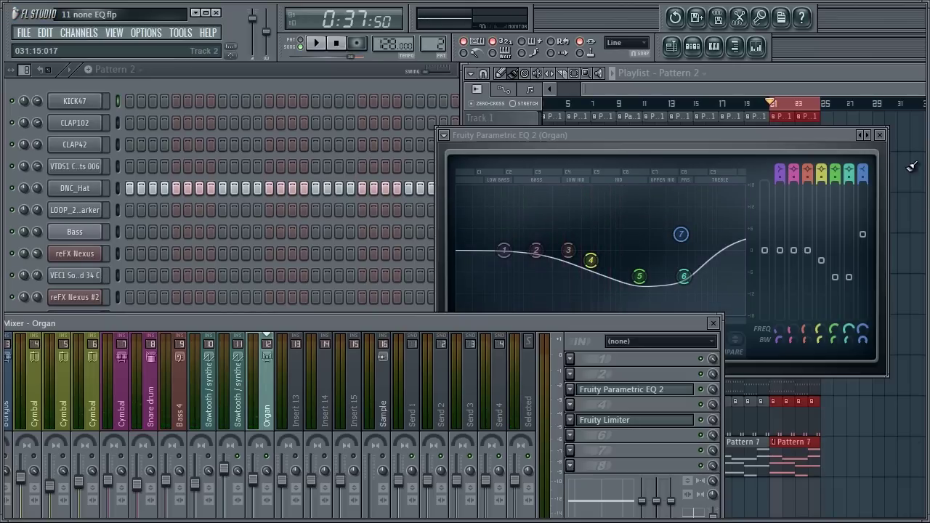
pyautogui.click(879, 136)
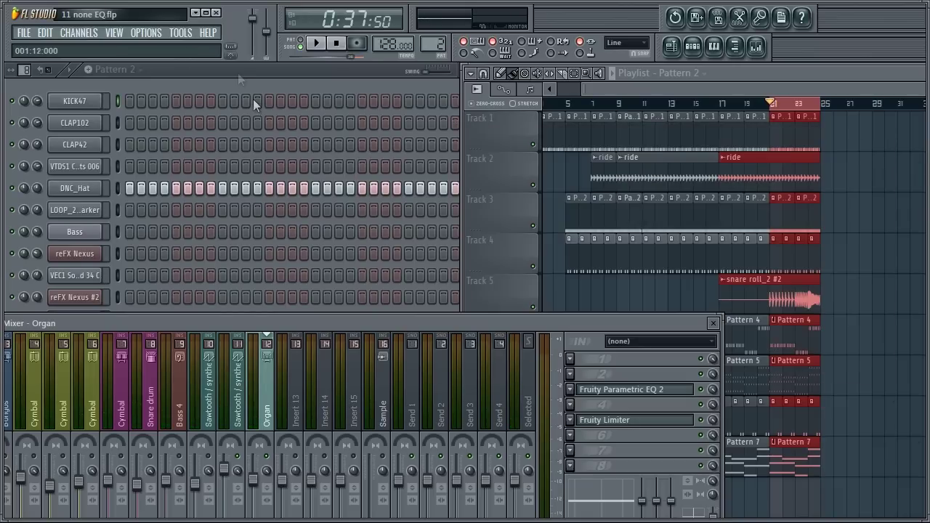
# Step: Look at the reFX Nexus channel's plugin and channel settings, and close them again
pyautogui.click(238, 72)
pyautogui.click(83, 256)
pyautogui.click(63, 256)
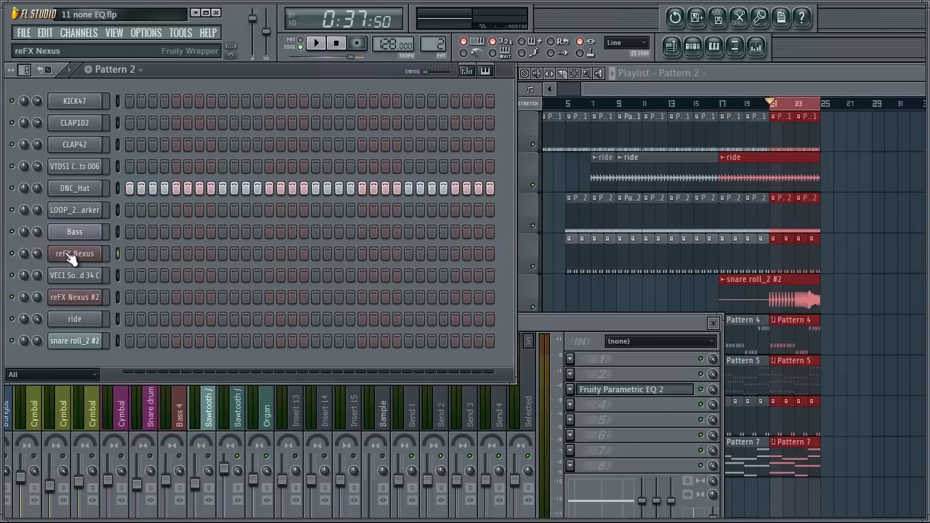
pyautogui.click(71, 254)
pyautogui.moveTo(183, 241); pyautogui.dragTo(221, 101)
pyautogui.click(734, 101)
pyautogui.click(307, 102)
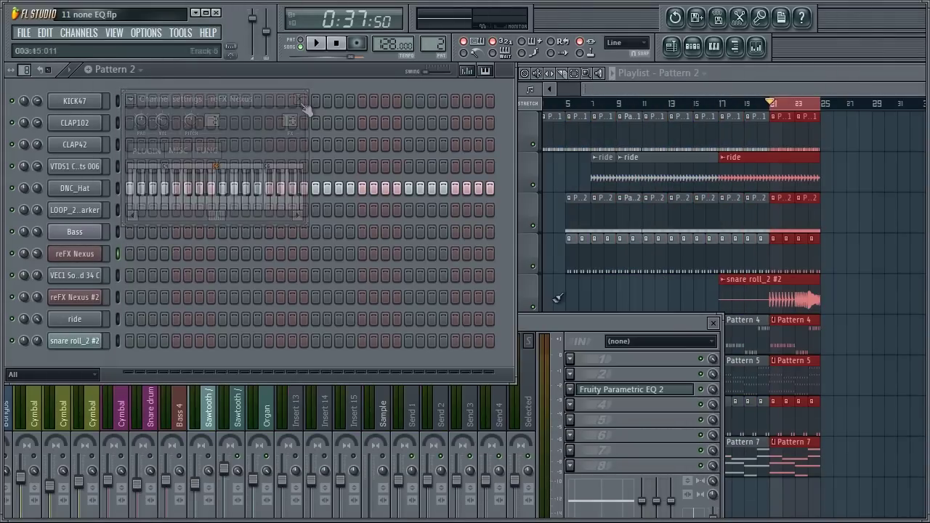
# Step: Move the mixer clear of the playlist's edge, clear the time selection and play the song from bar 9
pyautogui.moveTo(543, 325); pyautogui.dragTo(674, 177)
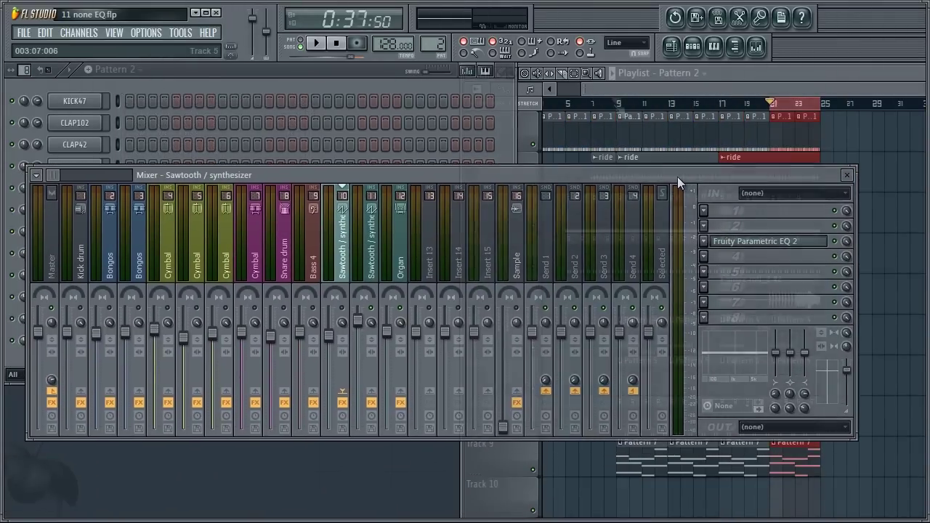
pyautogui.click(616, 103)
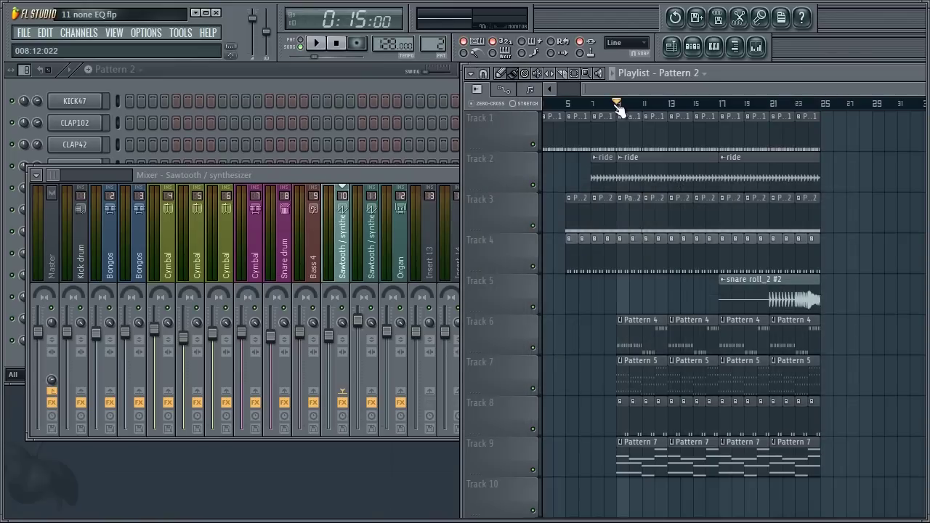
pyautogui.press('space')
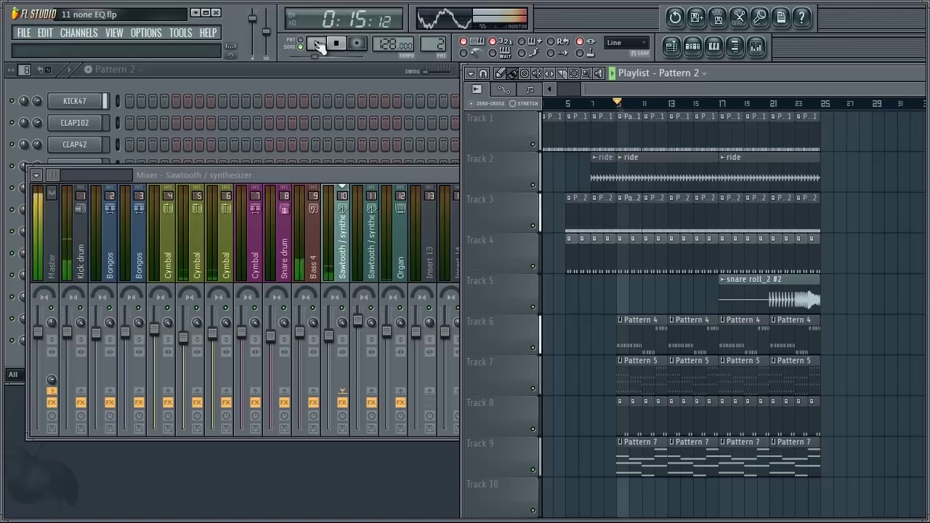
# Step: Save the 11 none EQ.flp project and shift the mixer window down below the upper channels
pyautogui.click(24, 33)
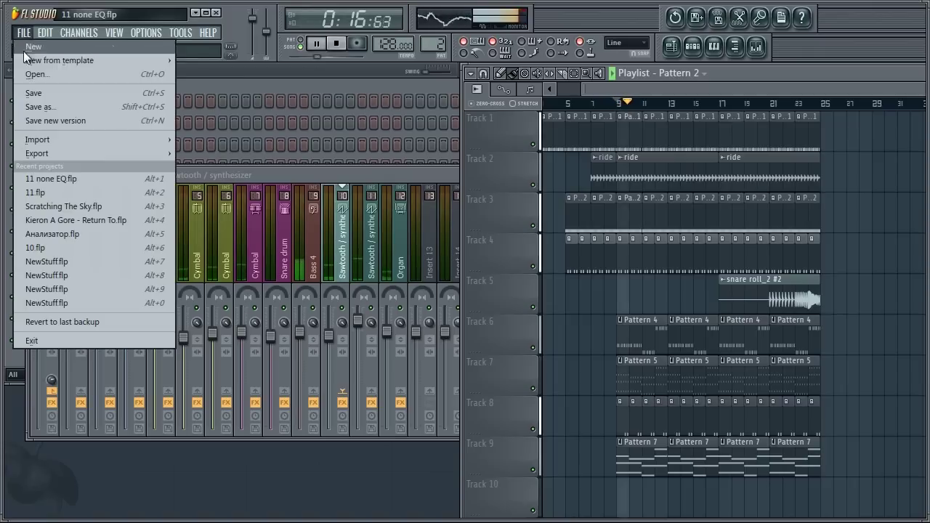
pyautogui.click(35, 92)
pyautogui.moveTo(192, 174); pyautogui.dragTo(204, 236)
# Step: Nudge the mixer window slightly lower and jump playback to about bar 23 of the playlist
pyautogui.click(659, 92)
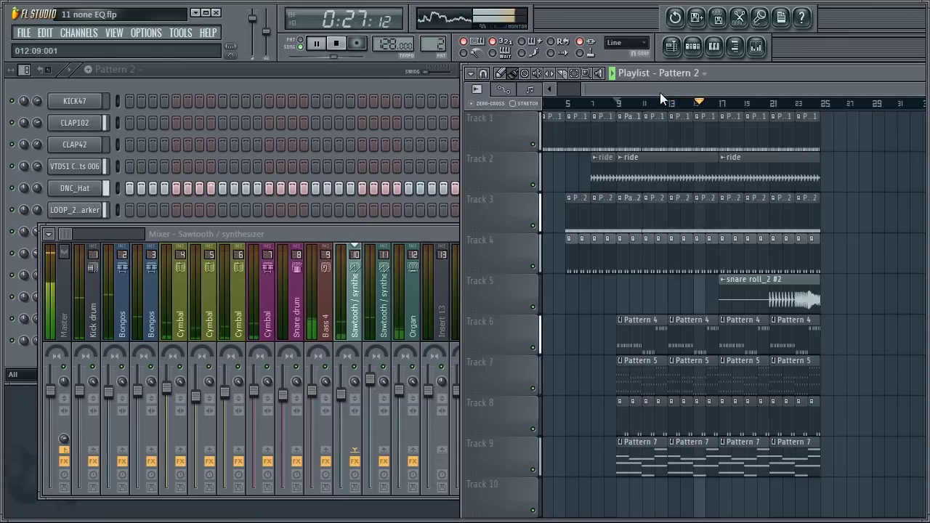
pyautogui.moveTo(351, 233); pyautogui.dragTo(348, 240)
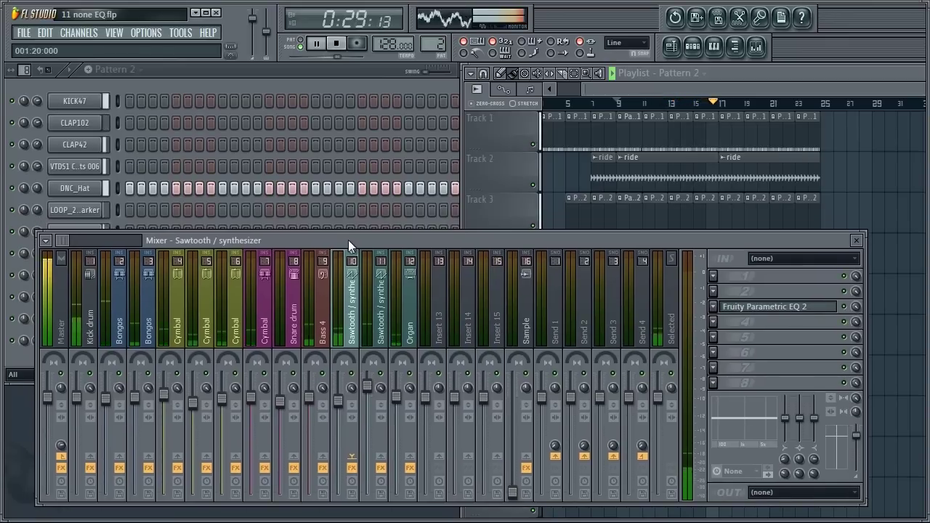
pyautogui.moveTo(682, 91); pyautogui.dragTo(702, 91)
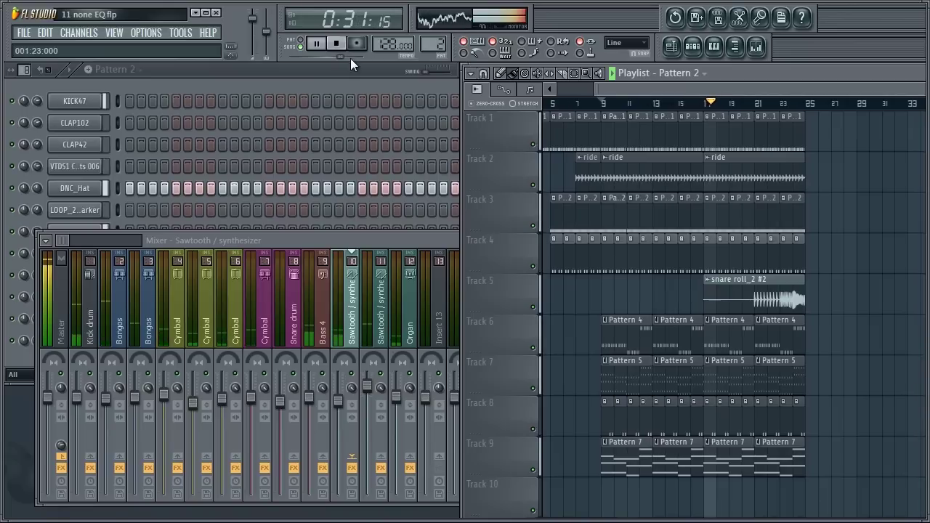
pyautogui.click(781, 104)
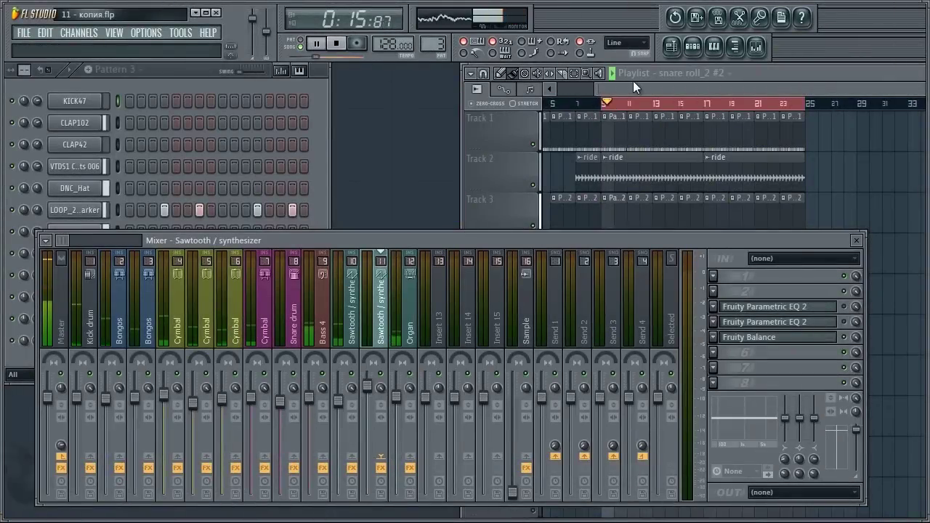
# Step: Save the 11 - копия.flp project while it plays
pyautogui.moveTo(634, 88); pyautogui.dragTo(658, 89)
pyautogui.click(36, 35)
pyautogui.click(32, 87)
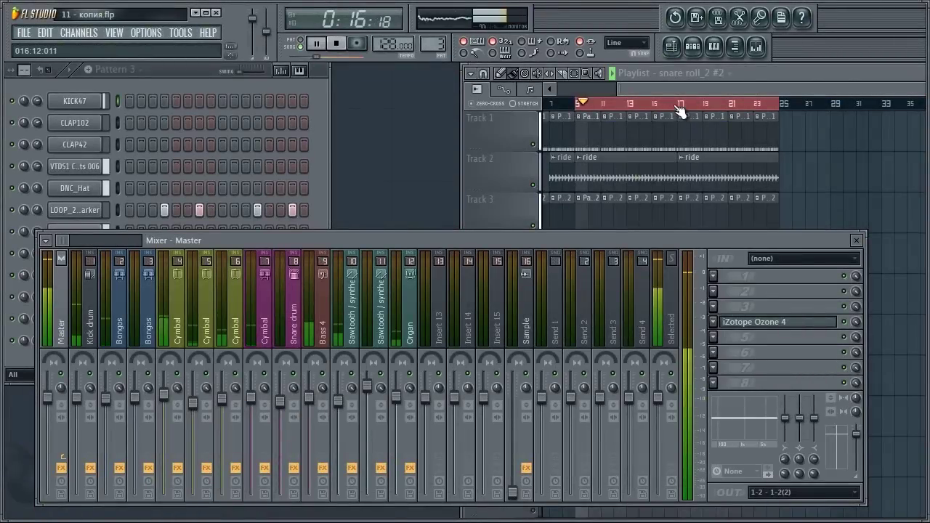
# Step: Jump playback of the 11 - копия.flp project to bar 17, bar 21 and about bar 23 in the playlist
pyautogui.click(680, 105)
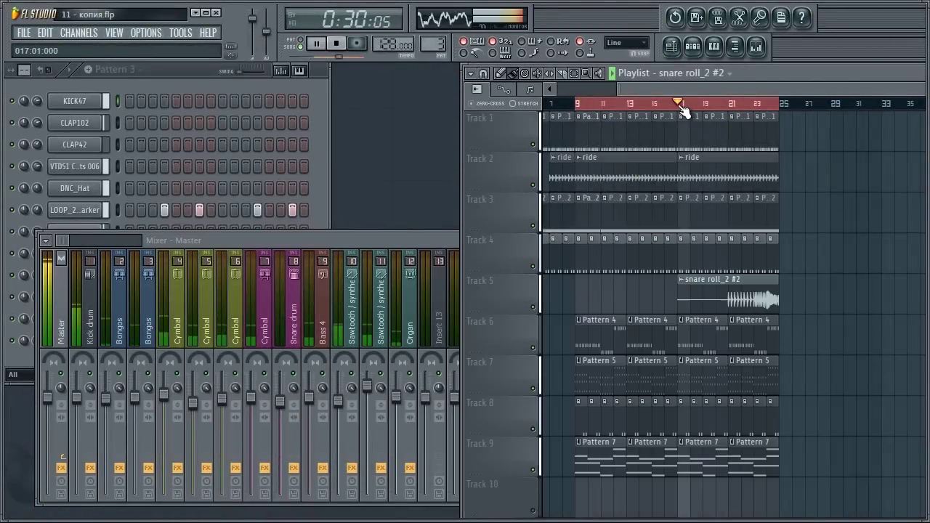
pyautogui.click(730, 107)
pyautogui.click(755, 106)
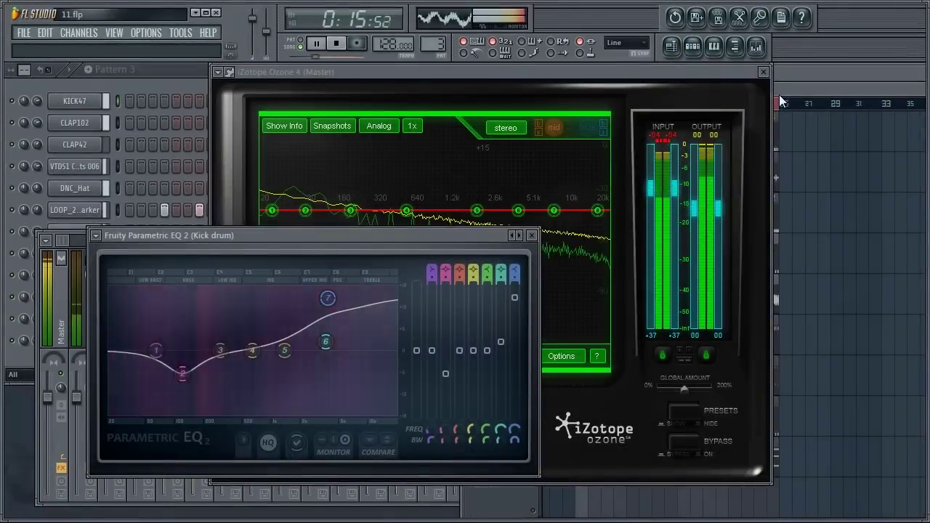
# Step: Bring the 11.flp playlist to the front, play from about bar 15, and stop playback
pyautogui.click(779, 94)
pyautogui.click(653, 103)
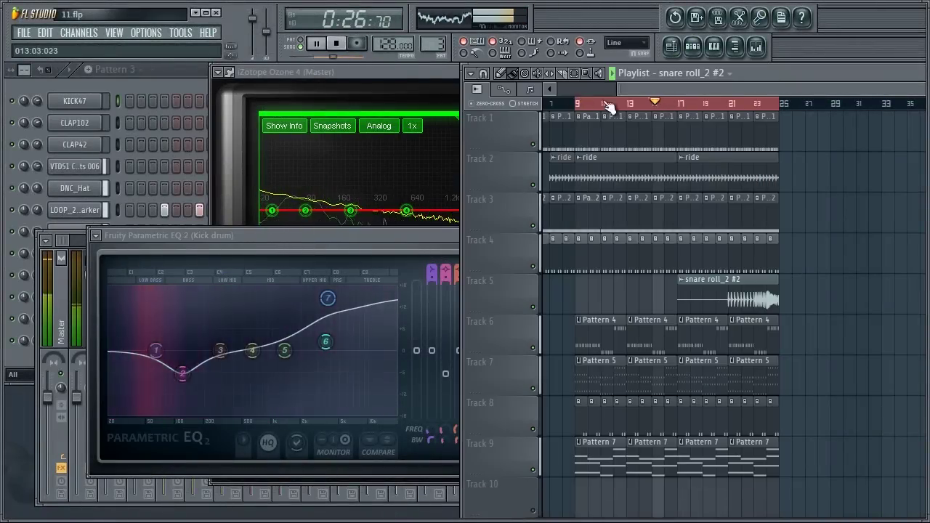
pyautogui.click(337, 44)
pyautogui.click(337, 43)
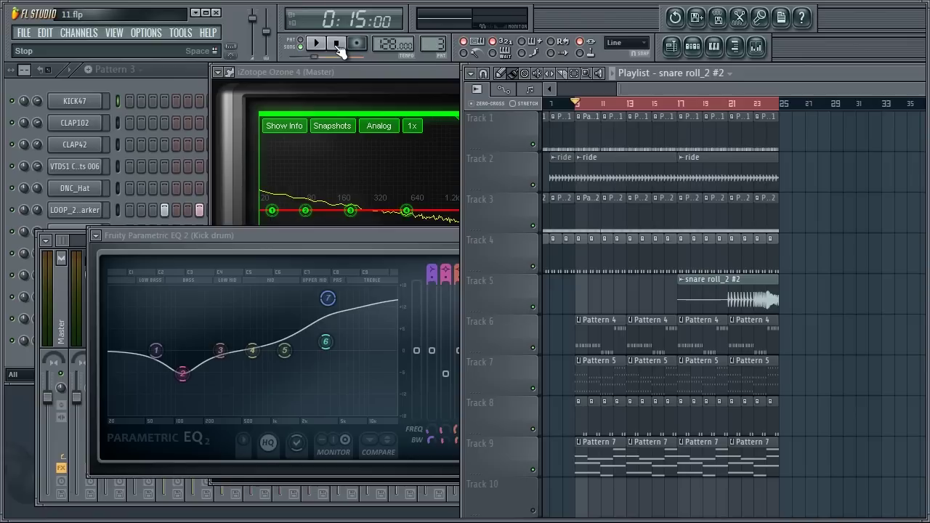
# Step: Open the Loudness Maximizer section of the master's iZotope Ozone 4 and watch its meters during a short playback
pyautogui.click(289, 71)
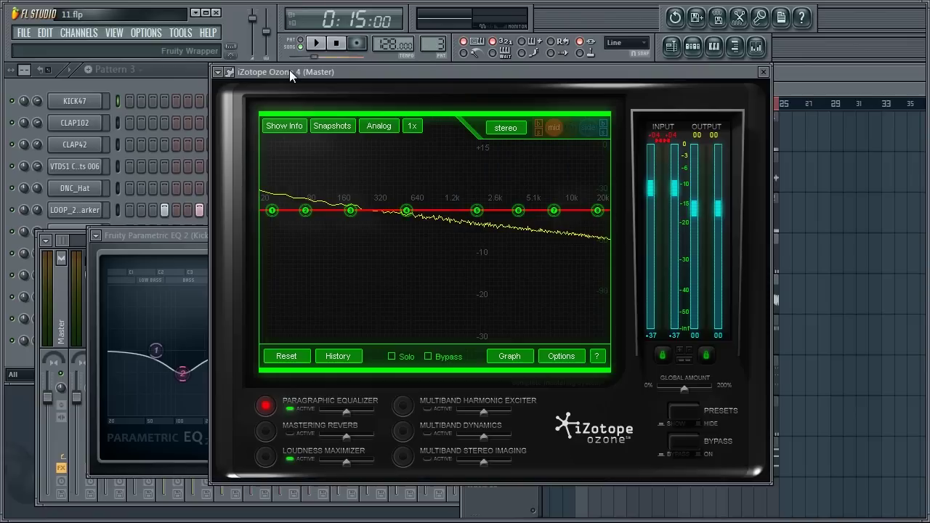
pyautogui.click(265, 456)
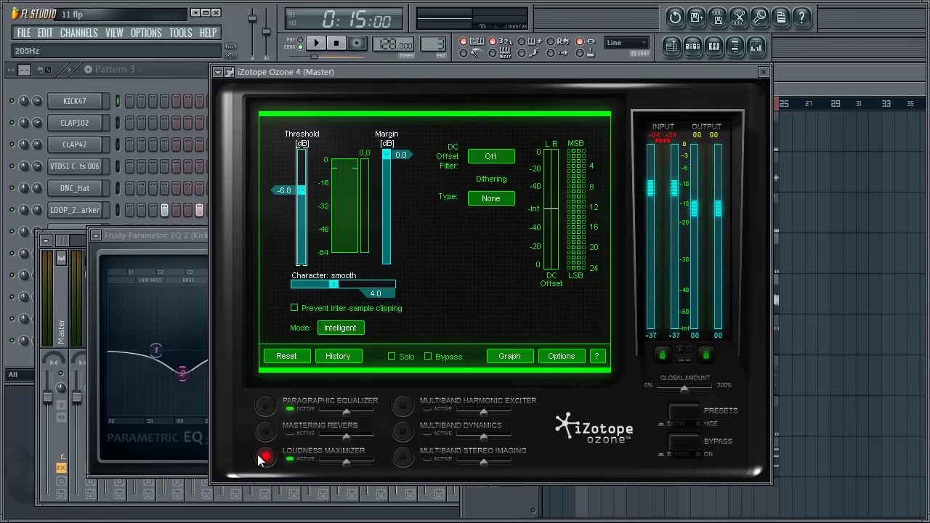
pyautogui.click(316, 43)
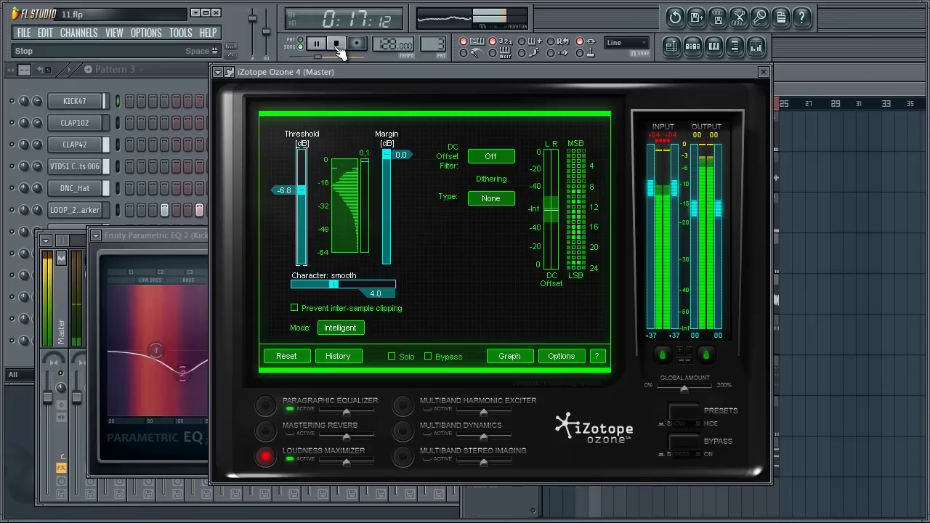
pyautogui.click(336, 45)
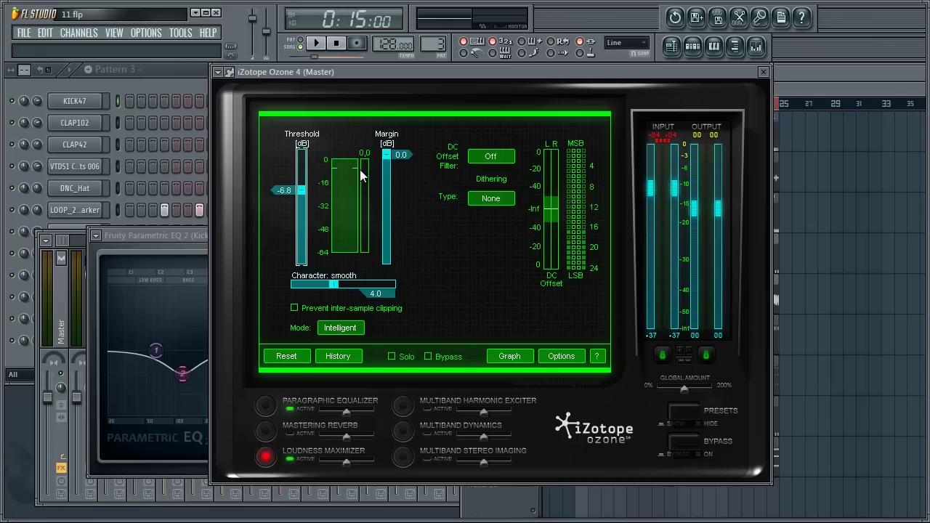
# Step: Return to Ozone's Paragraphic Equalizer, show spectrum snapshot D during playback for comparison, and stop playback
pyautogui.click(265, 405)
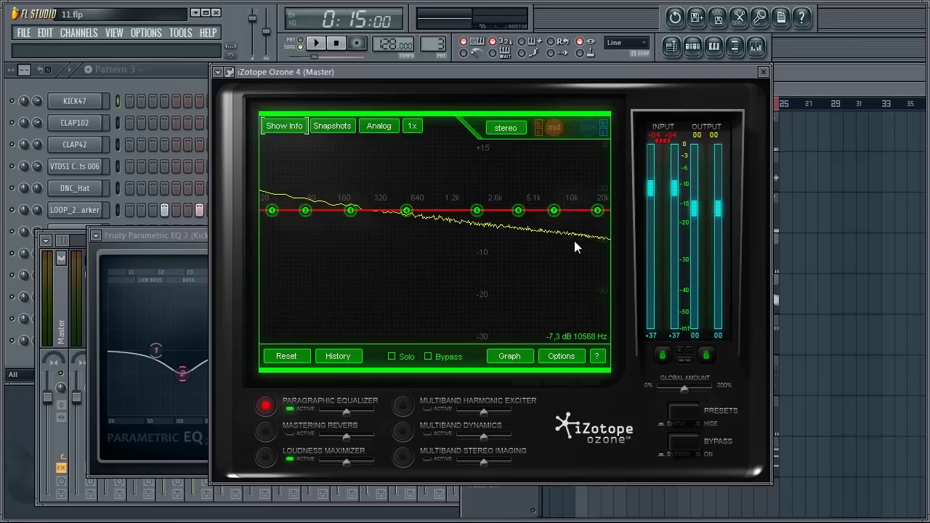
pyautogui.click(322, 48)
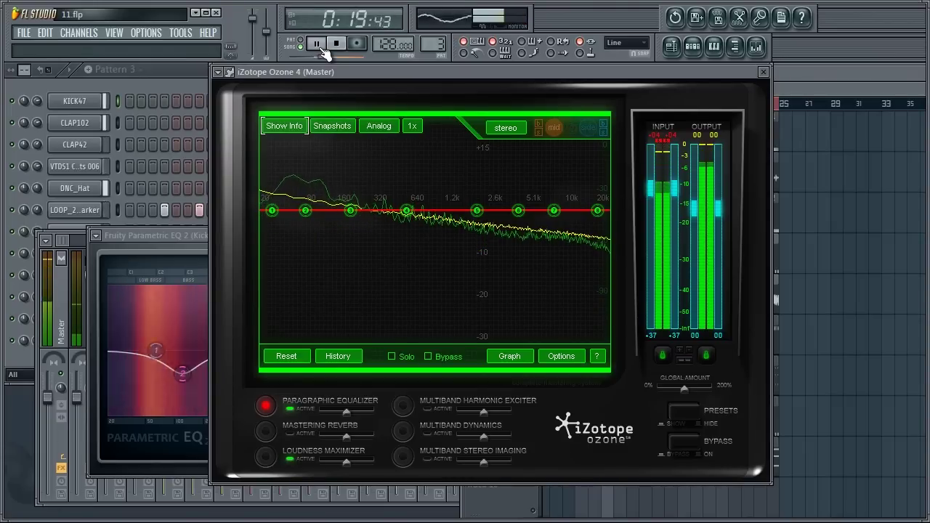
pyautogui.click(338, 129)
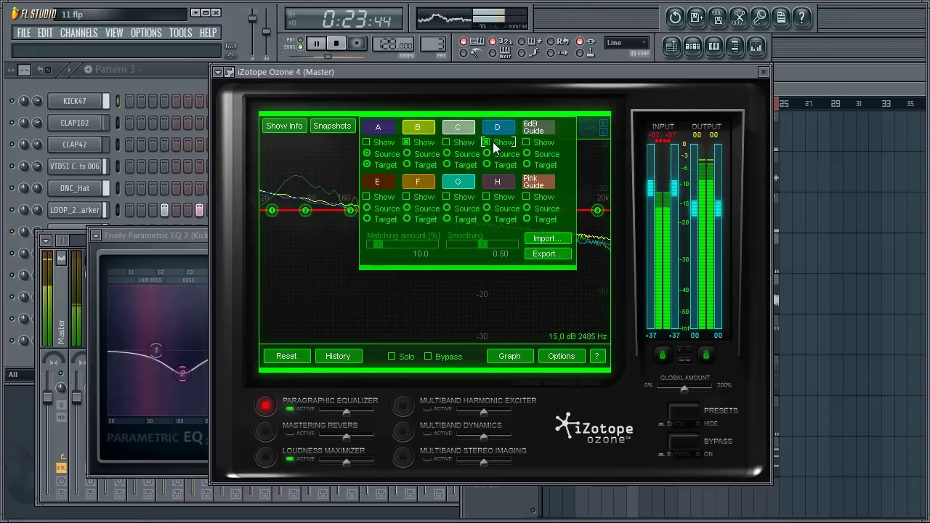
pyautogui.click(328, 127)
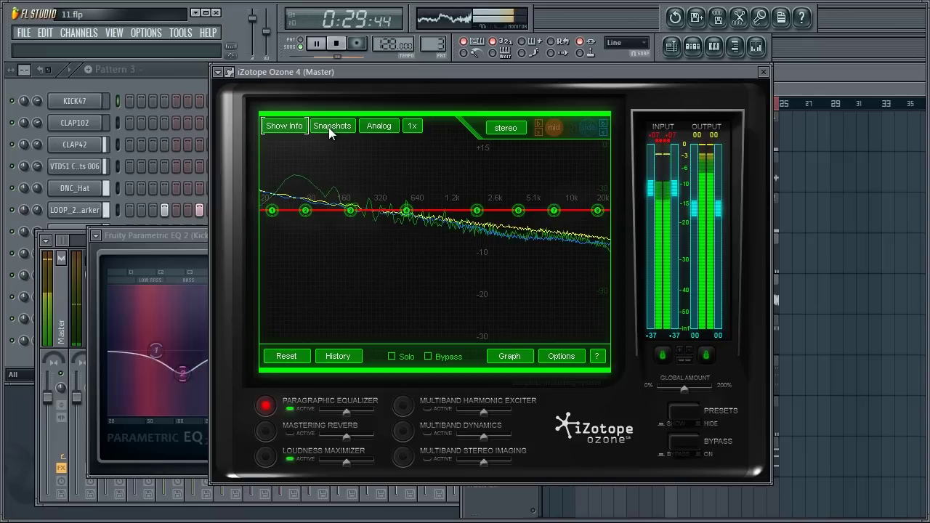
pyautogui.click(339, 45)
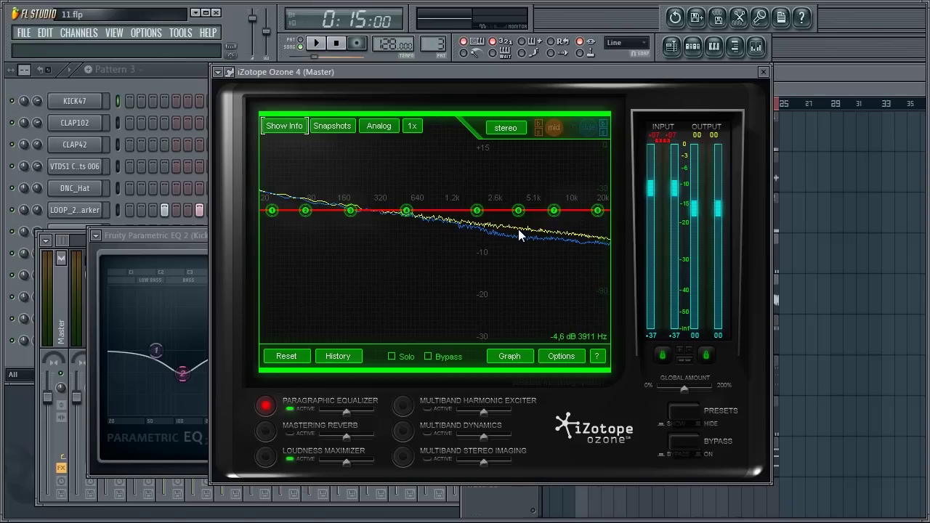
# Step: Hide snapshot D, capture and show the playing spectrum as snapshot G, and stop playback
pyautogui.click(347, 126)
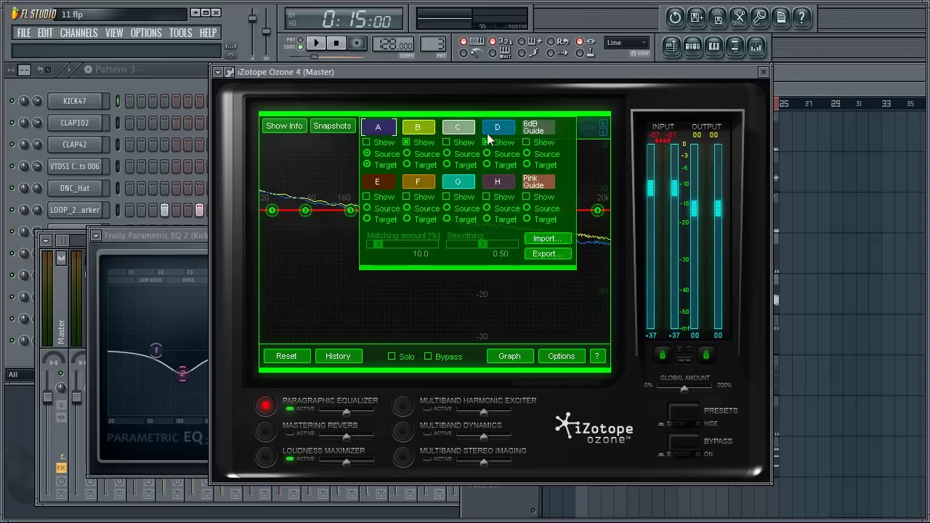
pyautogui.click(485, 142)
pyautogui.click(316, 44)
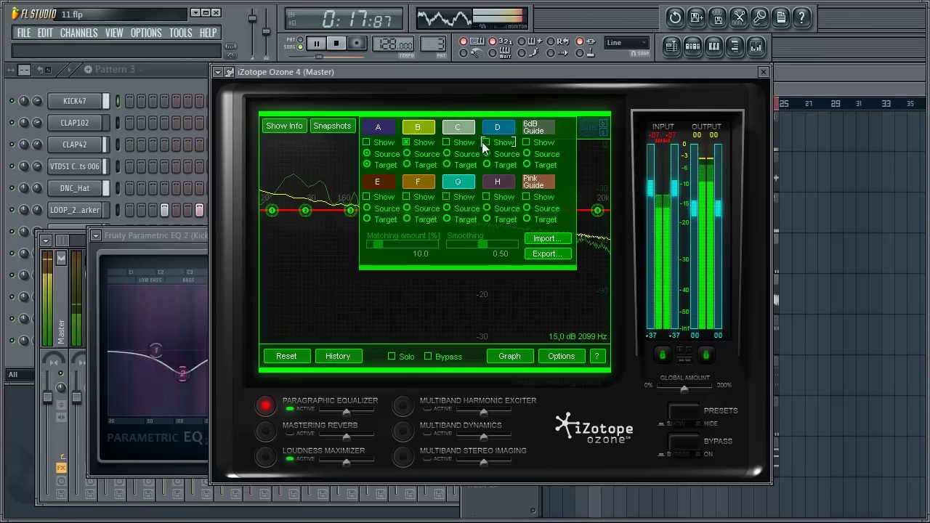
pyautogui.click(446, 197)
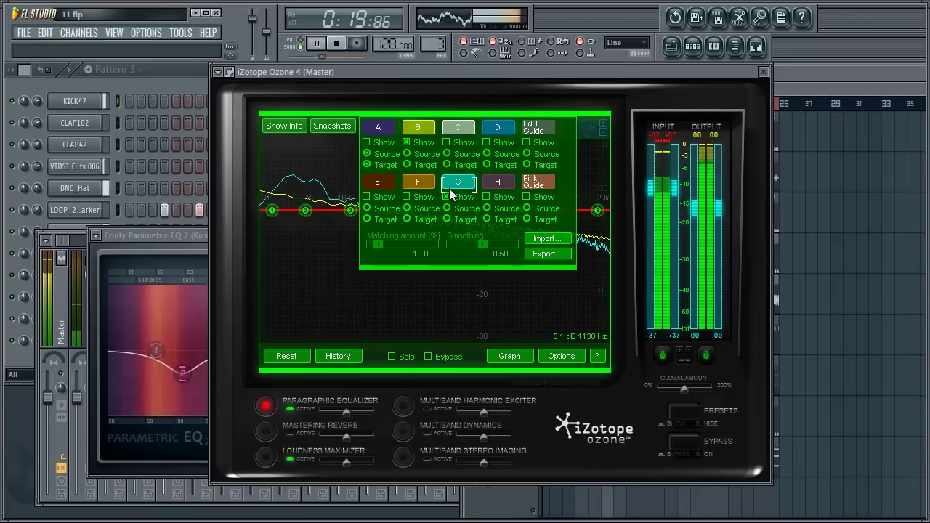
pyautogui.click(319, 125)
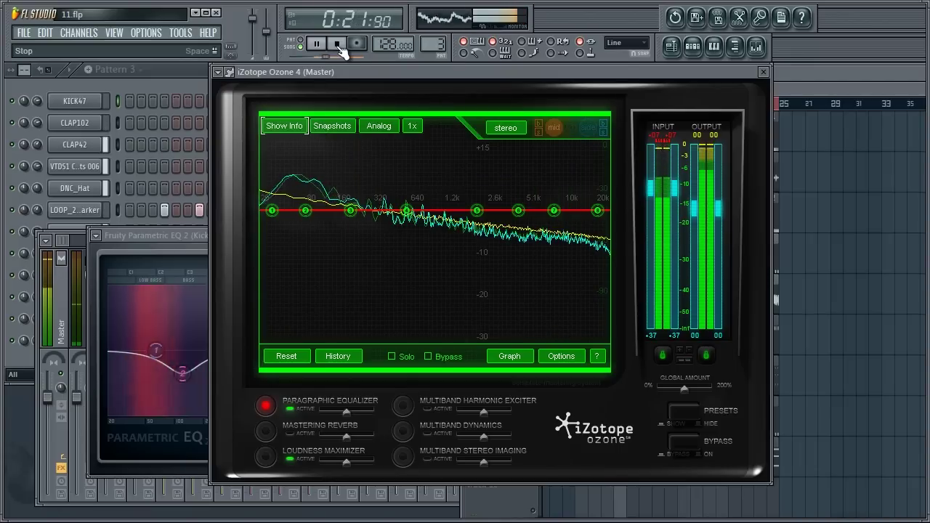
pyautogui.click(338, 45)
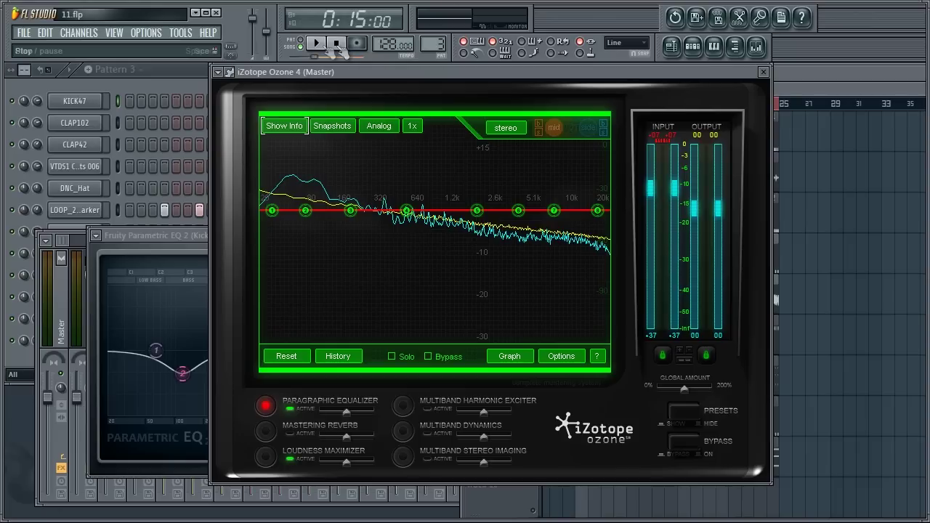
# Step: Play the song and compare Bongos tracks 2 and 3 and Cymbal track 4 with and without their mixer effects
pyautogui.click(316, 43)
pyautogui.click(61, 238)
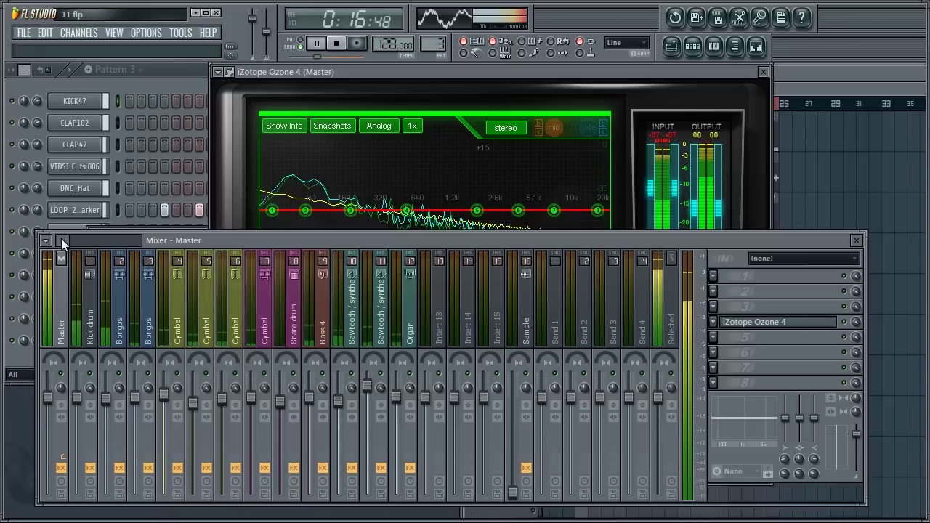
pyautogui.click(120, 468)
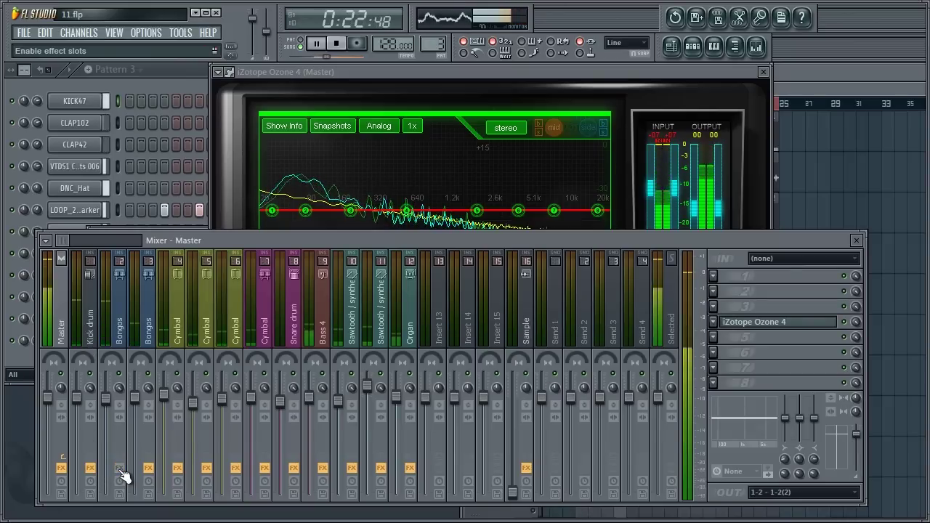
pyautogui.click(120, 469)
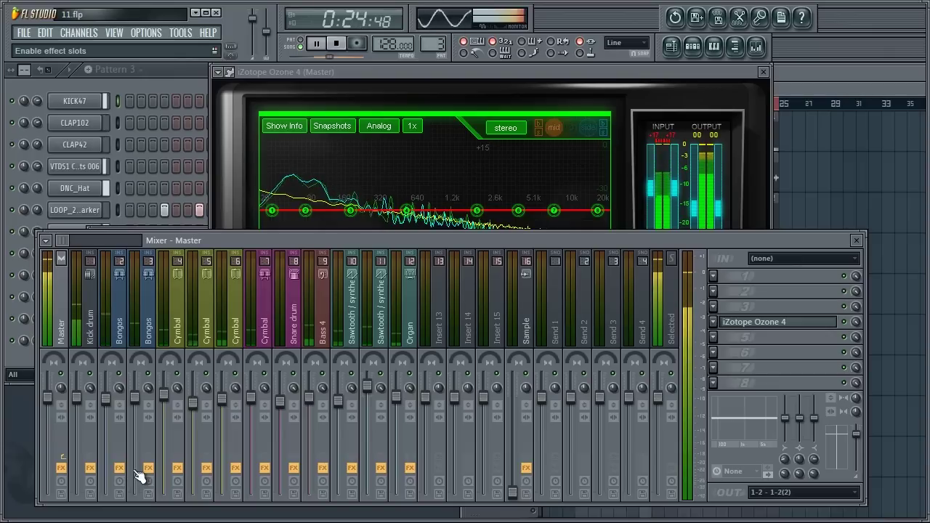
pyautogui.click(150, 468)
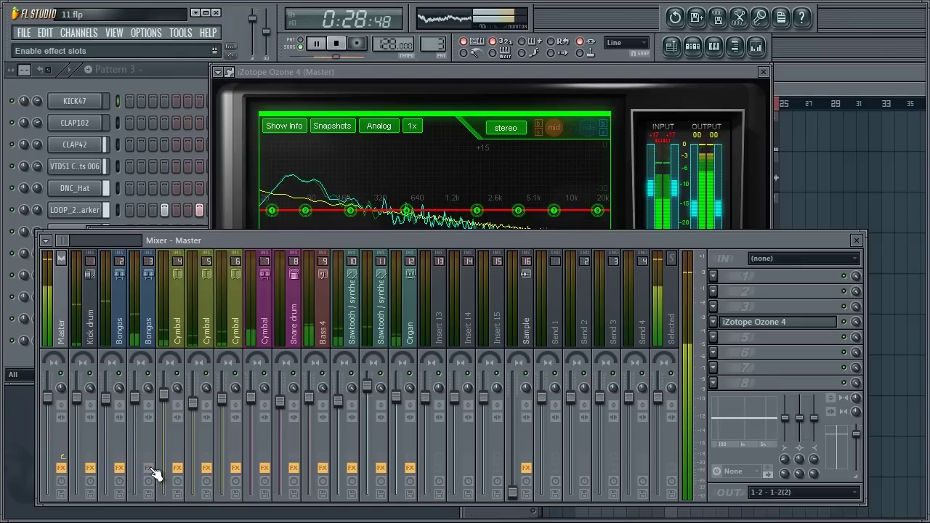
pyautogui.click(150, 469)
pyautogui.click(179, 468)
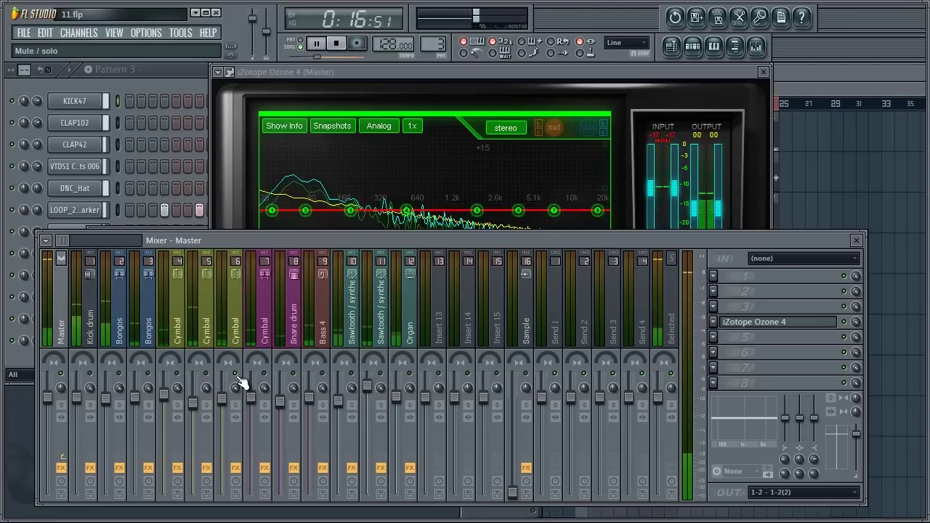
# Step: Select Cymbal mixer tracks 6 and 7 in turn and compare each with and without its effects during playback
pyautogui.click(240, 345)
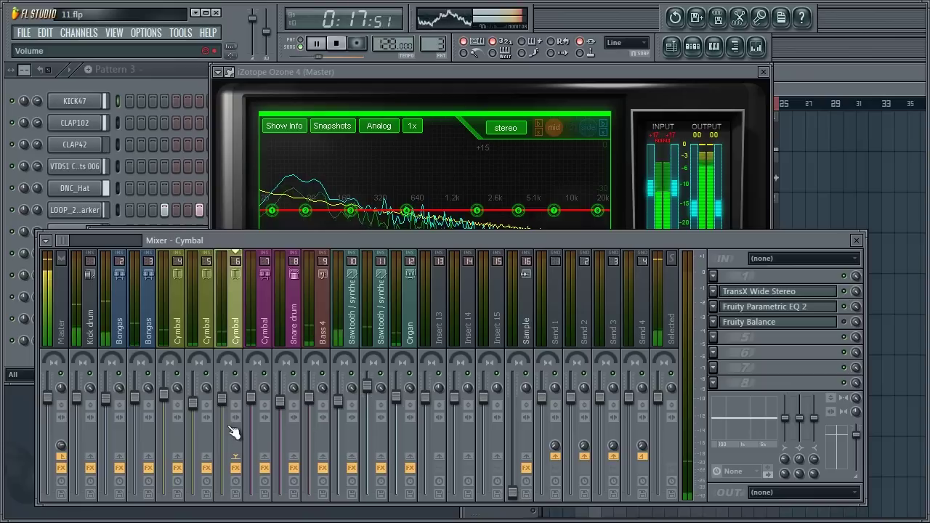
pyautogui.click(235, 469)
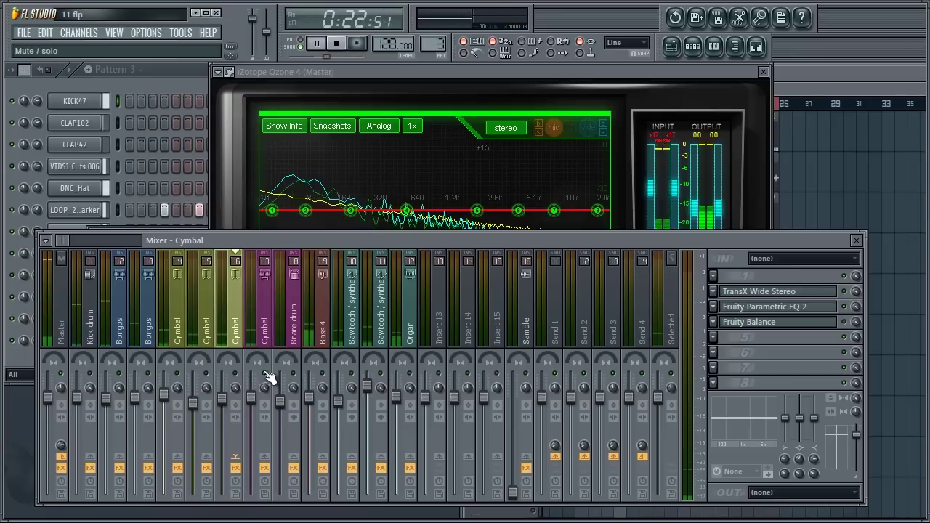
pyautogui.click(268, 416)
pyautogui.click(266, 469)
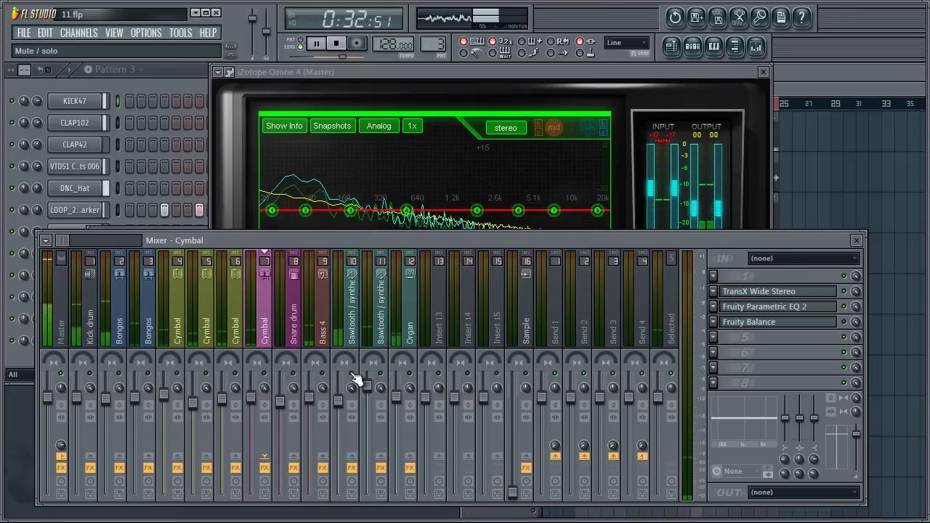
# Step: Compare Sawtooth / synthesizer mixer track 10 with and without its effects, leaving them enabled
pyautogui.click(351, 468)
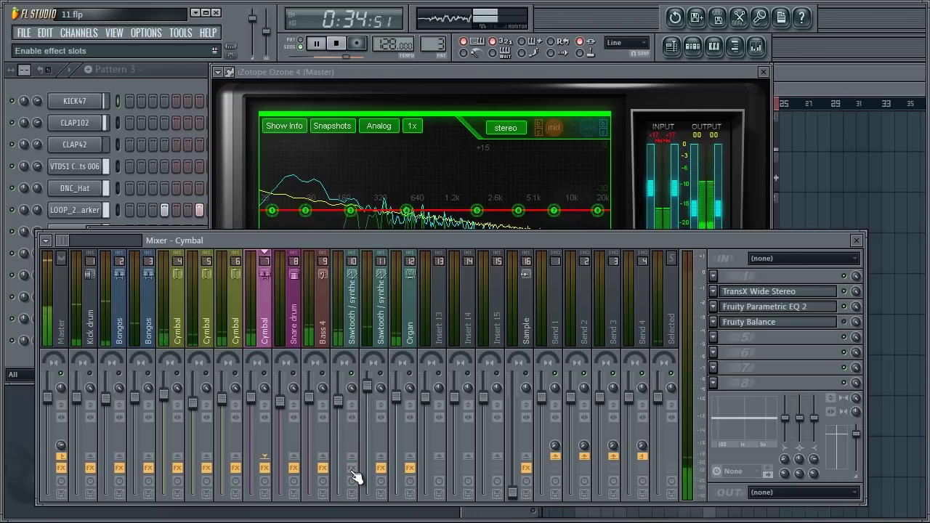
pyautogui.click(353, 472)
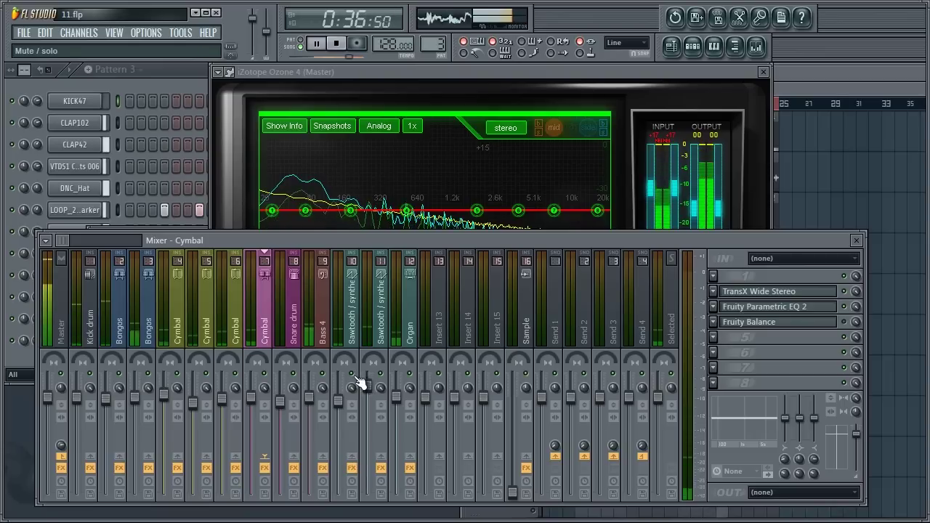
pyautogui.click(355, 470)
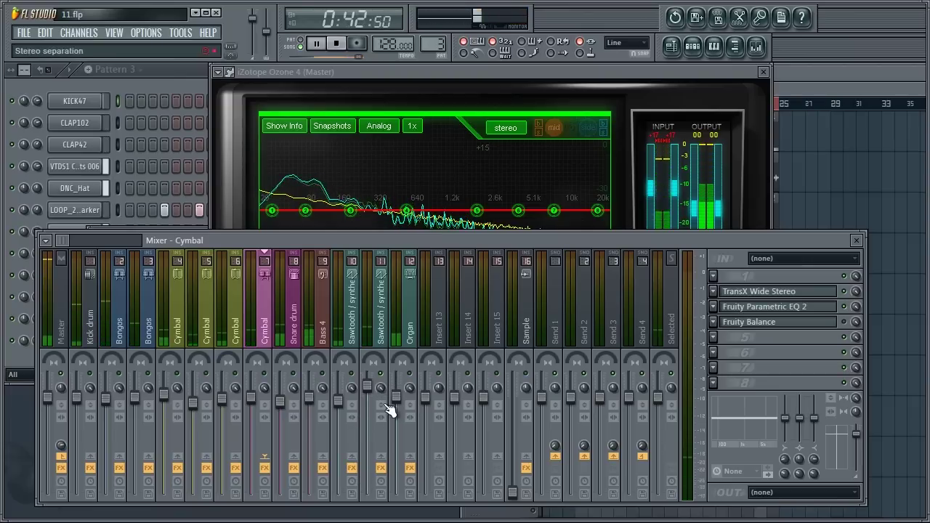
# Step: Compare Sawtooth / synthesizer track 11 and Organ track 12 with and without their effects, and stop playback
pyautogui.click(386, 470)
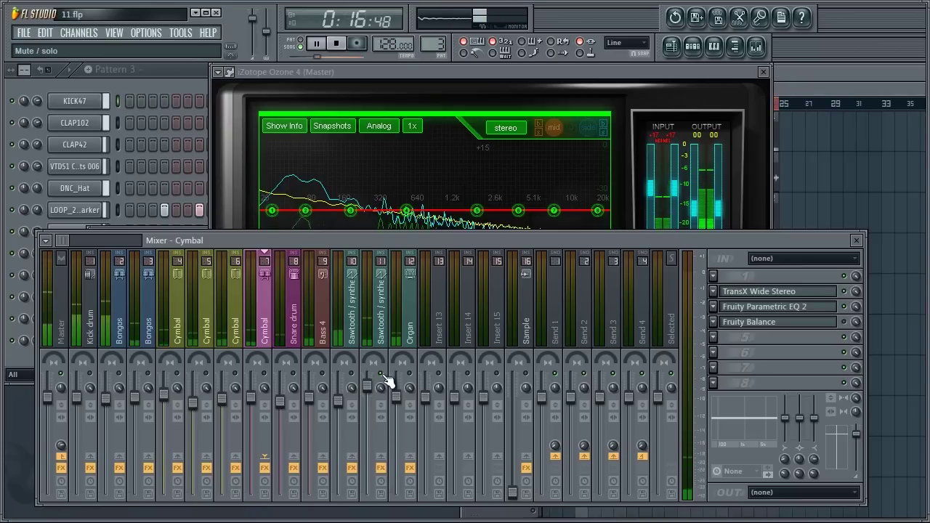
pyautogui.click(384, 470)
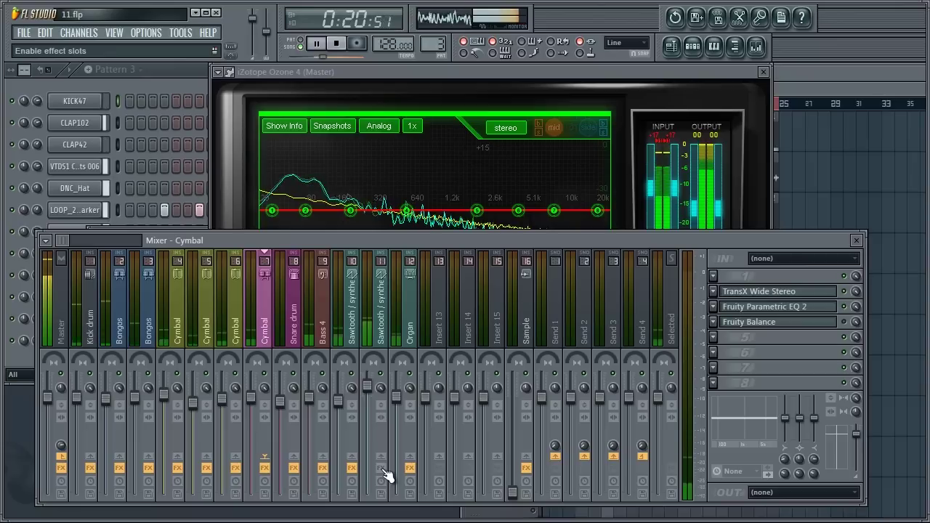
pyautogui.click(384, 470)
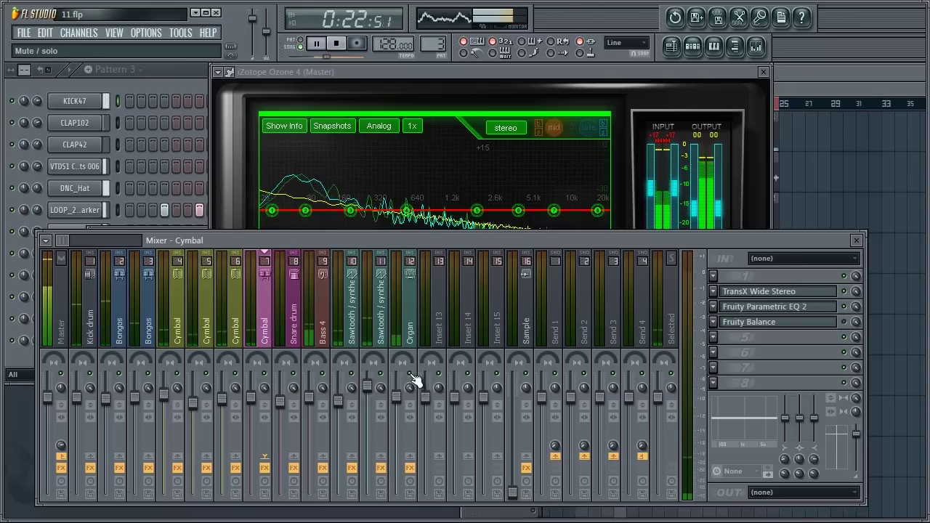
pyautogui.click(409, 469)
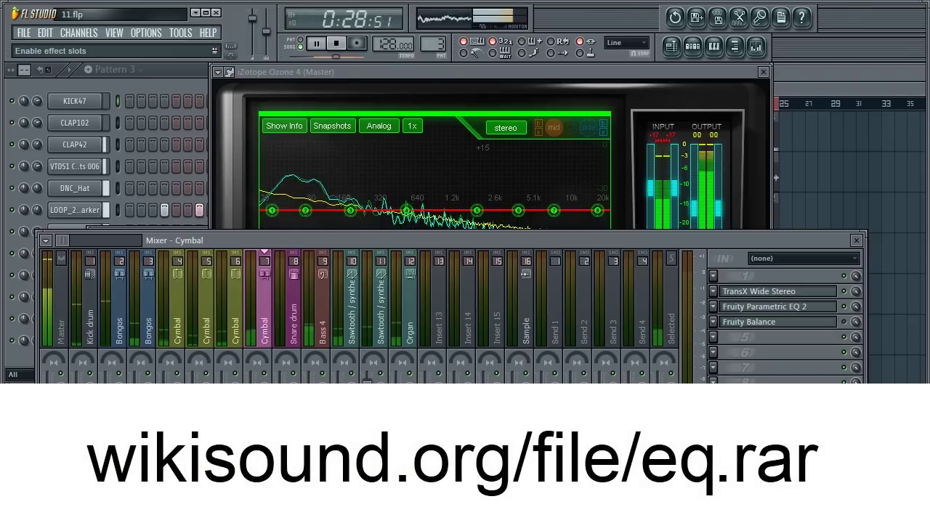
pyautogui.click(337, 45)
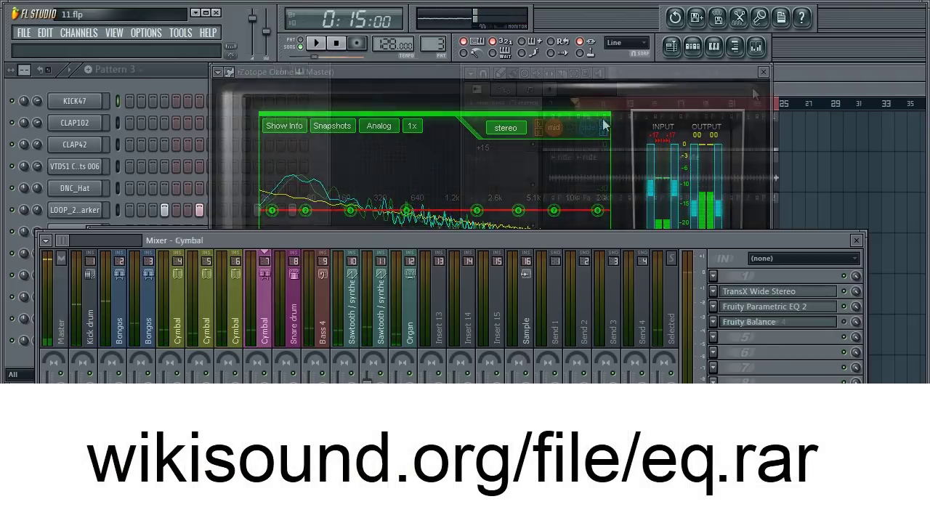